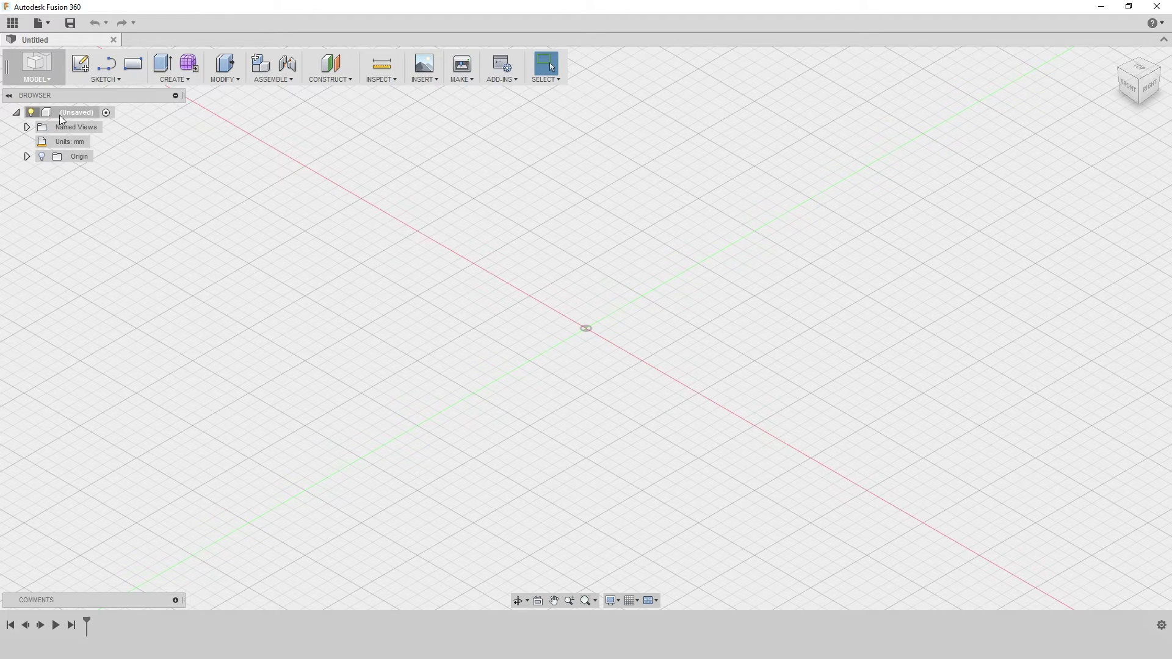
# Create a new component under the root of the design and rename it tape.
pyautogui.rightClick(78, 112)
pyautogui.click(101, 116)
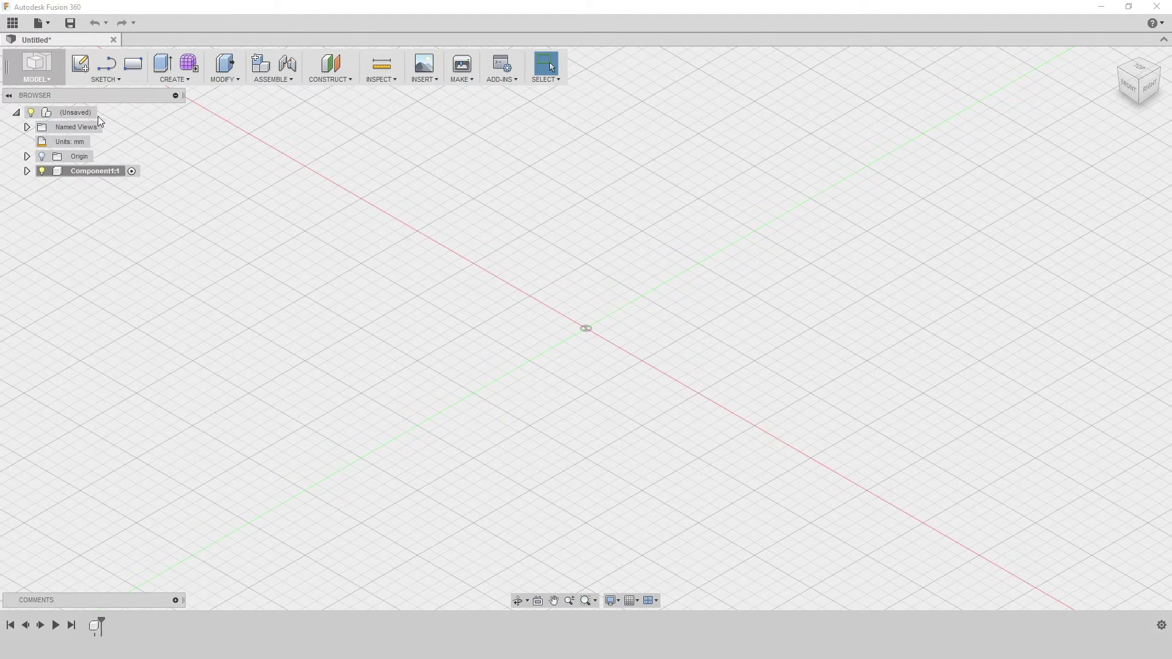
pyautogui.click(87, 171)
pyautogui.doubleClick(89, 171)
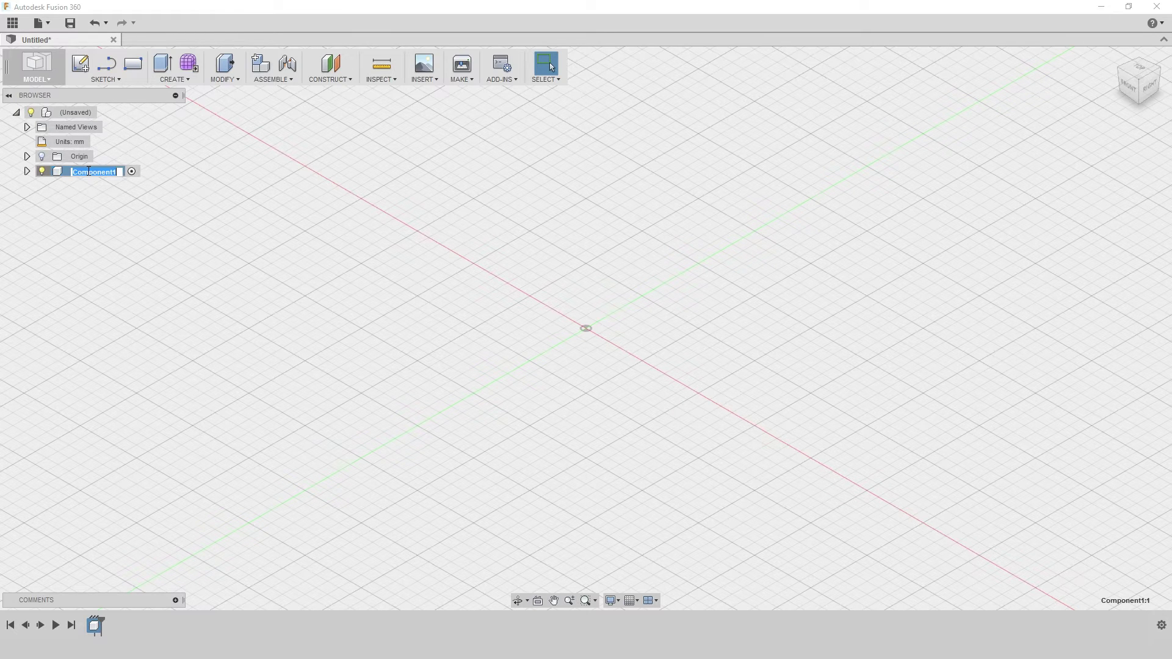
pyautogui.write('tape')
pyautogui.press('Return')
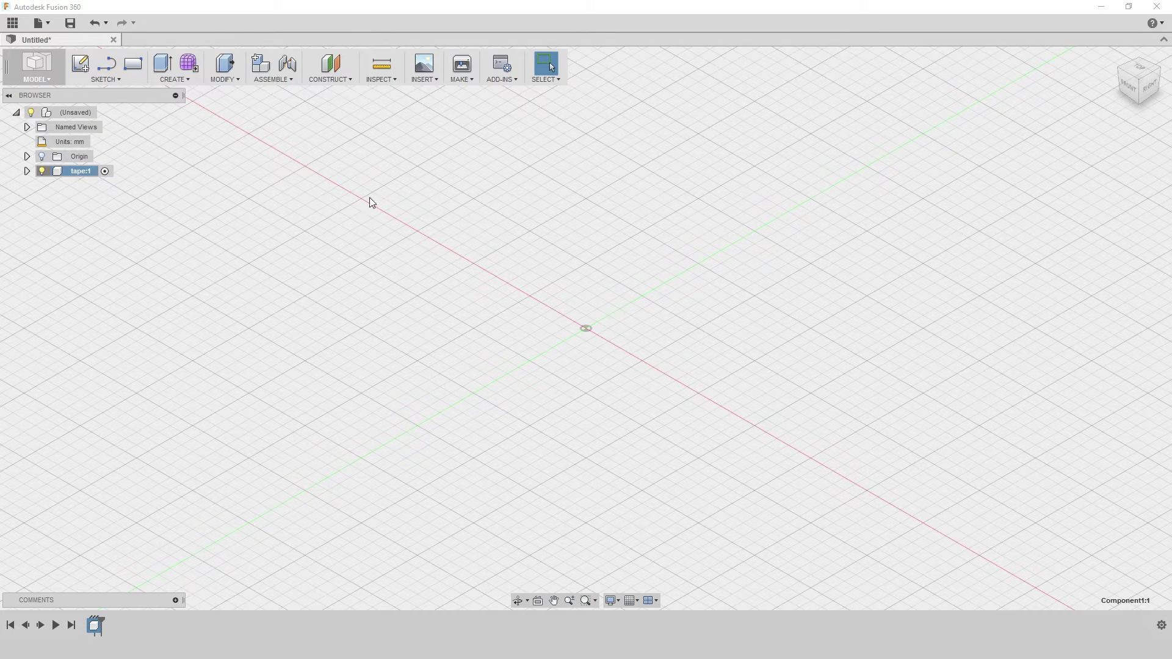
# Start a sketch on the horizontal origin plane and draw an 85 mm diameter circle centred on the origin.
pyautogui.click(618, 335)
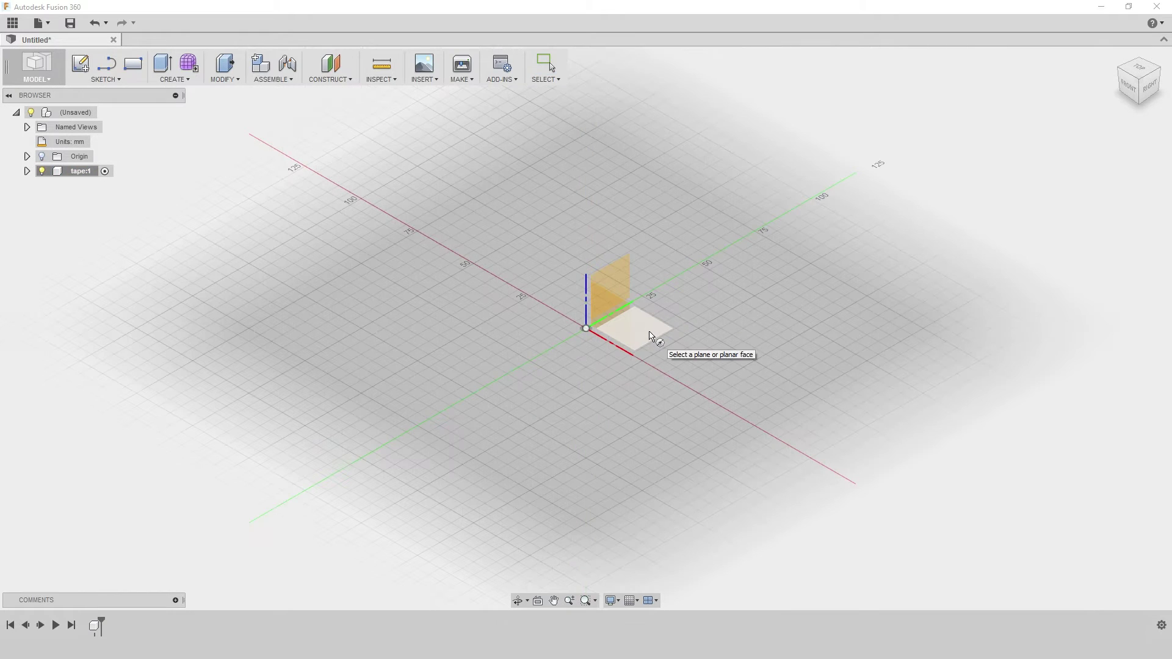
pyautogui.click(650, 332)
pyautogui.press('c')
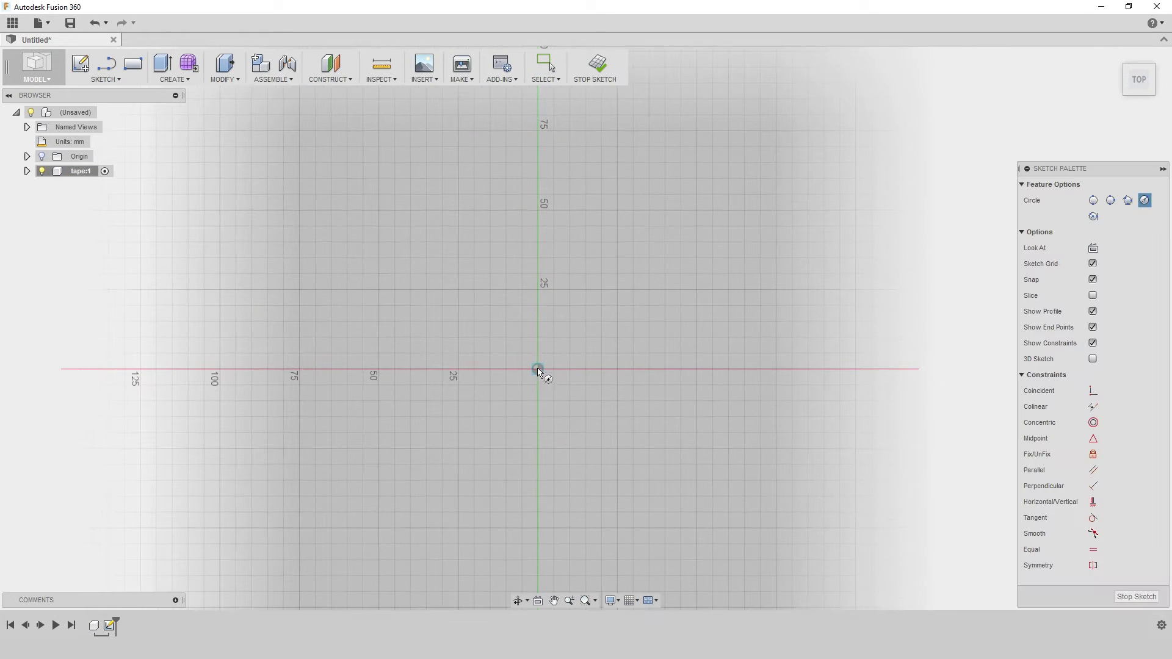
pyautogui.click(538, 368)
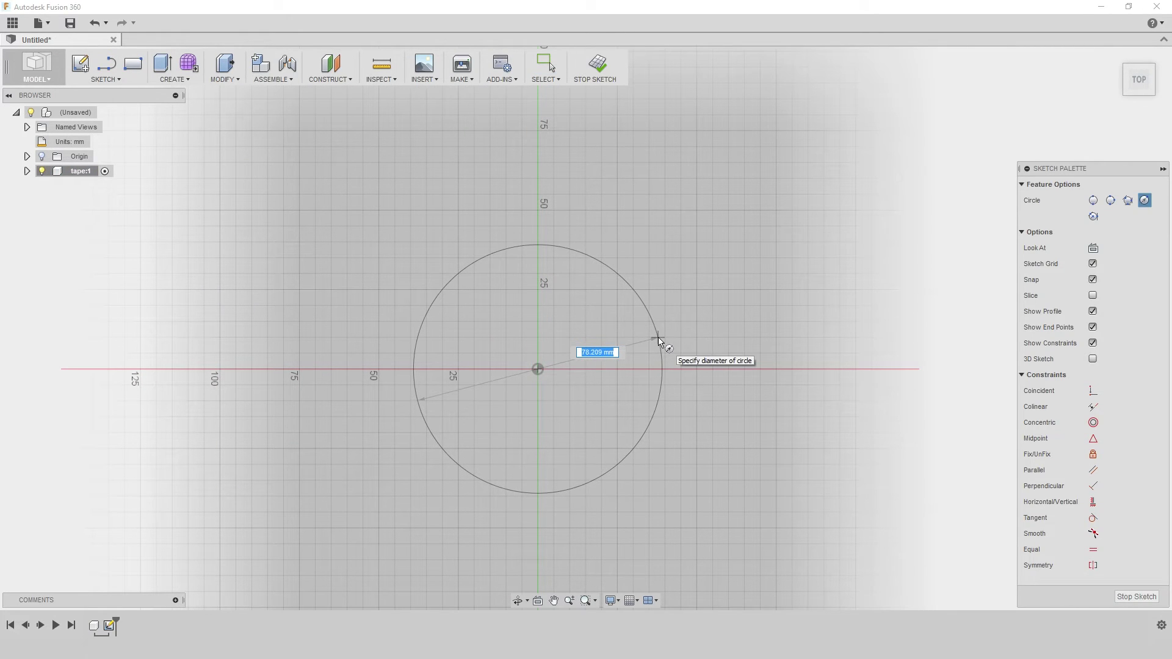
pyautogui.write('85')
pyautogui.press('Tab')
pyautogui.press('Return')
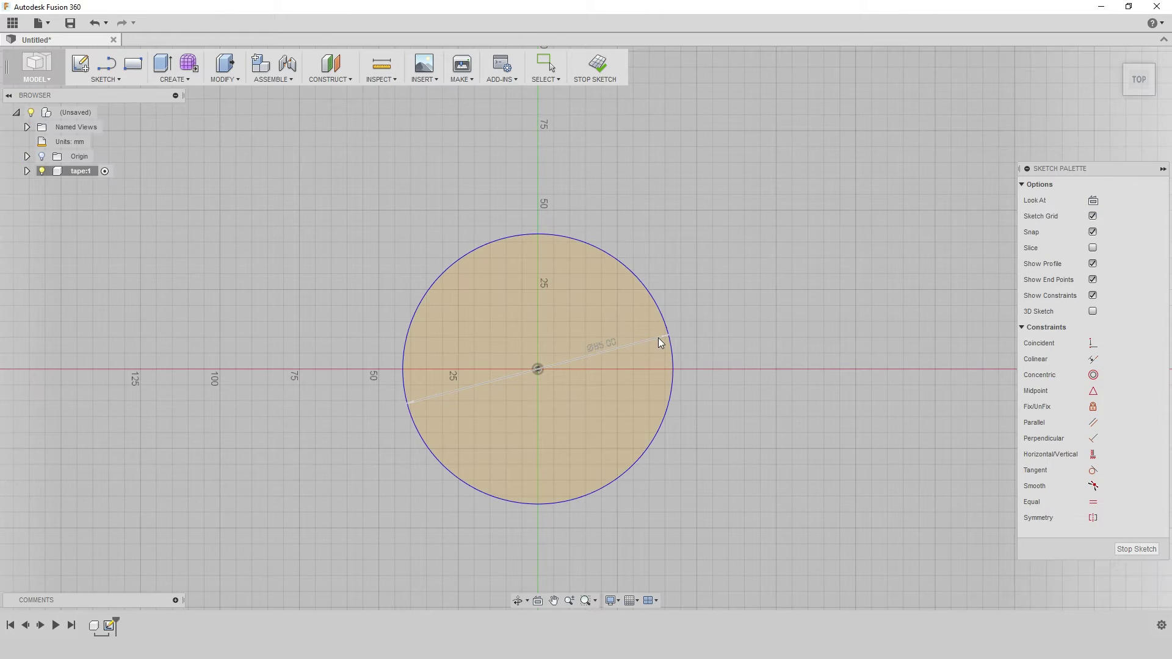
# Draw a 40 mm diameter circle centred on the horizontal axis, about 85 mm left of the origin.
pyautogui.press('c')
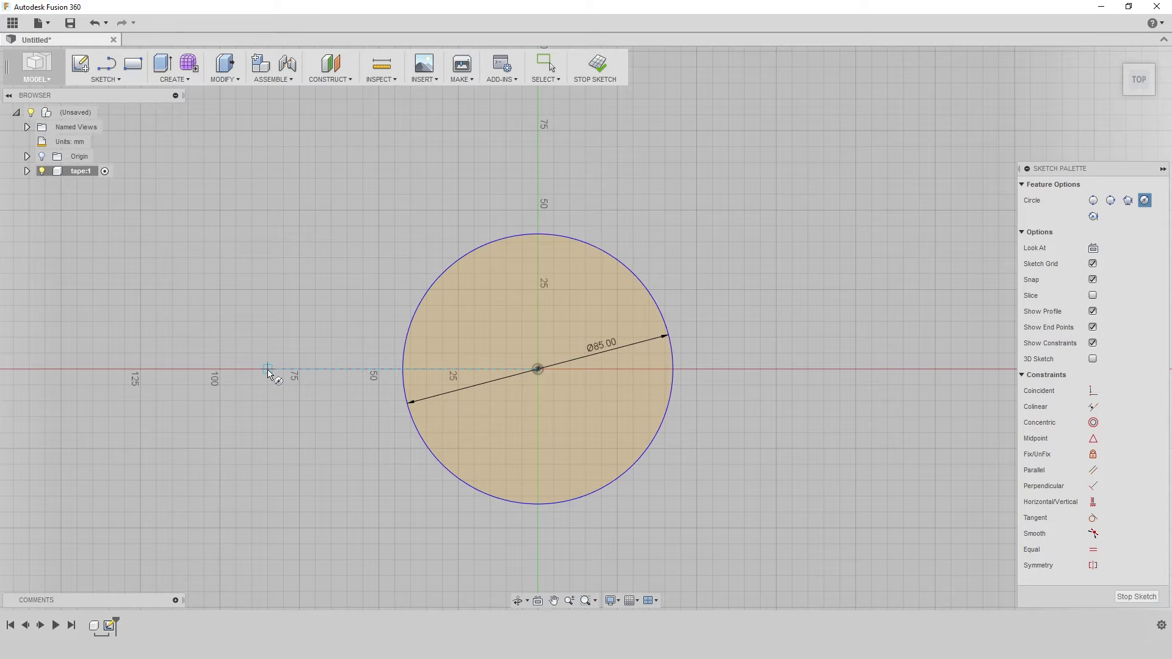
pyautogui.click(267, 368)
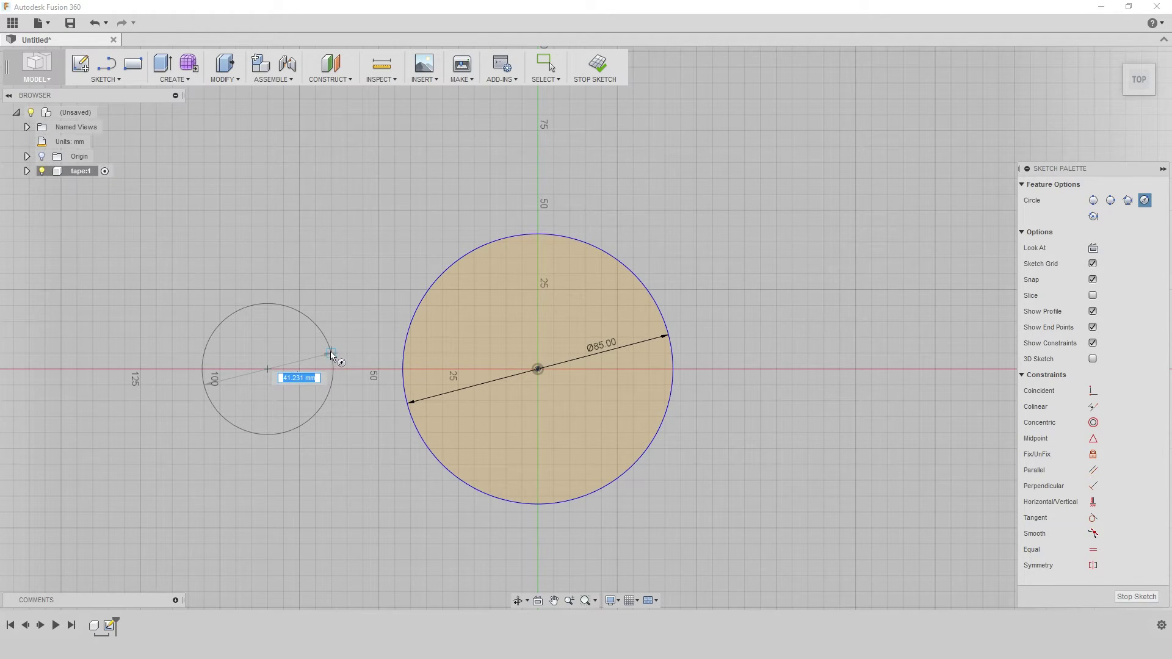
pyautogui.write('40')
pyautogui.press('Return')
pyautogui.press('Escape')
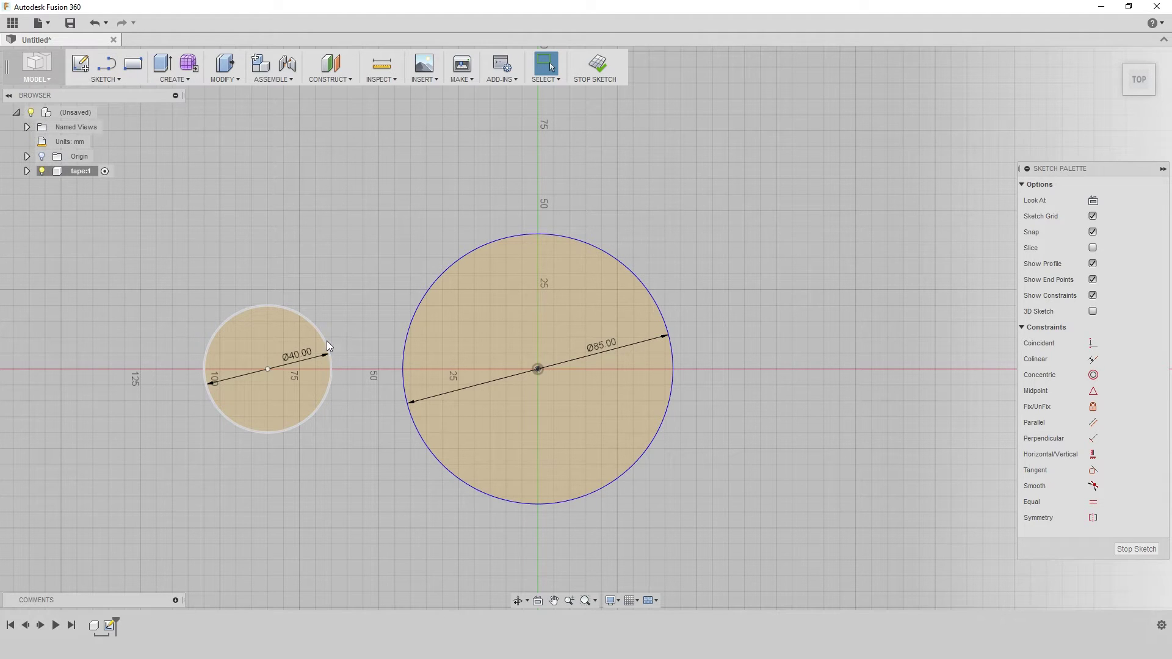
# Draw a horizontal tangent line about 50 mm long leftward from the lowest point of the 85 mm circle.
pyautogui.press('l')
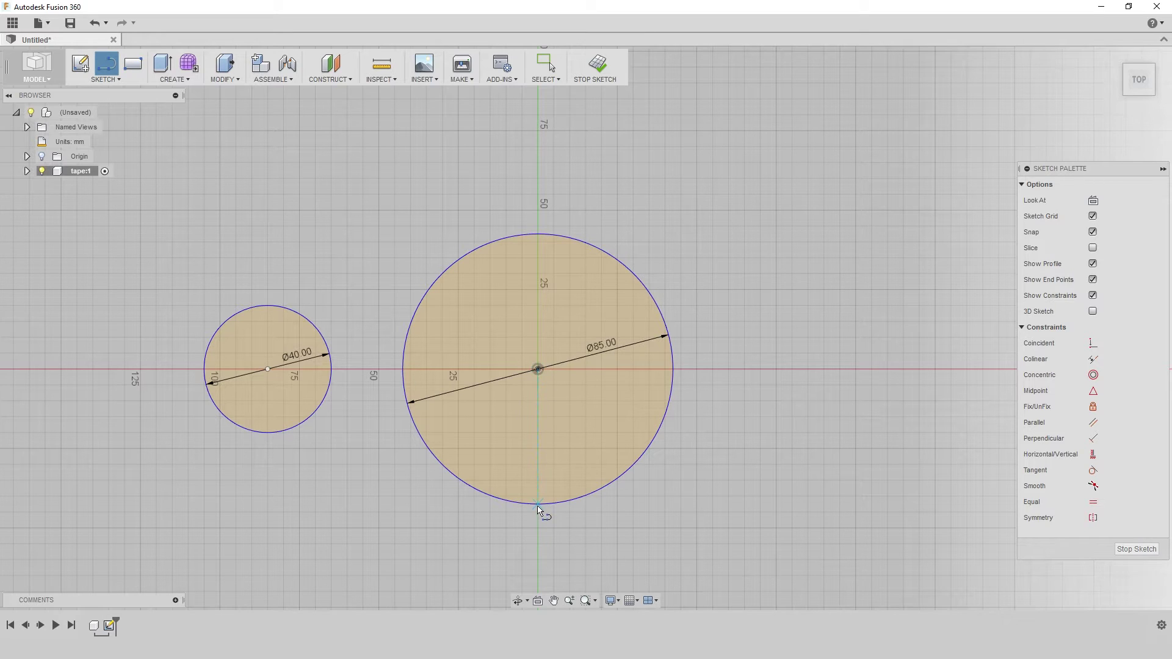
pyautogui.click(538, 504)
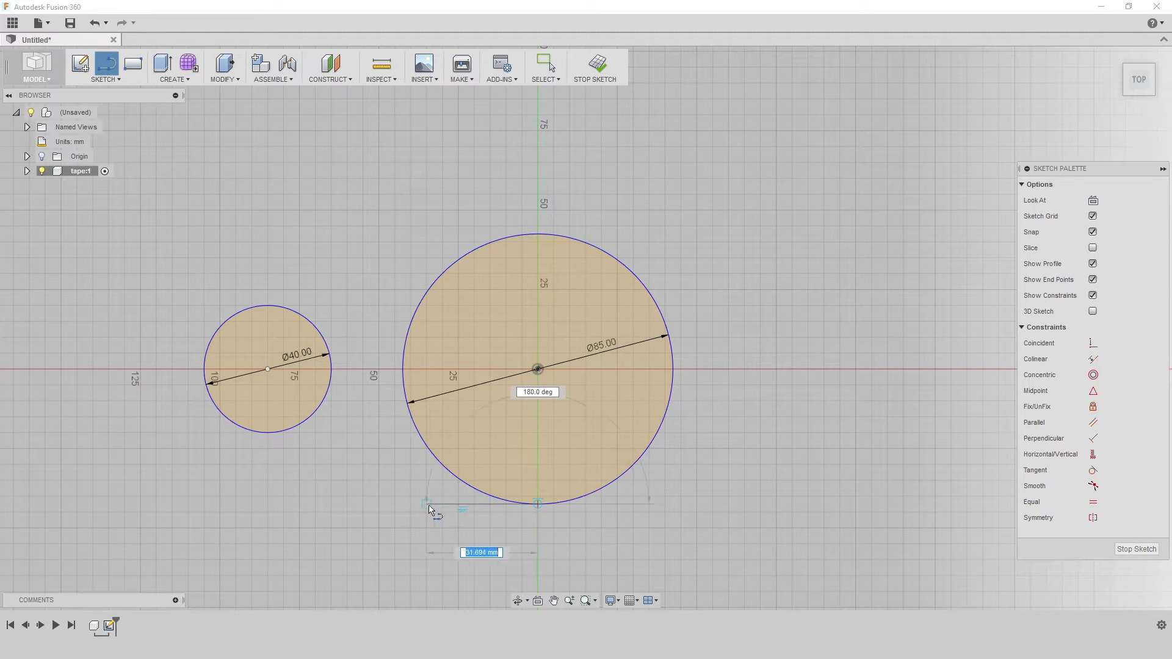
pyautogui.click(379, 504)
pyautogui.press('Escape')
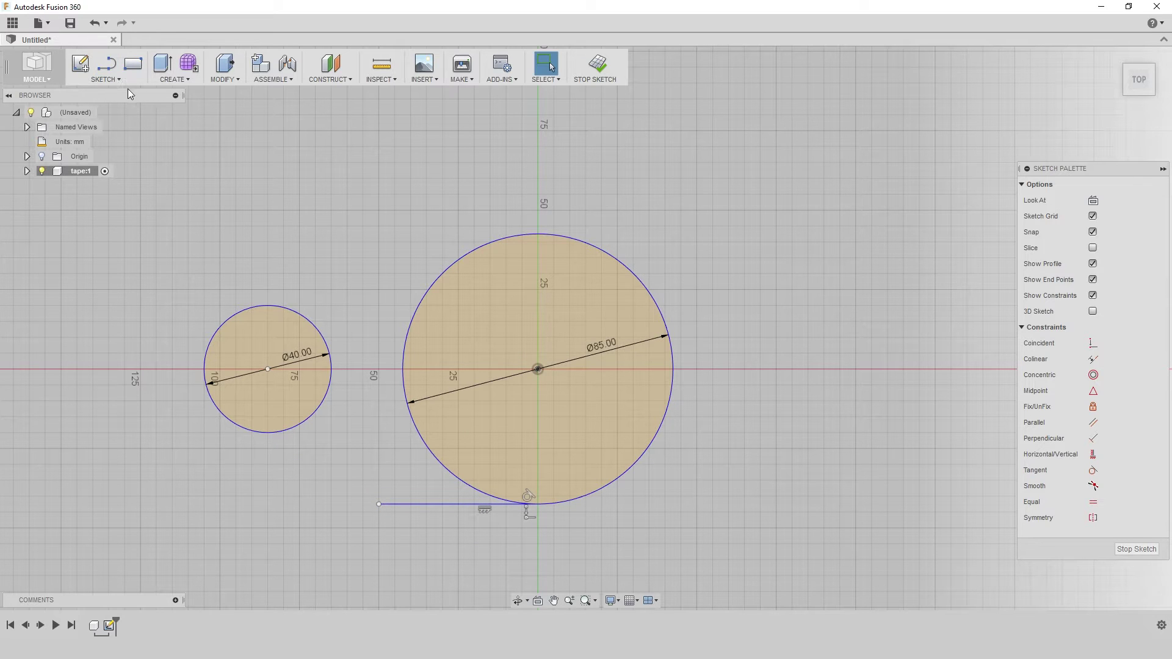
# Draw an arc from the line's left end to the small circle's lower left, and a concave arc bridging the gap between the two circles.
pyautogui.click(122, 85)
pyautogui.moveTo(122, 153)
pyautogui.click(178, 154)
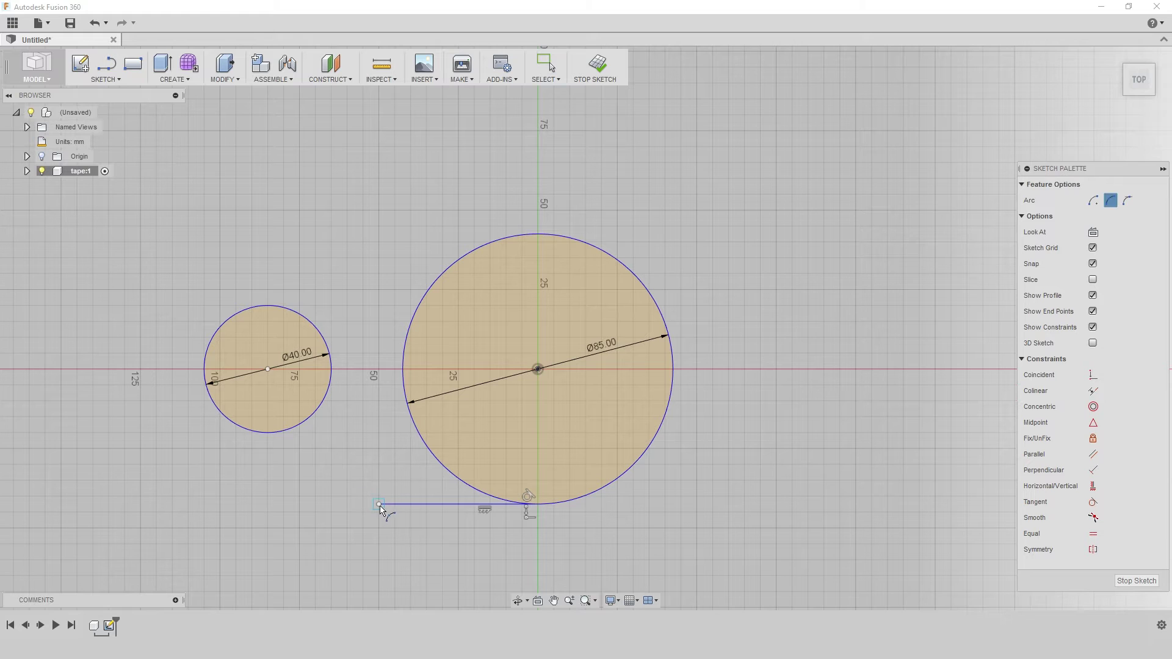
pyautogui.click(381, 505)
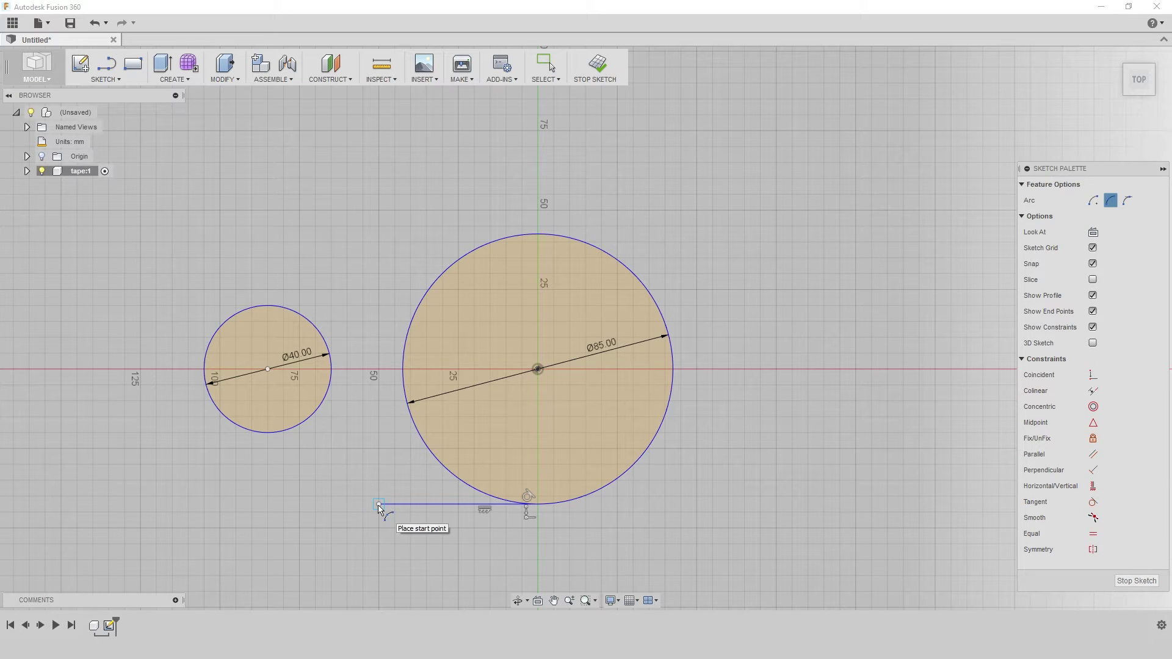
pyautogui.click(214, 404)
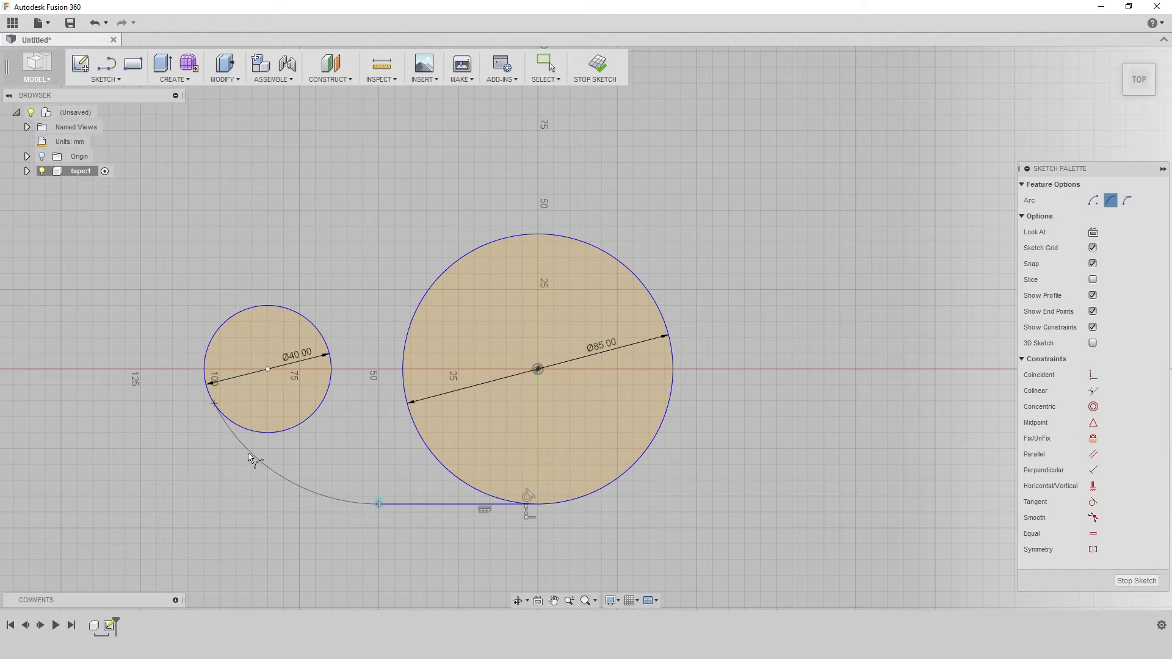
pyautogui.click(402, 352)
pyautogui.click(329, 356)
pyautogui.click(356, 383)
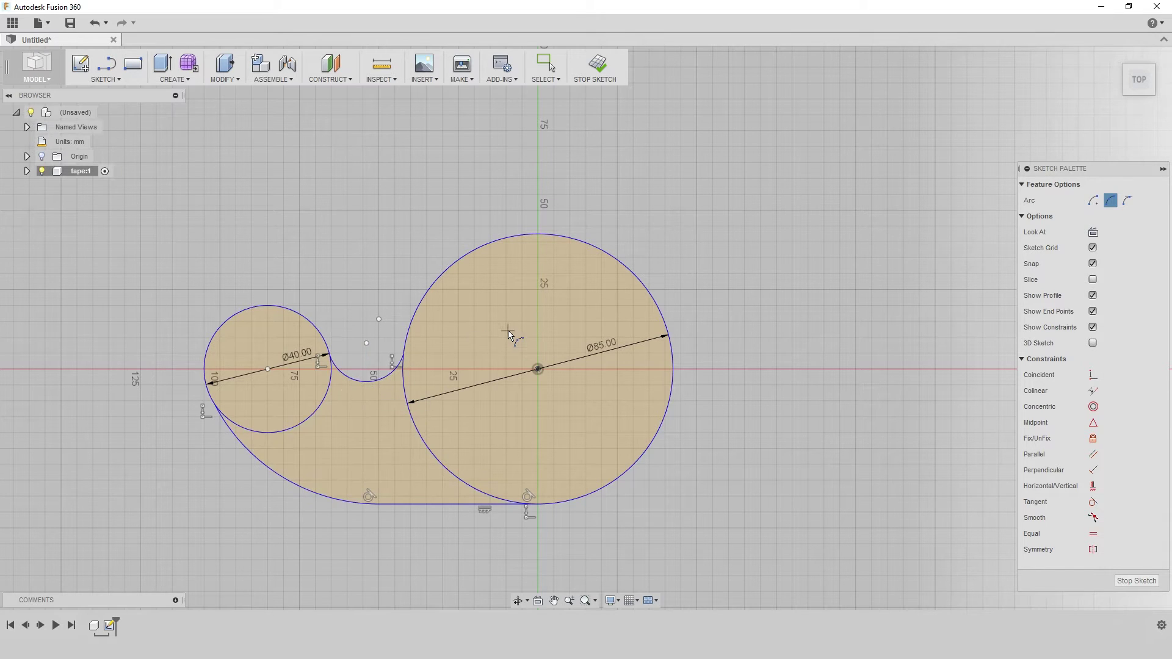
# Square off the small circle's upper left with a vertical and a horizontal line joining its leftmost and topmost points.
pyautogui.press('l')
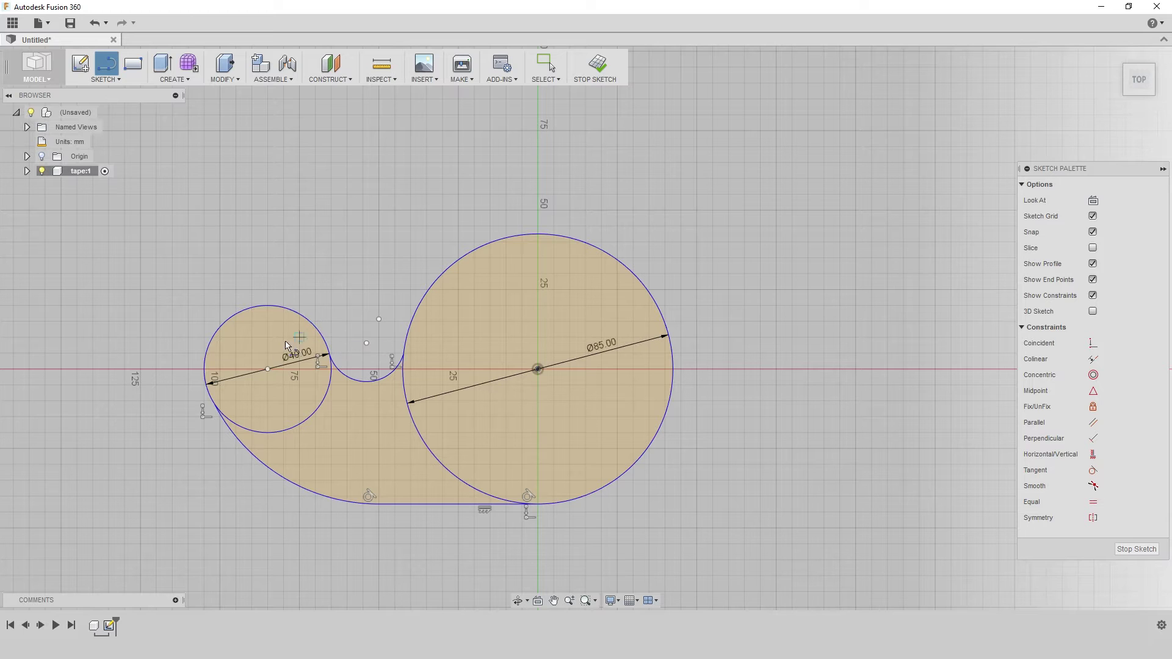
pyautogui.click(204, 369)
pyautogui.click(204, 306)
pyautogui.doubleClick(267, 306)
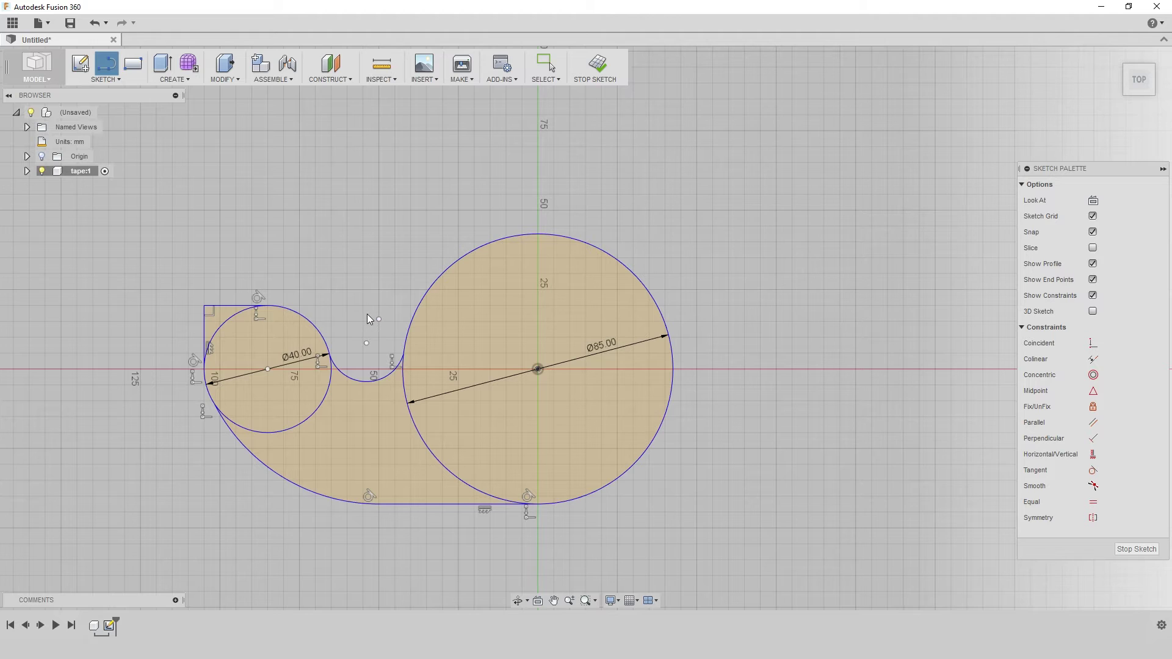
pyautogui.press('Escape')
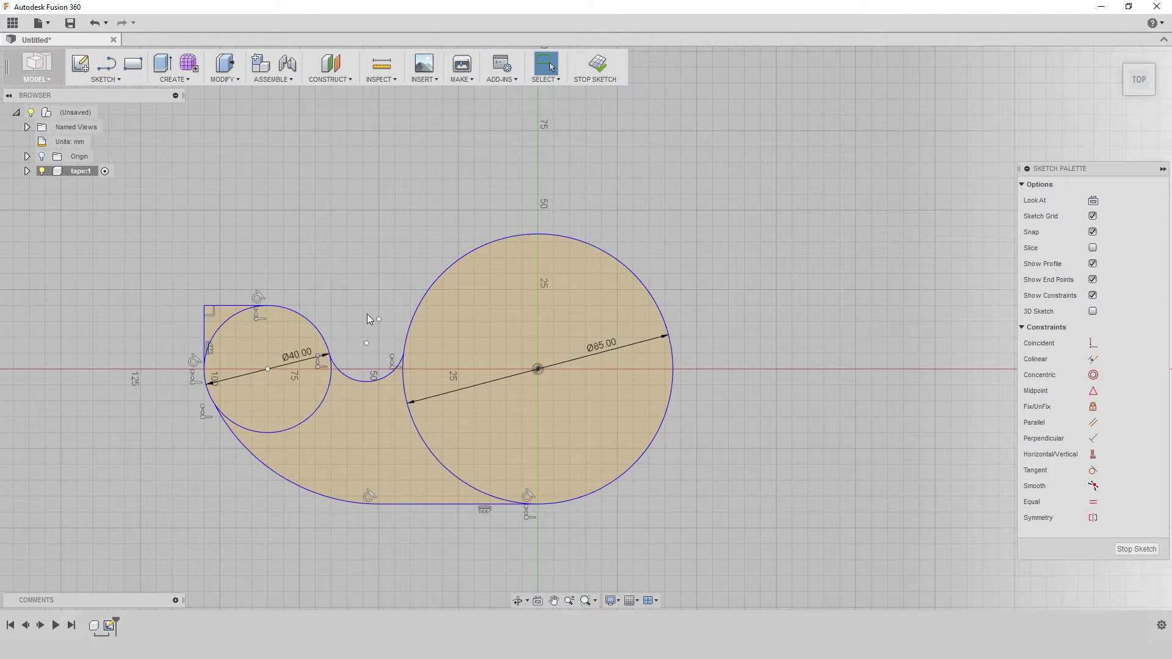
# Extrude all four closed profiles of the dispenser outline 20 mm as a new body.
pyautogui.click(489, 350)
pyautogui.click(379, 415)
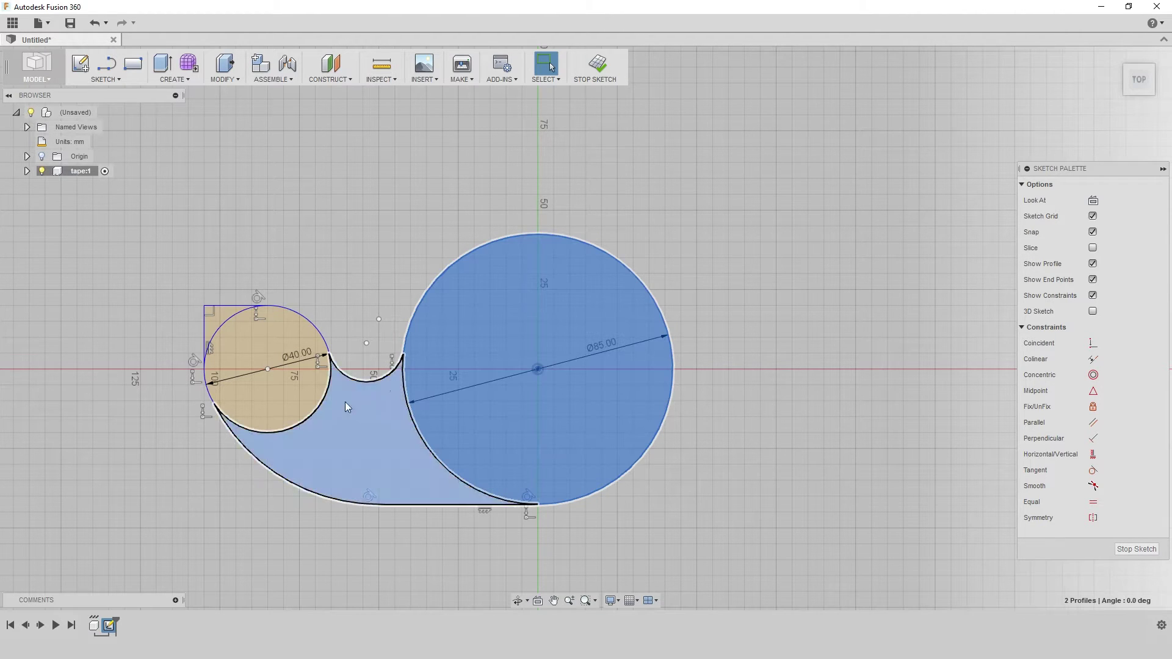
pyautogui.click(267, 379)
pyautogui.keyDown('shift'); pyautogui.moveTo(221, 314); pyautogui.dragTo(430, 308, button='middle'); pyautogui.keyUp('shift')
pyautogui.press('e')
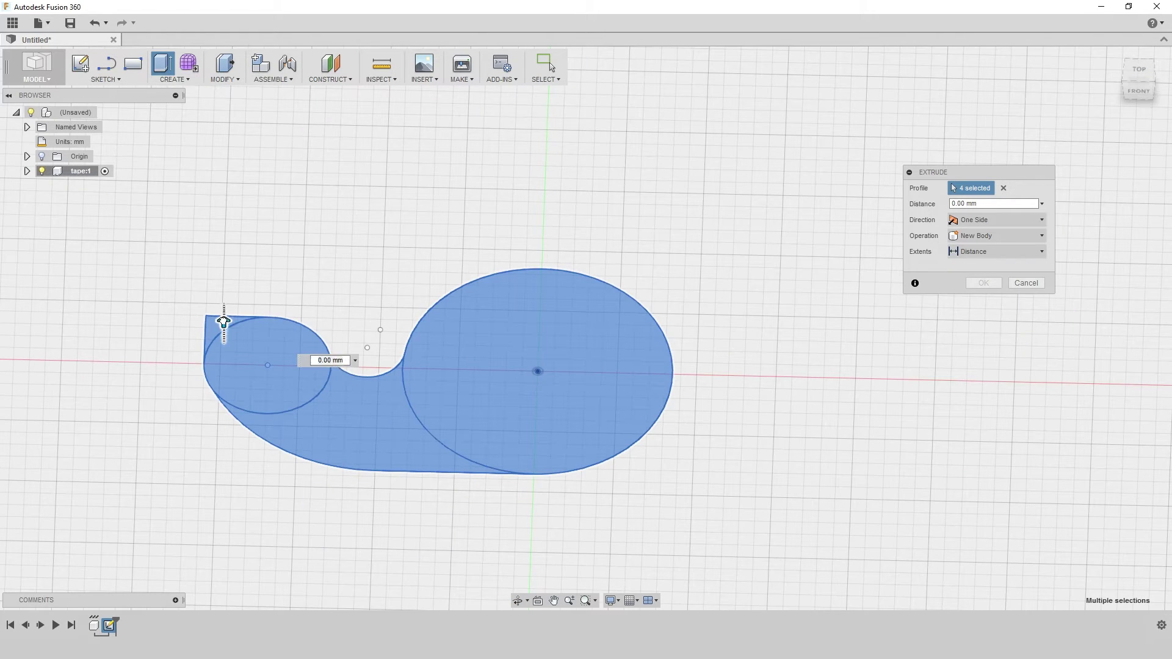
pyautogui.write('2')
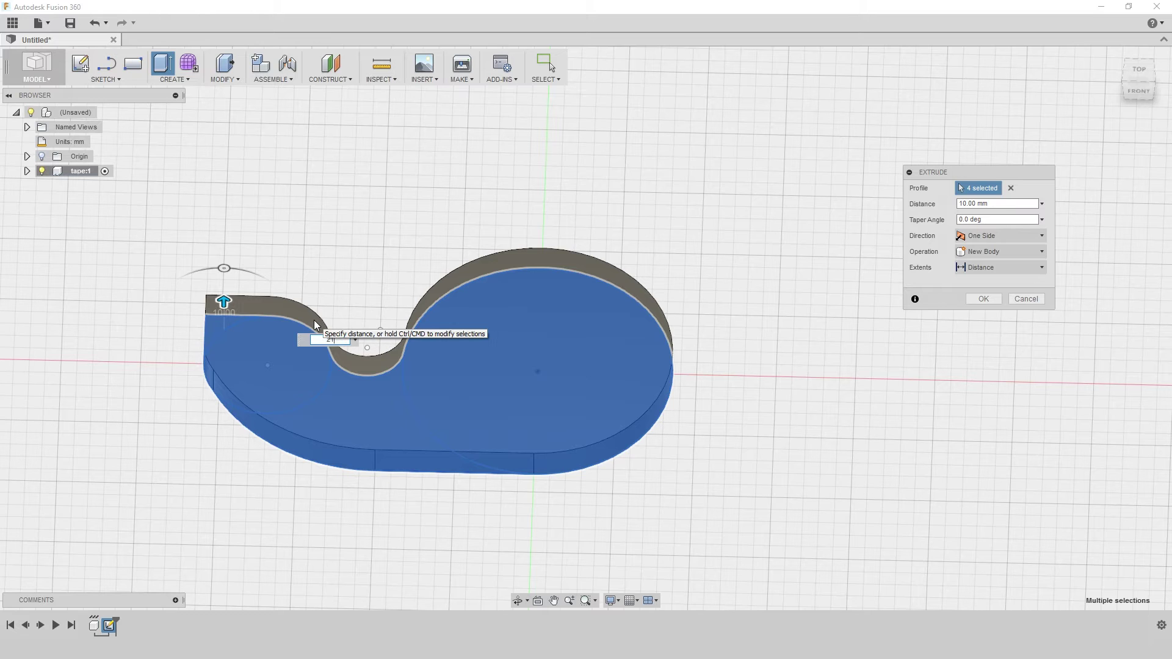
pyautogui.write('0')
pyautogui.press('Return')
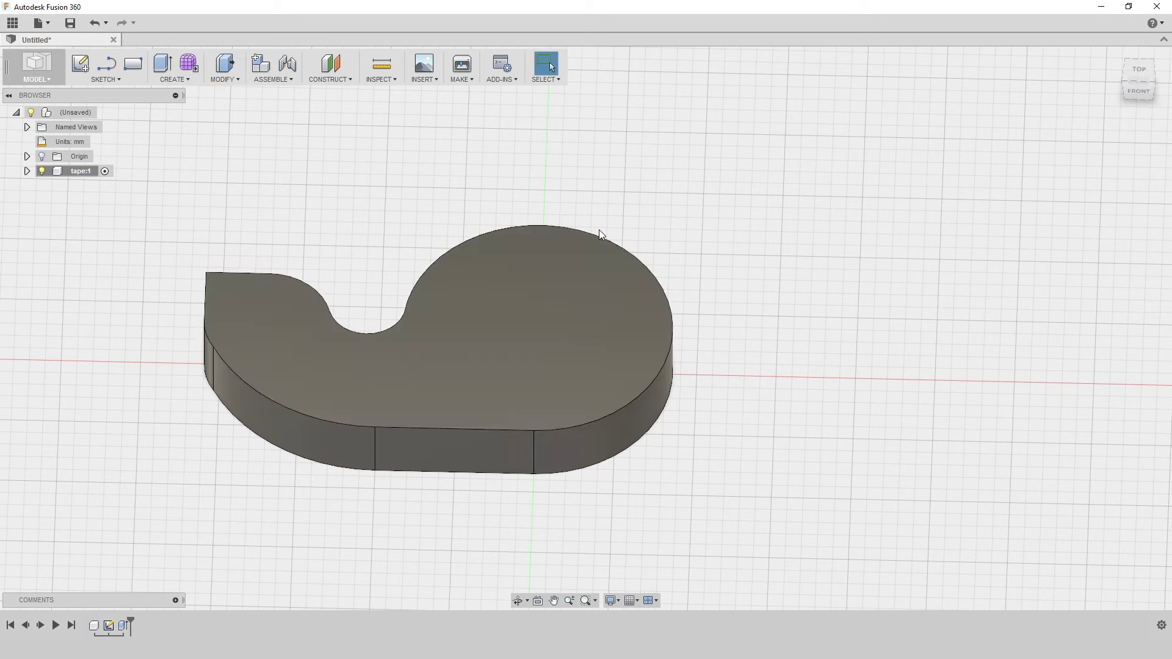
# Start a sketch on the body's top face and draw a vertical line from the origin down to the lower edge.
pyautogui.keyDown('shift'); pyautogui.moveTo(601, 234); pyautogui.dragTo(604, 283, button='middle'); pyautogui.keyUp('shift')
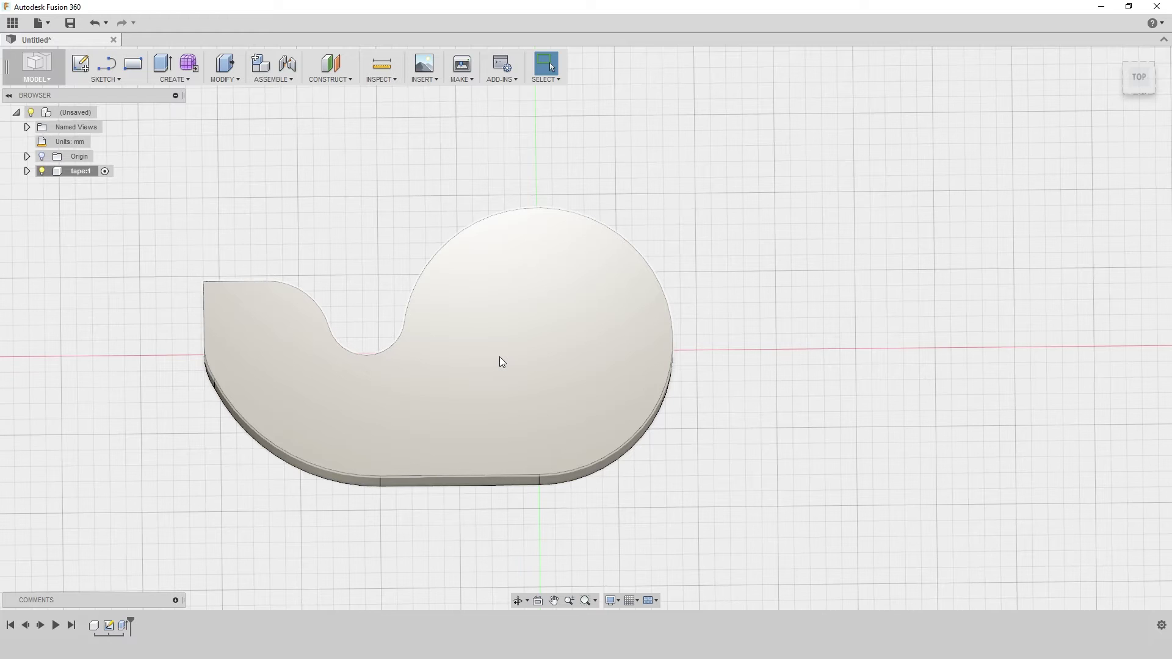
pyautogui.press('l')
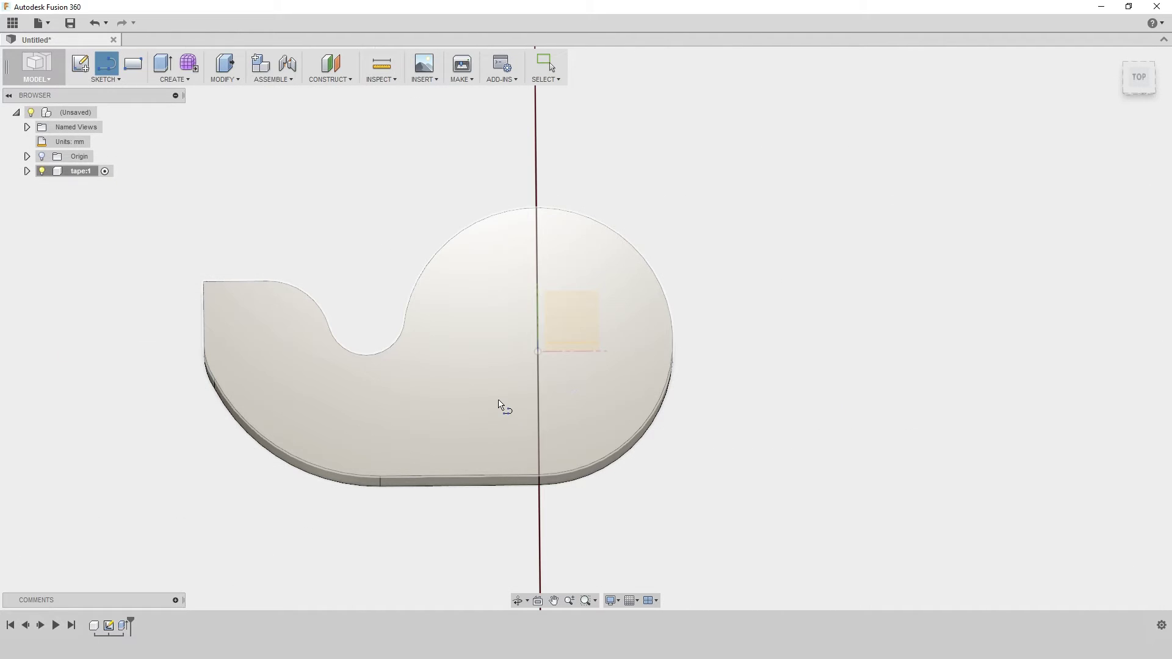
pyautogui.keyDown('shift'); pyautogui.moveTo(499, 400); pyautogui.dragTo(479, 368, button='middle'); pyautogui.keyUp('shift')
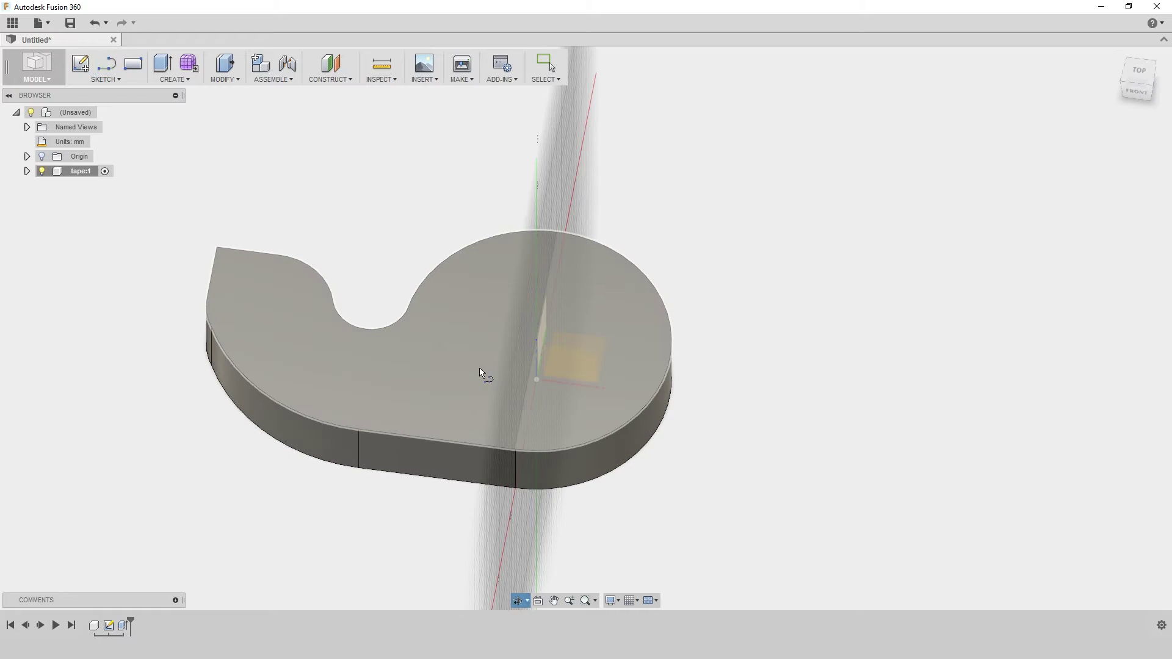
pyautogui.click(449, 366)
pyautogui.scroll(3, 761, 266)
pyautogui.click(603, 294)
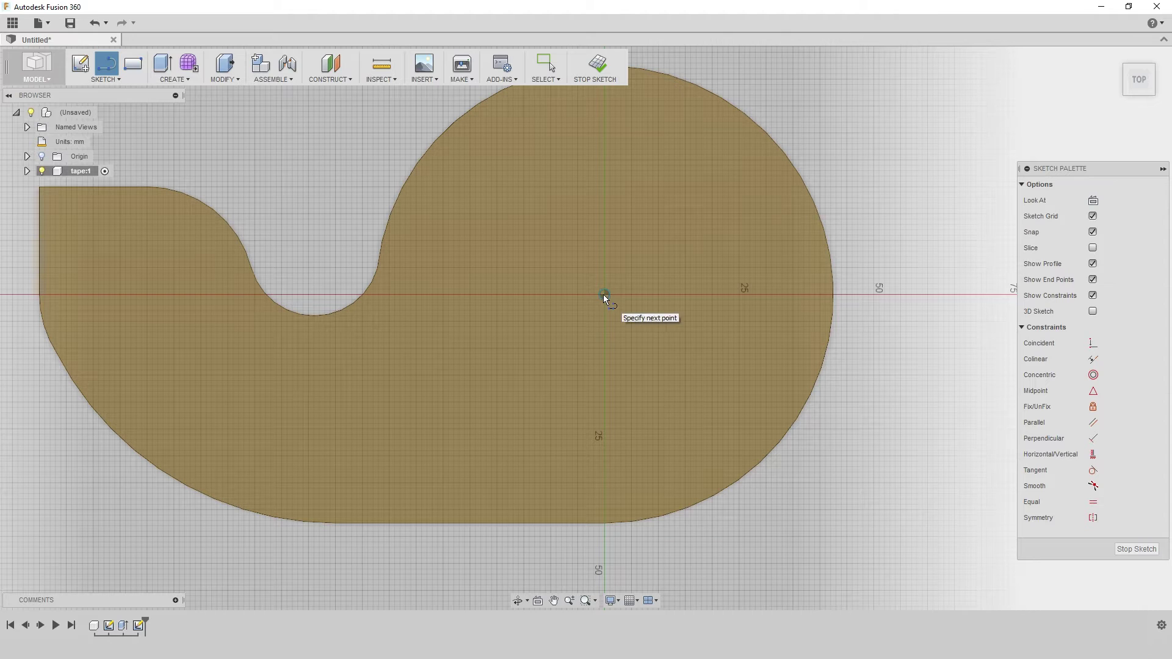
pyautogui.doubleClick(603, 524)
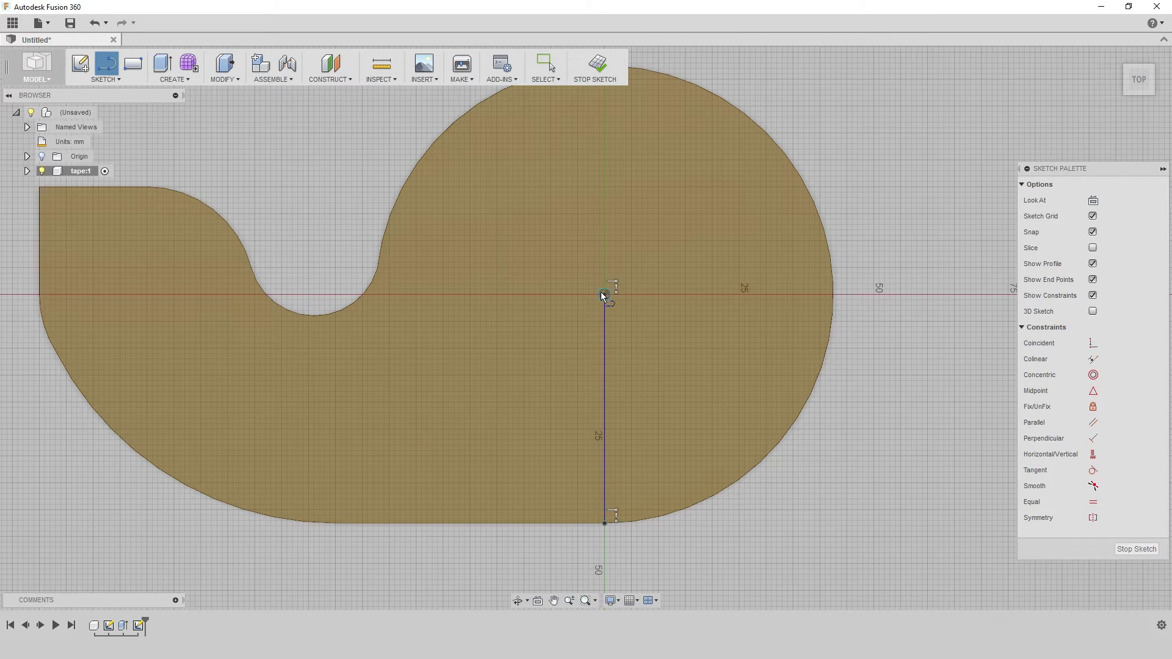
# Draw a 10 mm horizontal line leftward from the origin and a vertical line about 8 mm long down from its end.
pyautogui.click(603, 294)
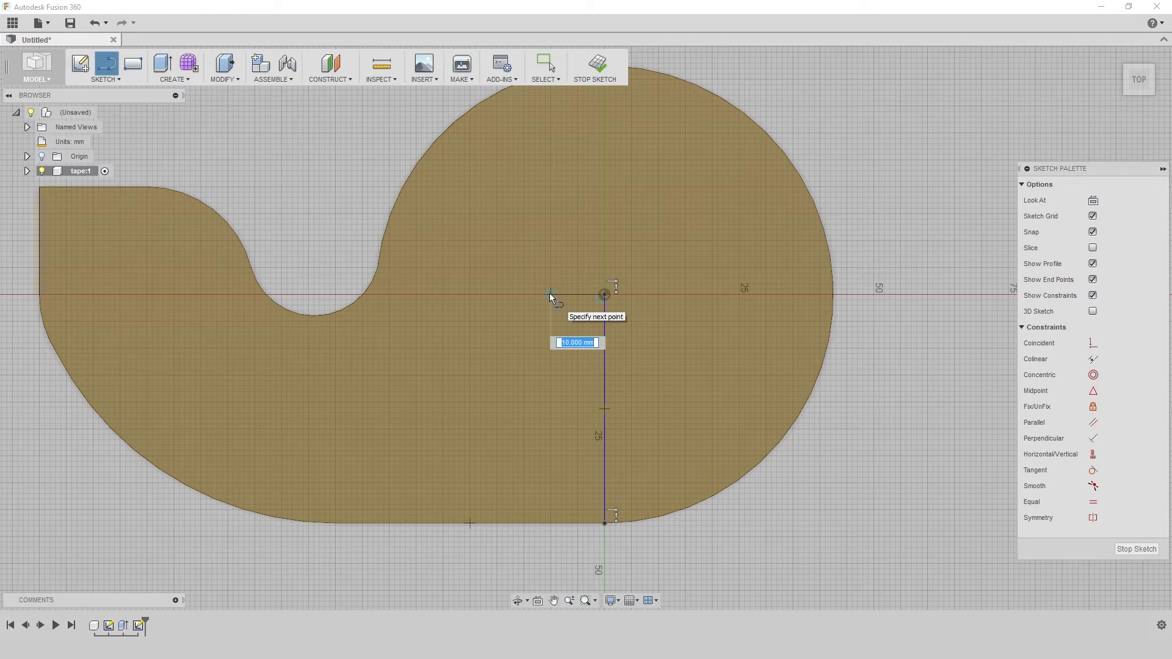
pyautogui.click(551, 294)
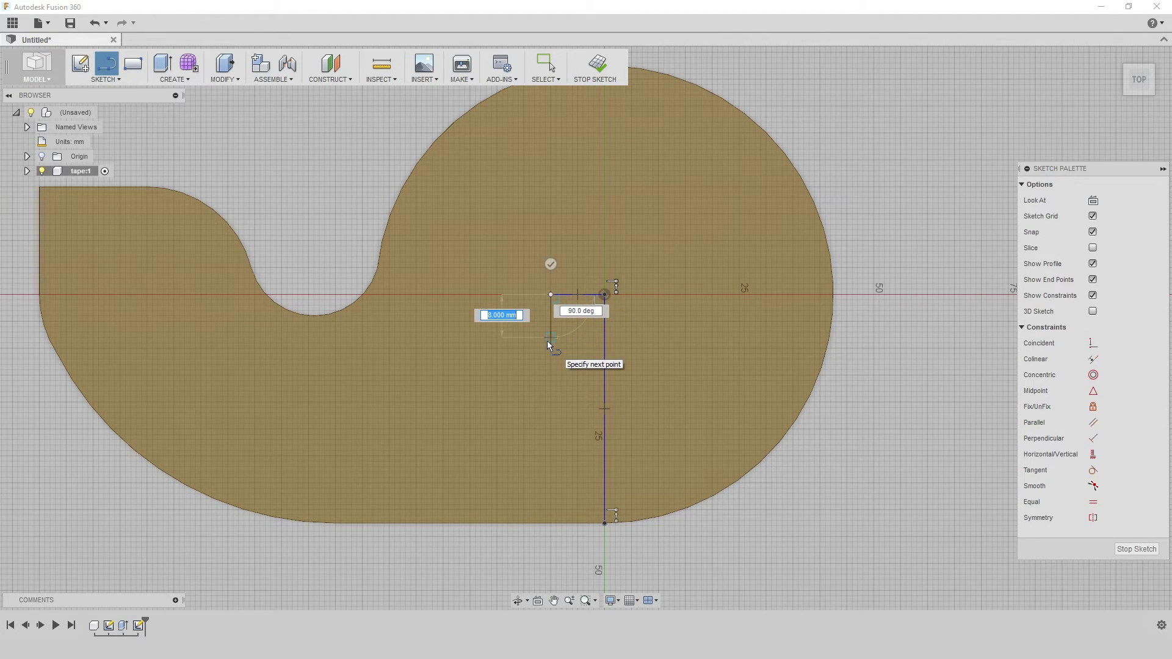
pyautogui.click(547, 341)
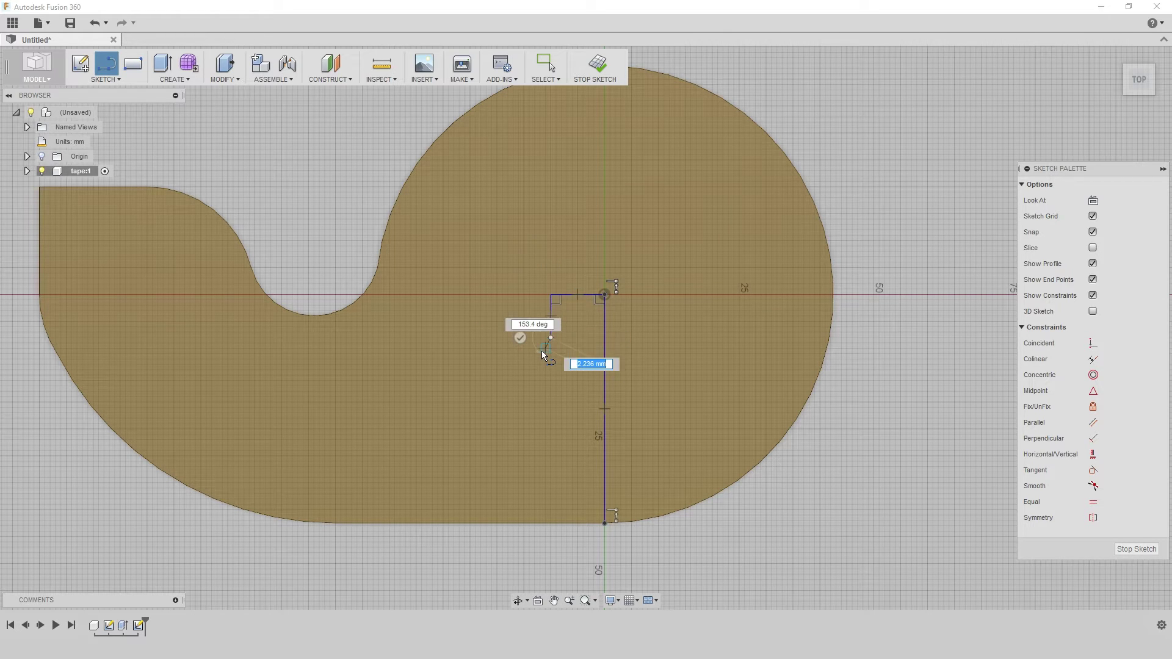
pyautogui.press('Escape')
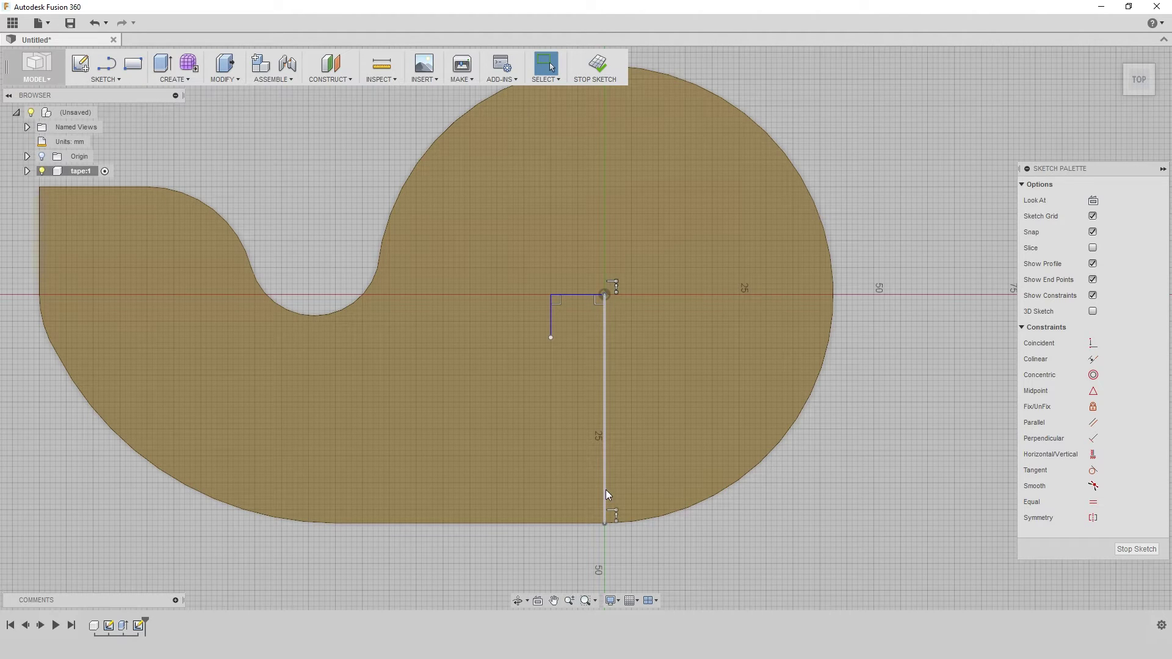
pyautogui.click(606, 492)
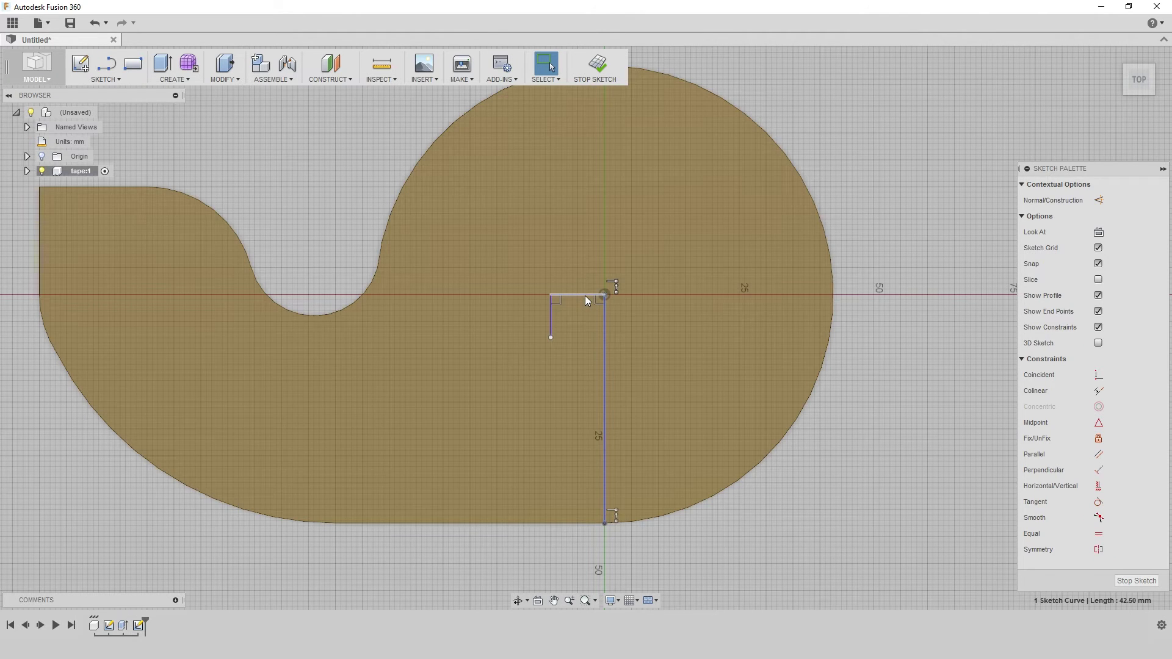
pyautogui.click(585, 296)
pyautogui.click(552, 317)
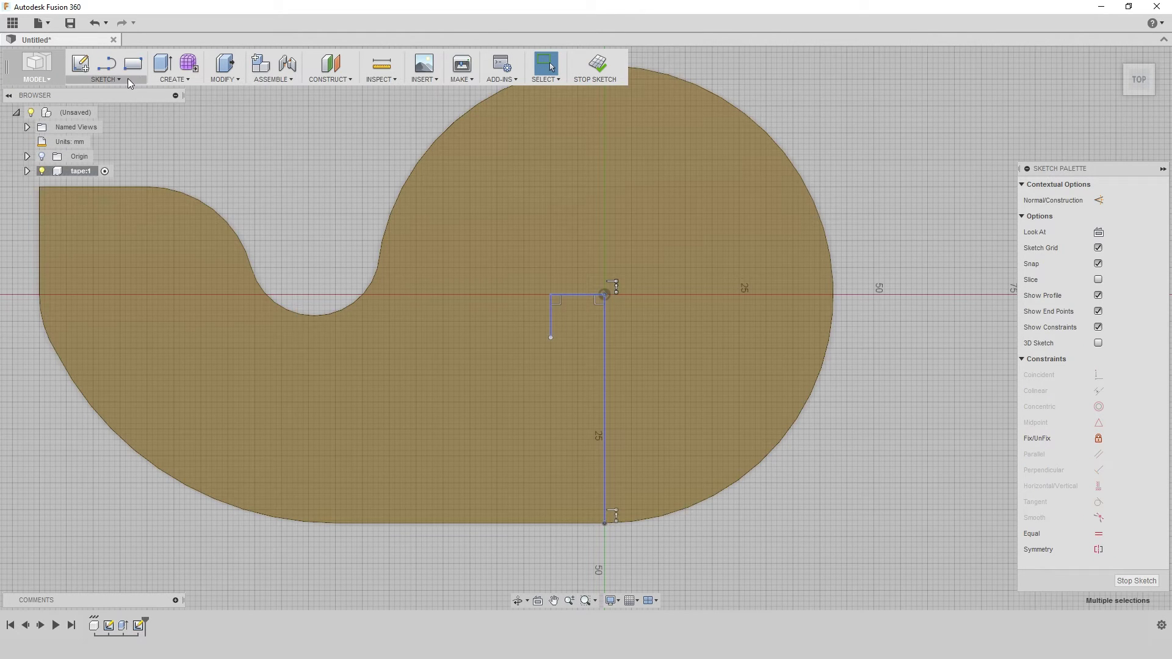
pyautogui.click(127, 78)
pyautogui.click(109, 320)
pyautogui.scroll(3, 627, 294)
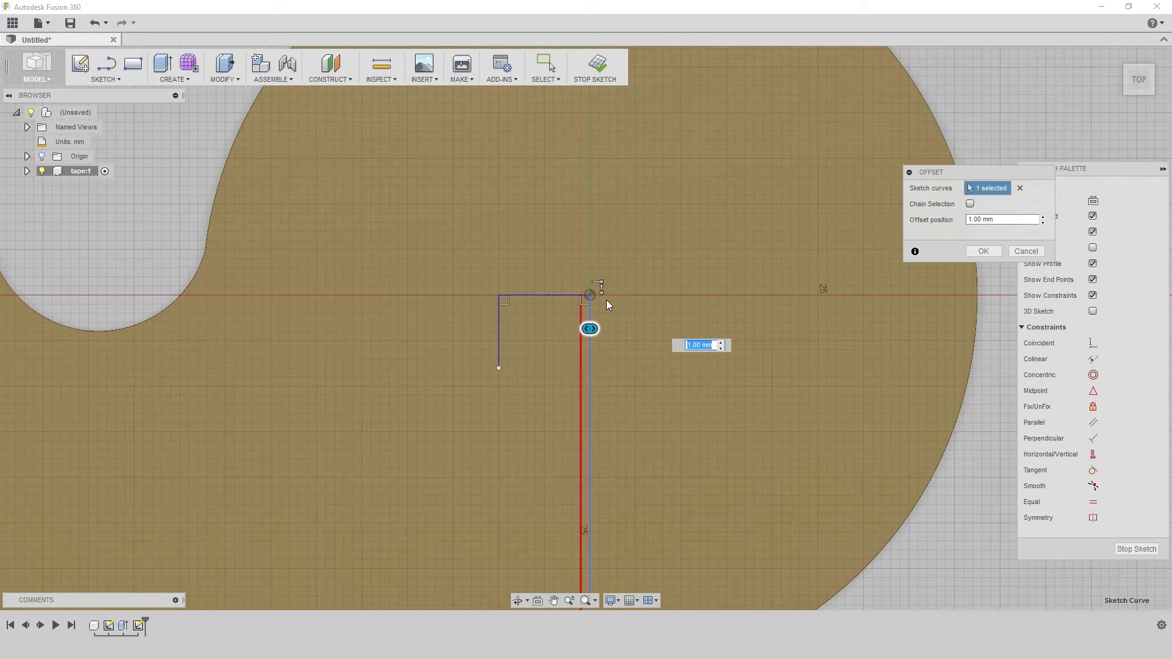
pyautogui.press('Escape')
# Offset the connected short horizontal and vertical lines 4 mm inward, toward the long vertical line, using a value of -4.
pyautogui.click(562, 295)
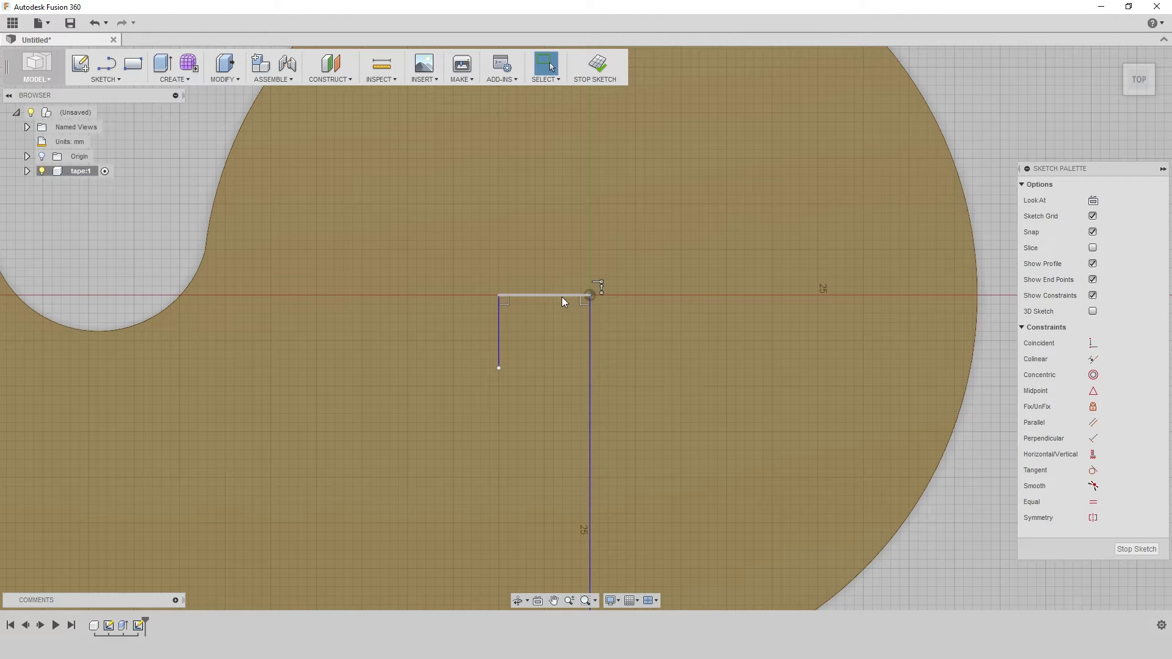
pyautogui.keyDown('shift'); pyautogui.click(588, 330); pyautogui.keyUp('shift')
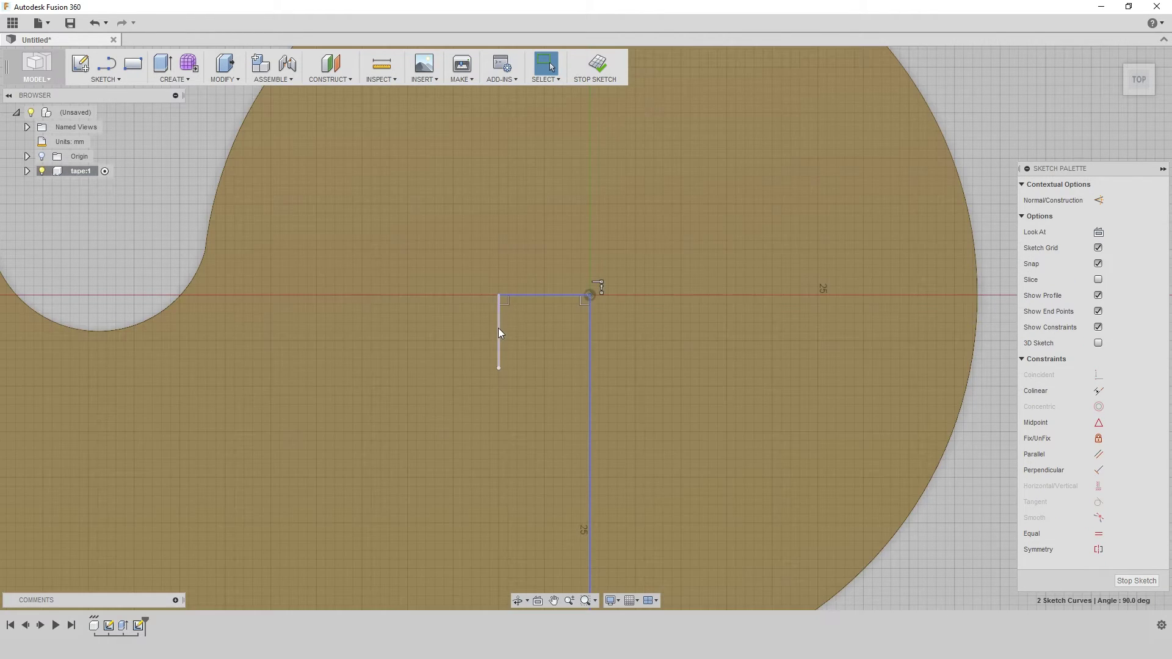
pyautogui.keyDown('shift'); pyautogui.click(499, 330); pyautogui.keyUp('shift')
pyautogui.click(104, 79)
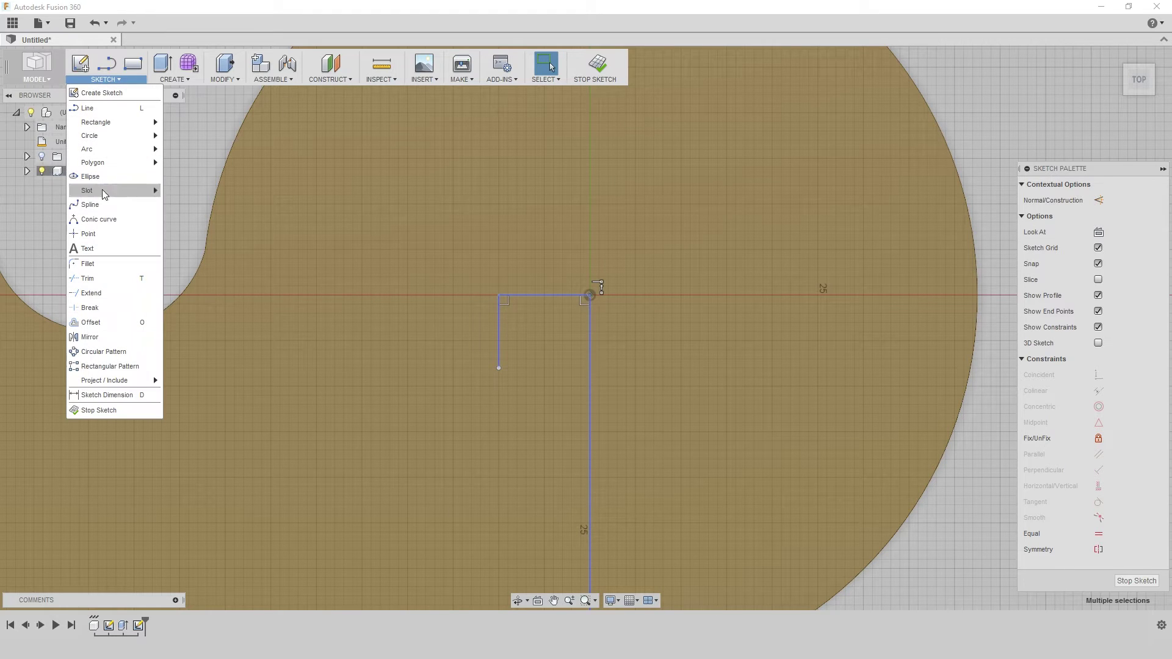
pyautogui.click(127, 322)
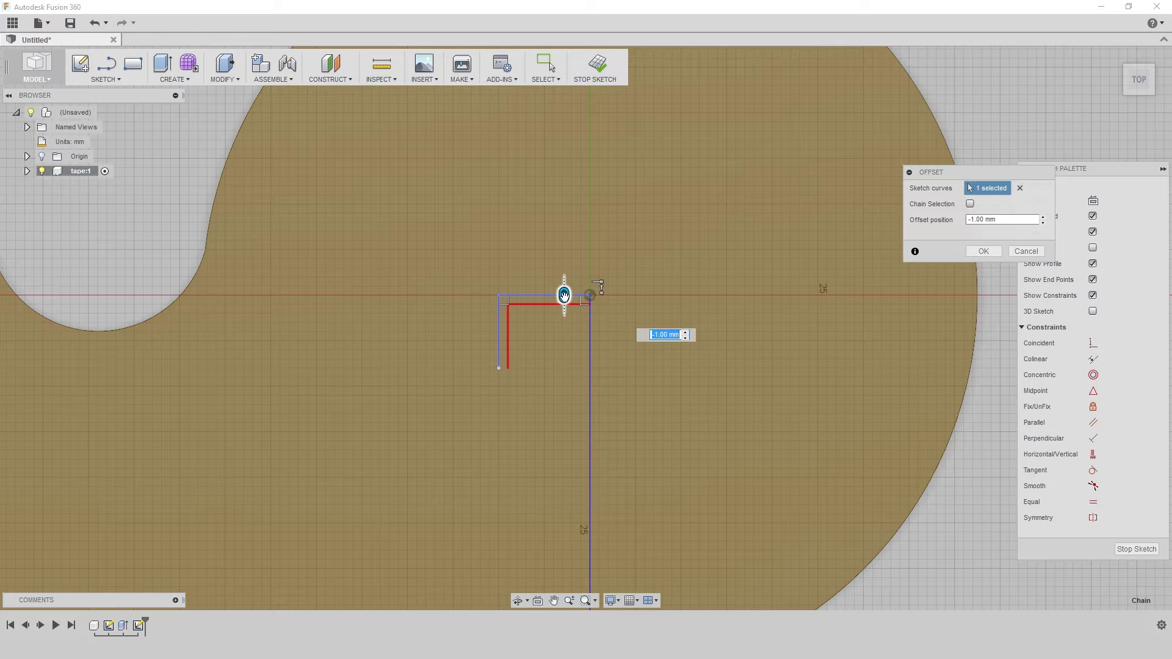
pyautogui.moveTo(563, 295); pyautogui.dragTo(565, 312)
pyautogui.write('-')
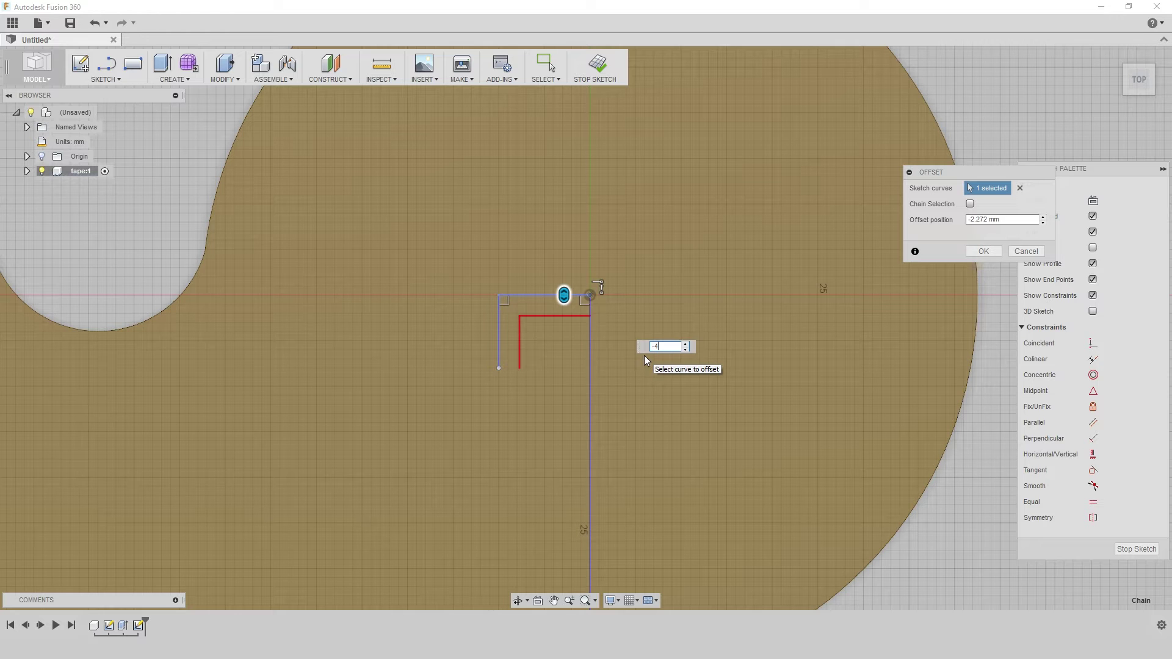
pyautogui.write('4')
pyautogui.press('Return')
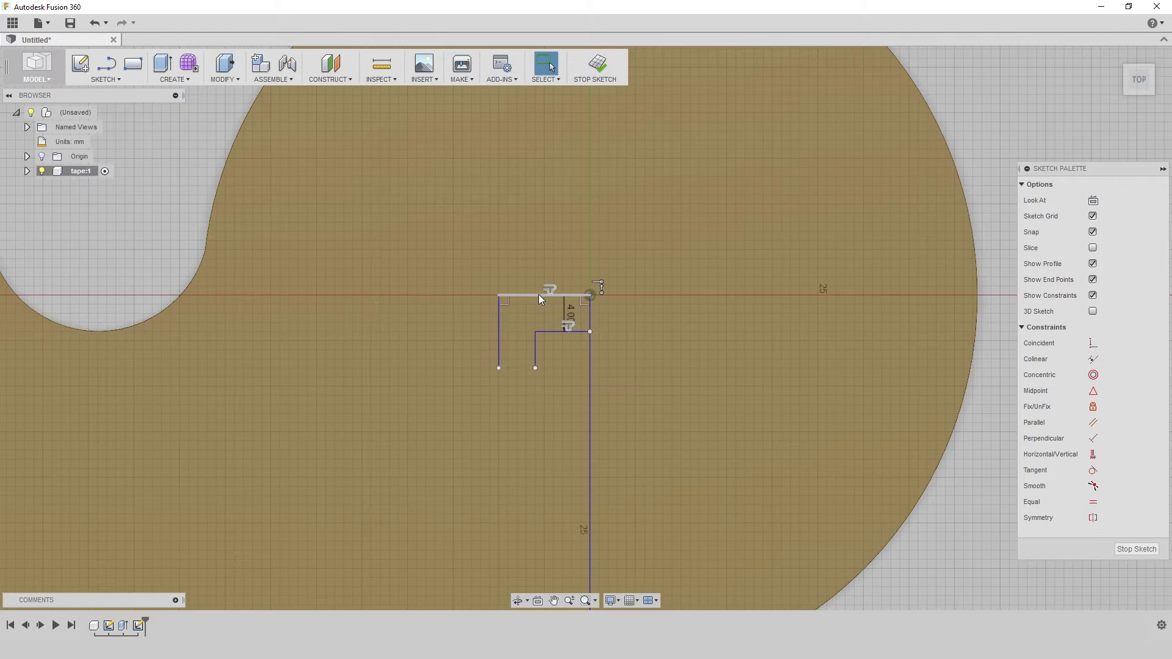
# Offset the same original short horizontal and vertical lines 4 mm outward, up and to the left.
pyautogui.click(537, 295)
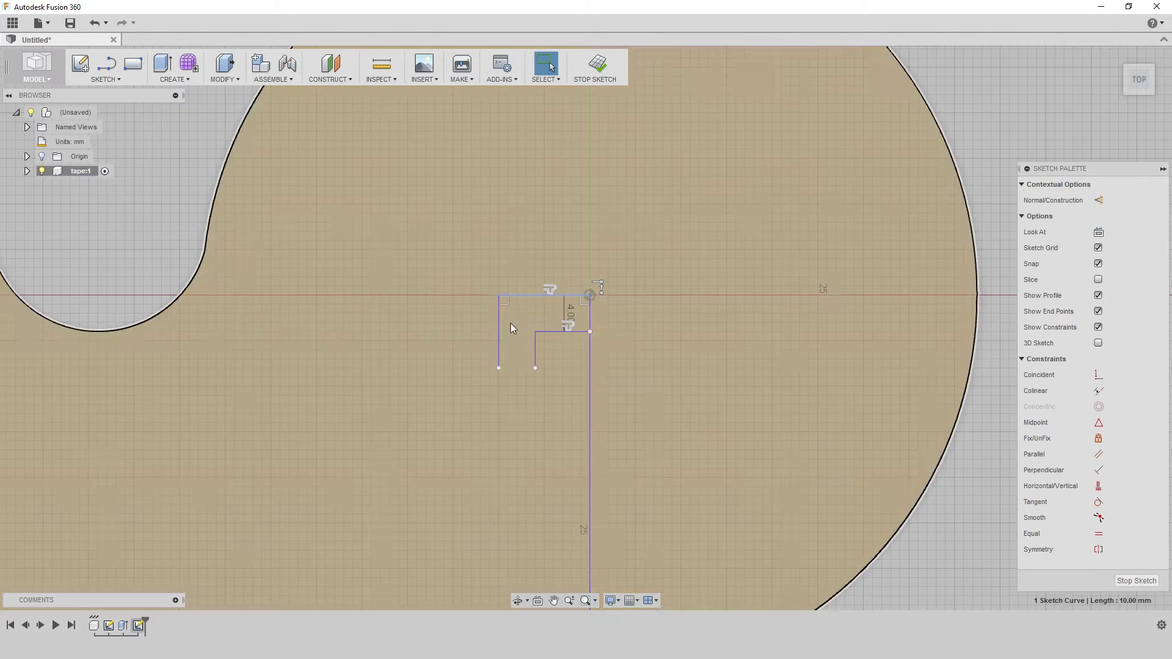
pyautogui.keyDown('shift'); pyautogui.click(500, 329); pyautogui.keyUp('shift')
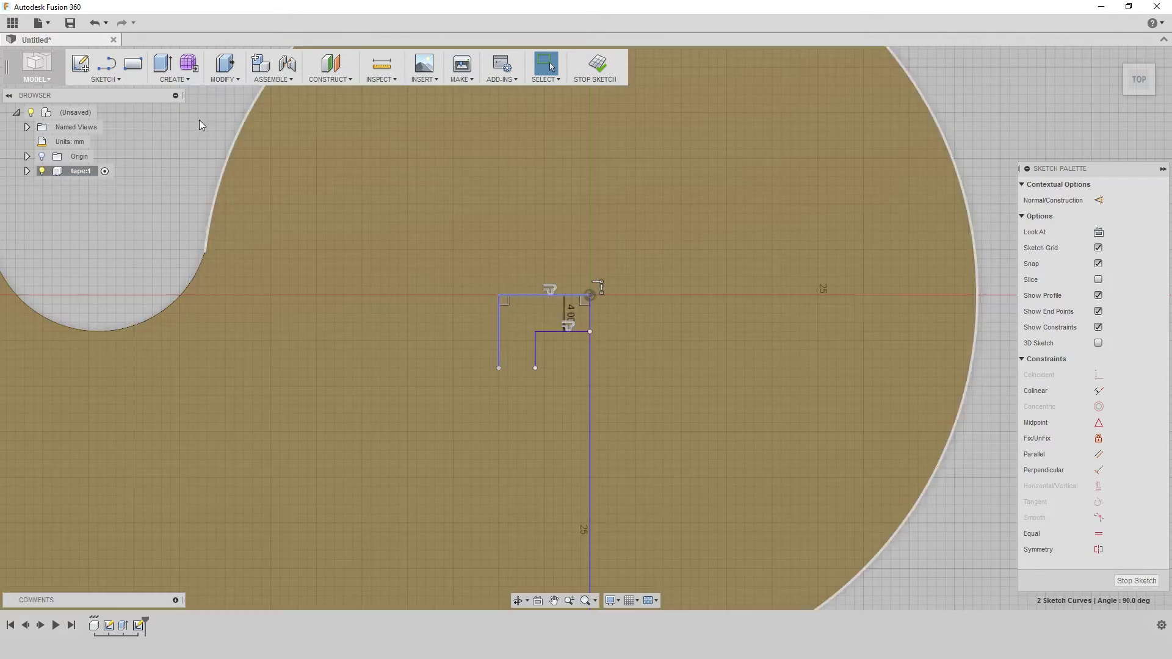
pyautogui.click(109, 79)
pyautogui.click(116, 322)
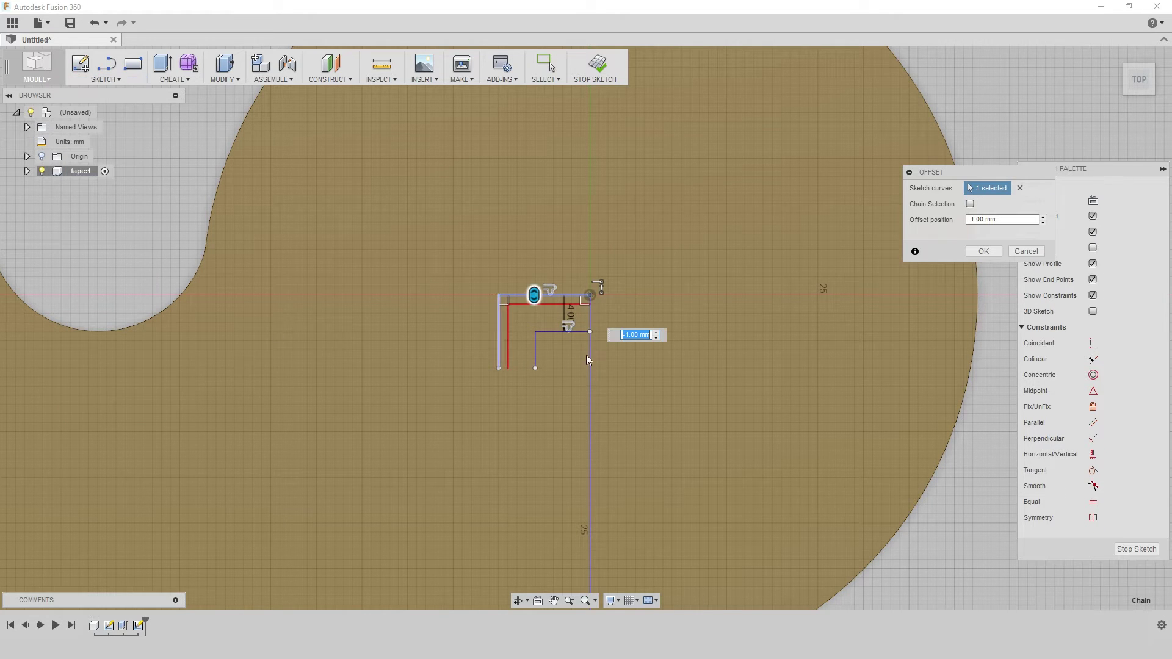
pyautogui.moveTo(535, 293); pyautogui.dragTo(533, 259)
pyautogui.write('4')
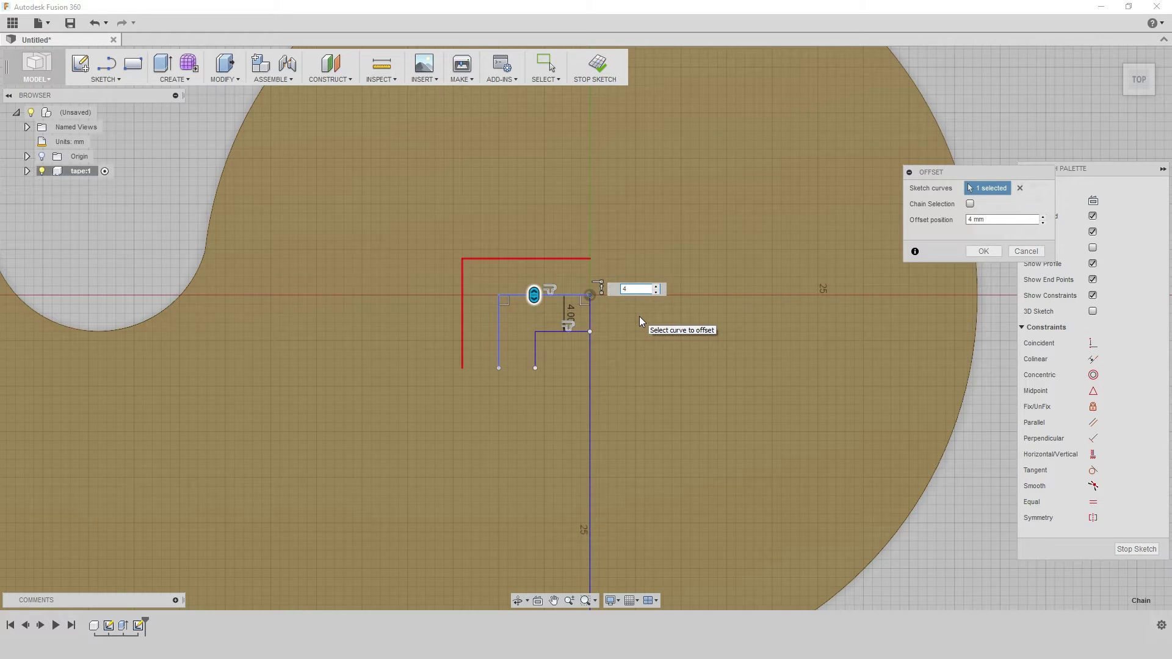
pyautogui.press('Return')
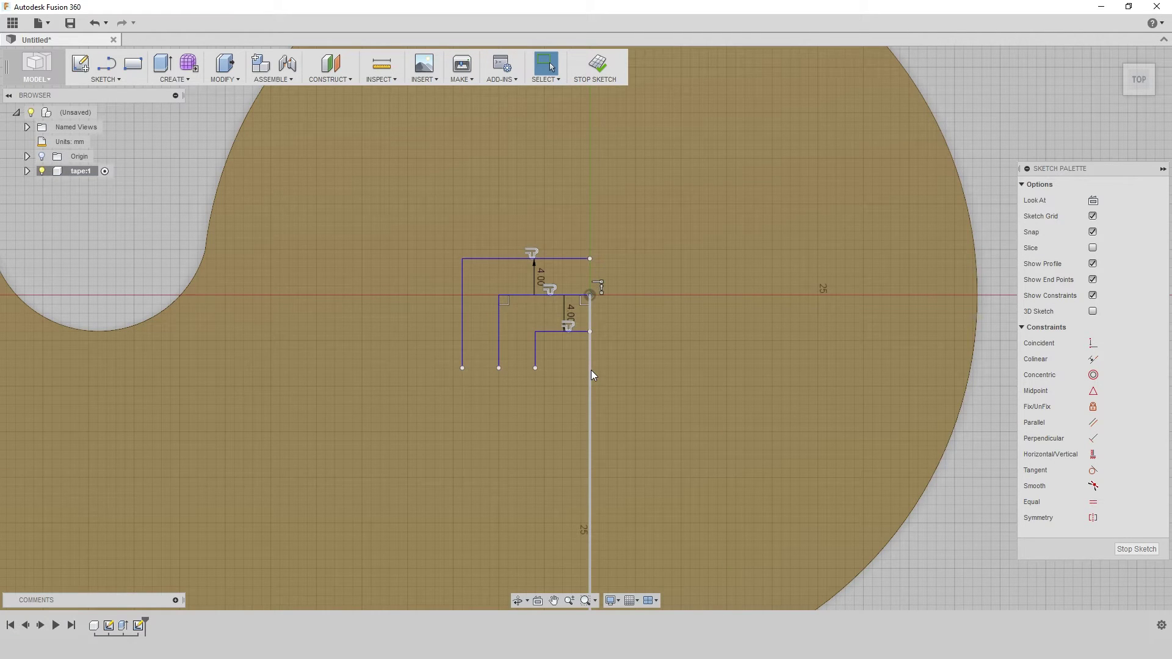
# Offset the long vertical line through the origin 4 mm to its left.
pyautogui.click(591, 373)
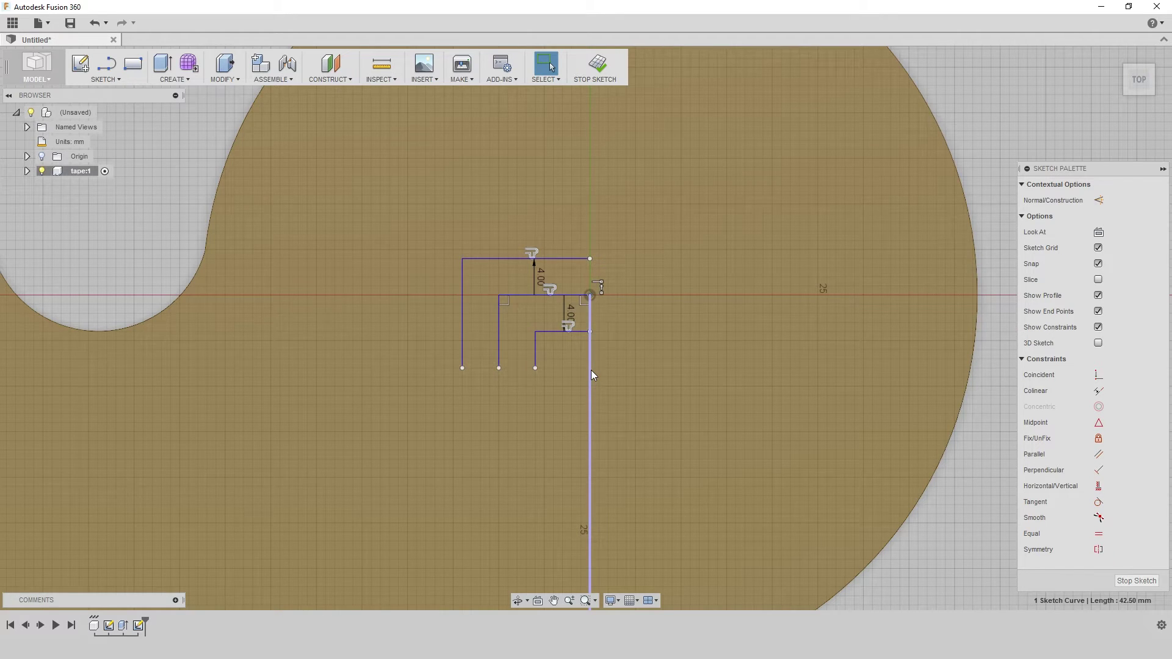
pyautogui.click(121, 79)
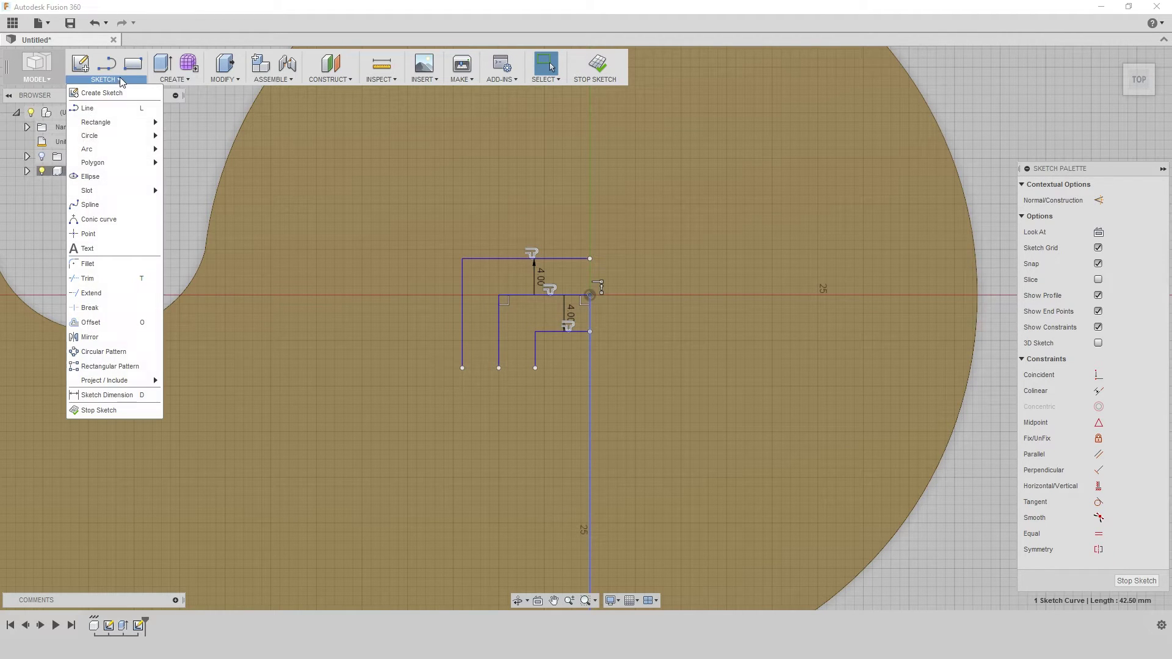
pyautogui.click(116, 316)
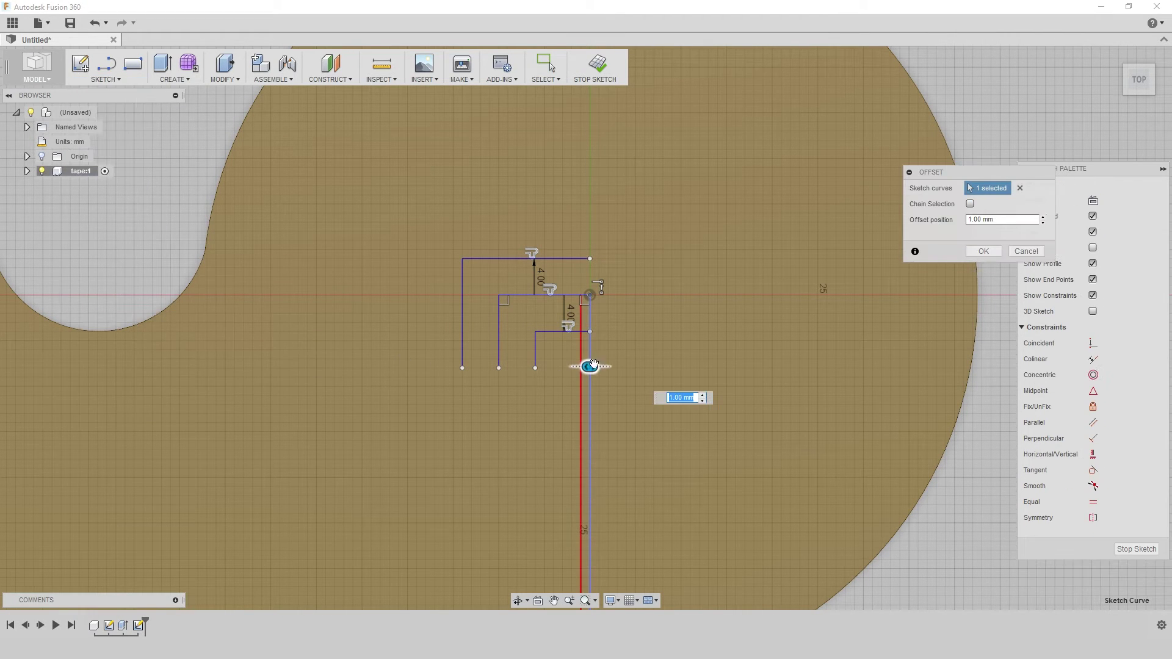
pyautogui.moveTo(591, 365); pyautogui.dragTo(562, 381)
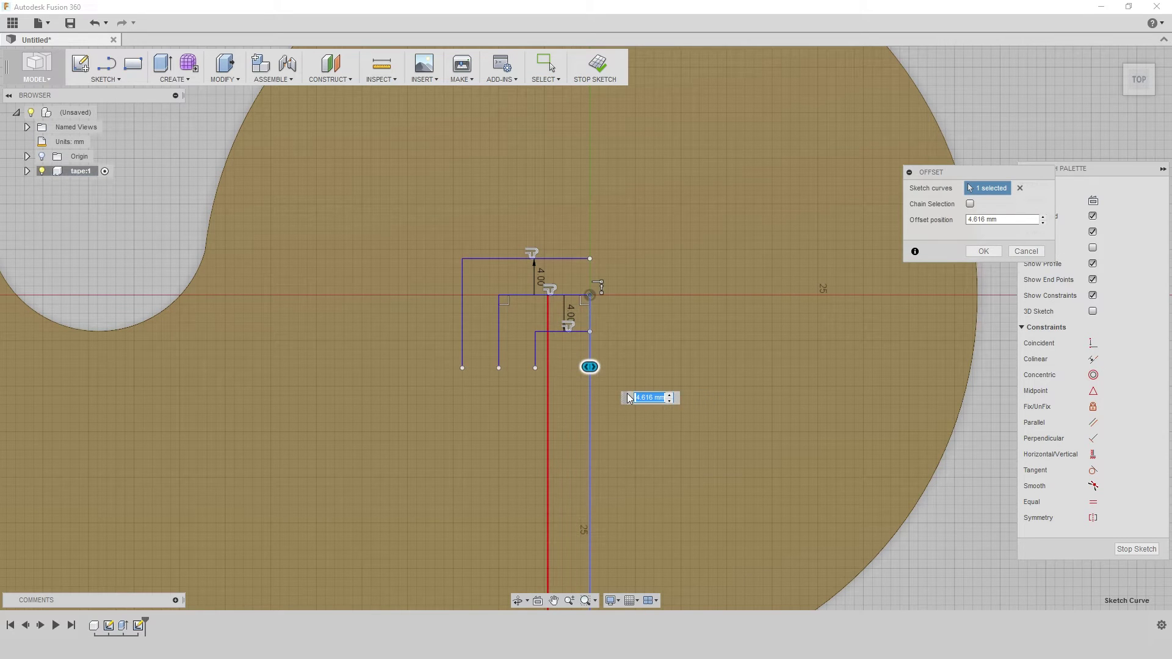
pyautogui.write('4')
pyautogui.press('Return')
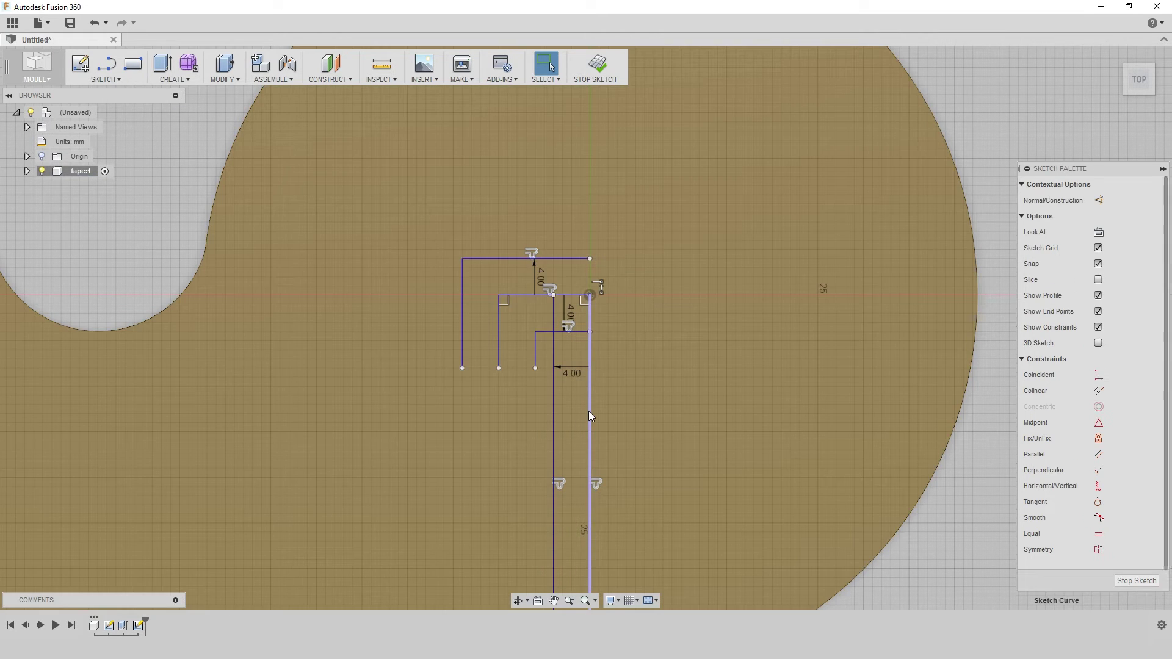
# Offset the long vertical line through the origin 4 mm to its right, using a value of -4.
pyautogui.click(98, 79)
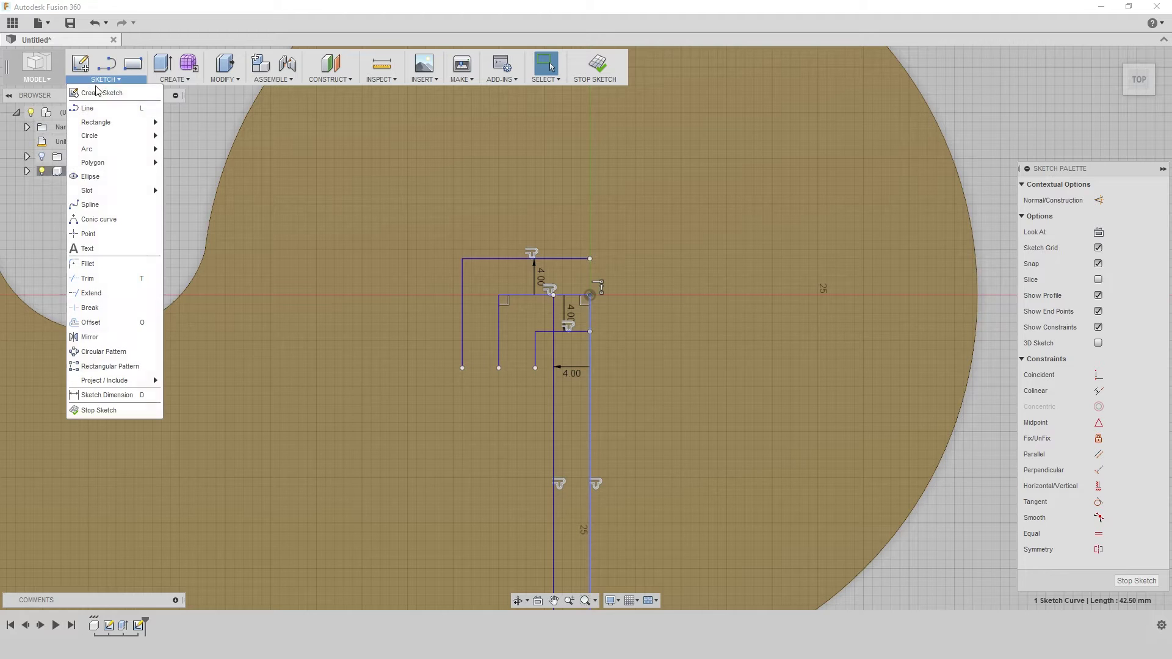
pyautogui.click(92, 322)
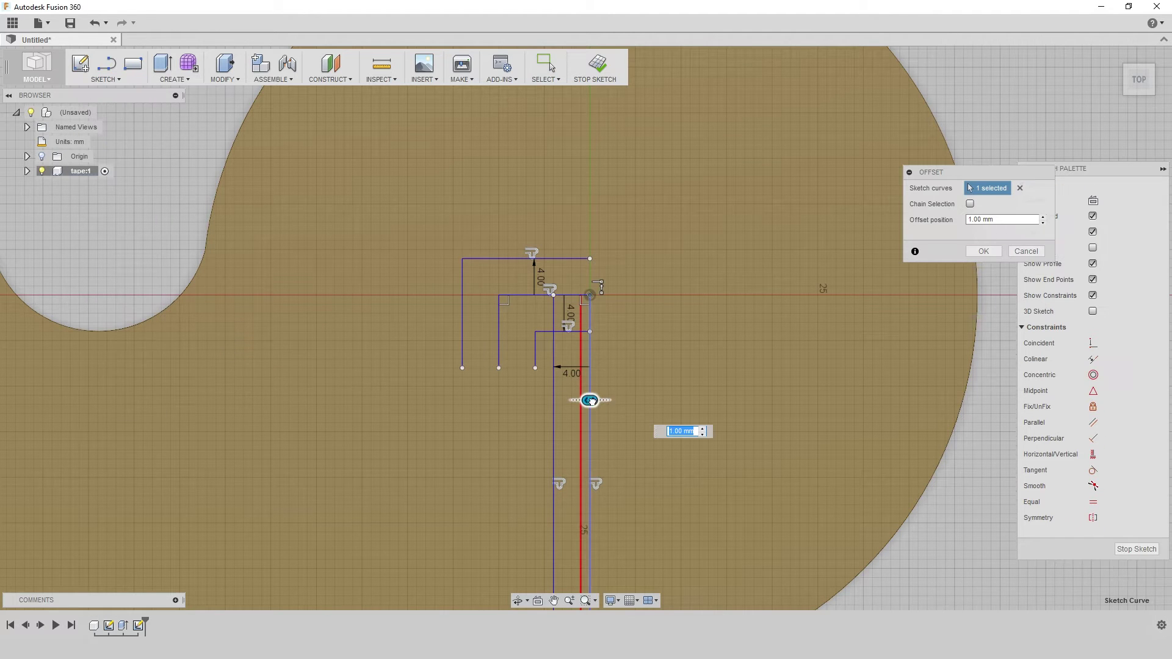
pyautogui.moveTo(591, 401); pyautogui.dragTo(631, 406)
pyautogui.write('-4')
pyautogui.press('Return')
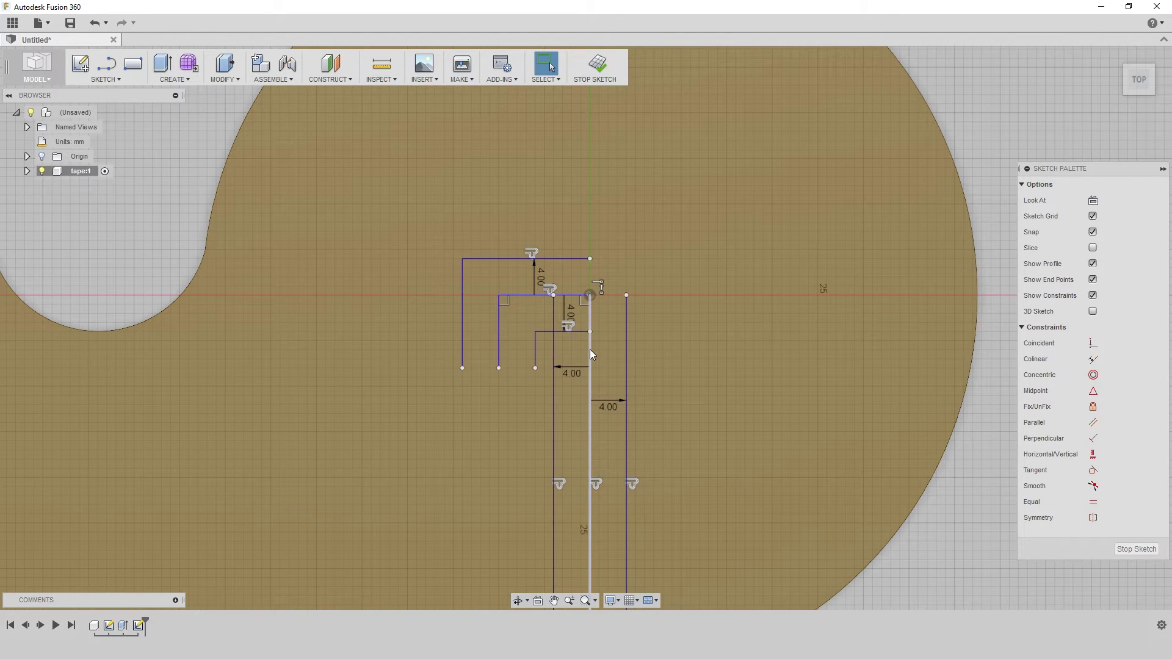
# Delete the three original centre lines: the long vertical, the short horizontal and the short vertical.
pyautogui.click(590, 350)
pyautogui.press('Delete')
pyautogui.click(528, 298)
pyautogui.press('Delete')
pyautogui.click(499, 325)
pyautogui.press('Delete')
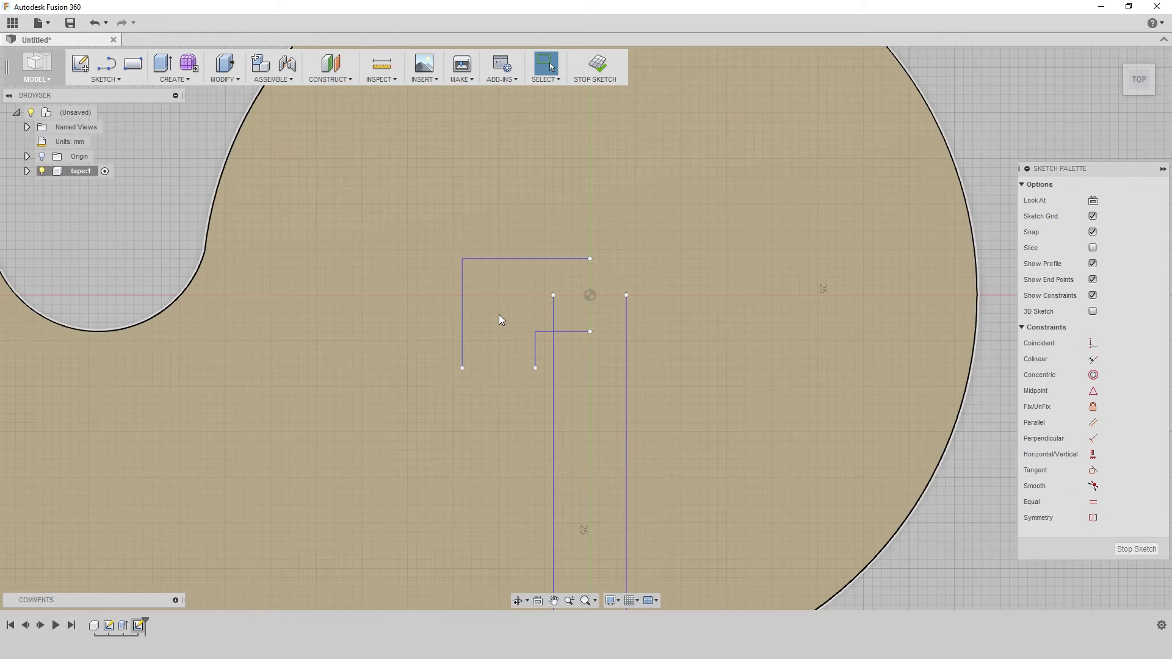
# Join the lower ends of the two short vertical lines and extend the uppermost horizontal line to above the rightmost vertical.
pyautogui.press('l')
pyautogui.click(535, 367)
pyautogui.click(464, 368)
pyautogui.click(591, 259)
pyautogui.click(627, 258)
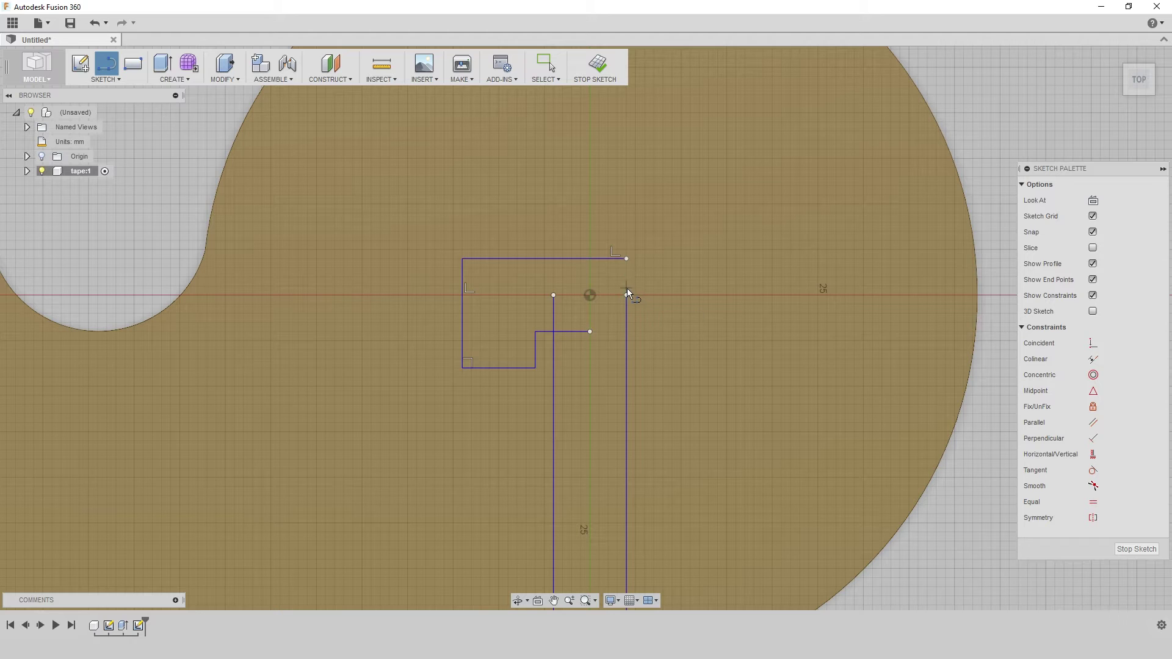
pyautogui.click(627, 260)
pyautogui.press('Escape')
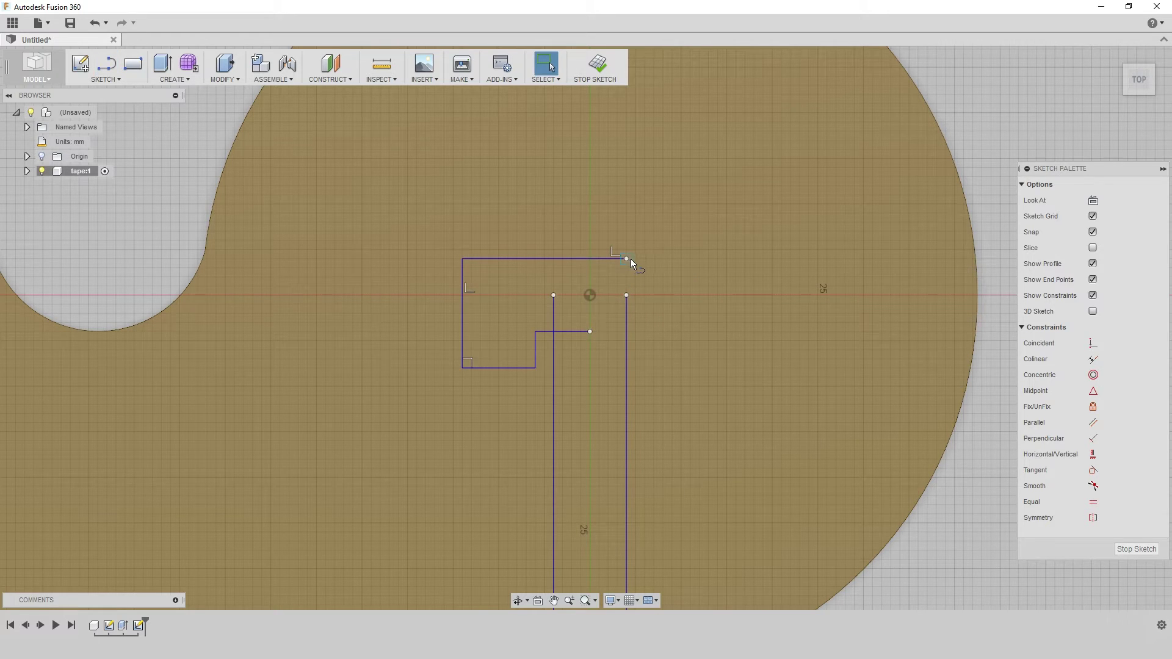
# Close the slot outline with a vertical line from the uppermost line's right end down to the rightmost vertical line.
pyautogui.press('l')
pyautogui.click(627, 259)
pyautogui.click(627, 295)
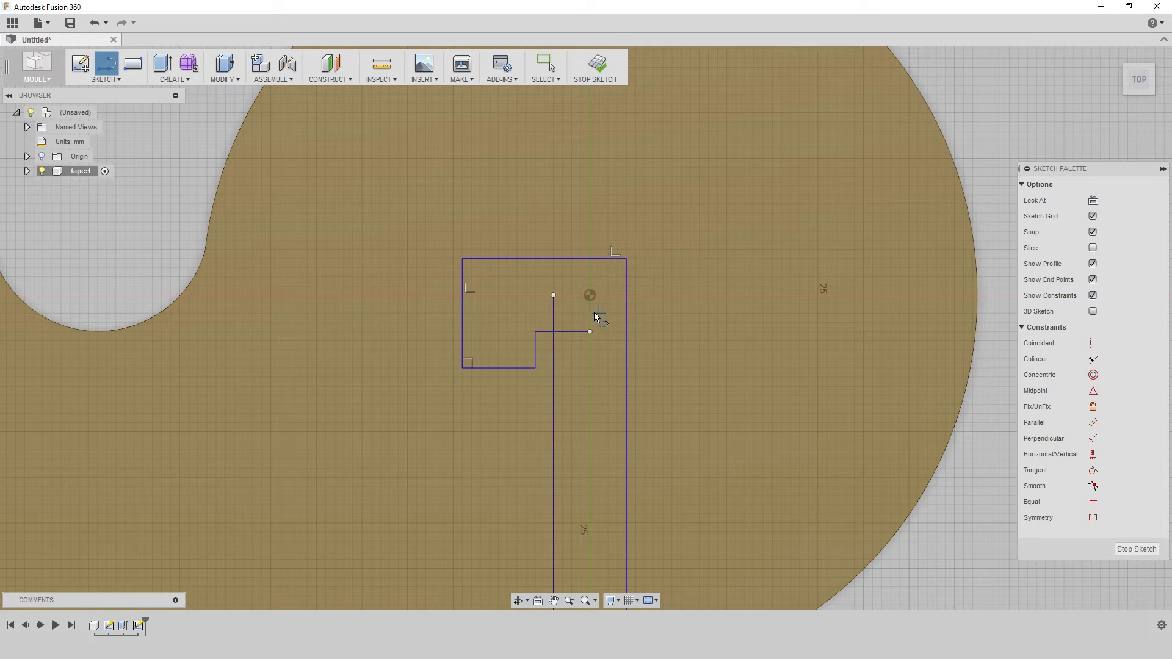
pyautogui.press('Escape')
# Extrude the hook-shaped slot profile down into the body as a cut with a distance of -21+4 mm.
pyautogui.scroll(-3, 656, 282)
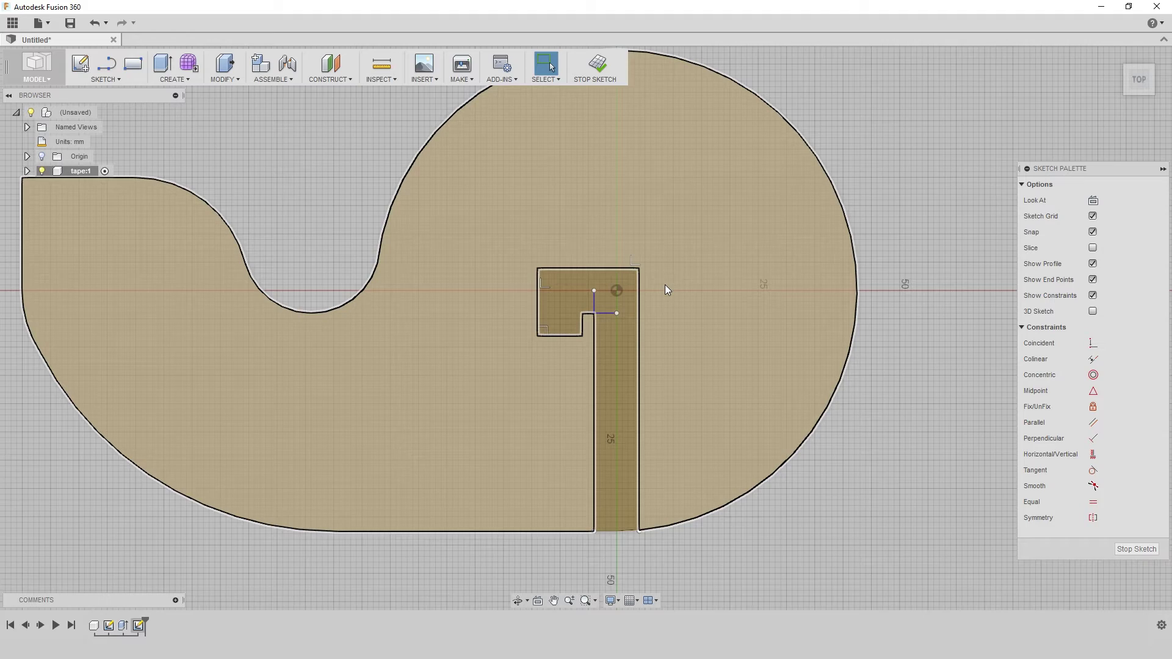
pyautogui.moveTo(477, 285)
pyautogui.keyDown('shift'); pyautogui.mouseDown(button='middle')
pyautogui.moveTo(732, 317)
pyautogui.moveTo(732, 293)
pyautogui.moveTo(743, 317)
pyautogui.moveTo(632, 444)
pyautogui.mouseUp(button='middle'); pyautogui.keyUp('shift')
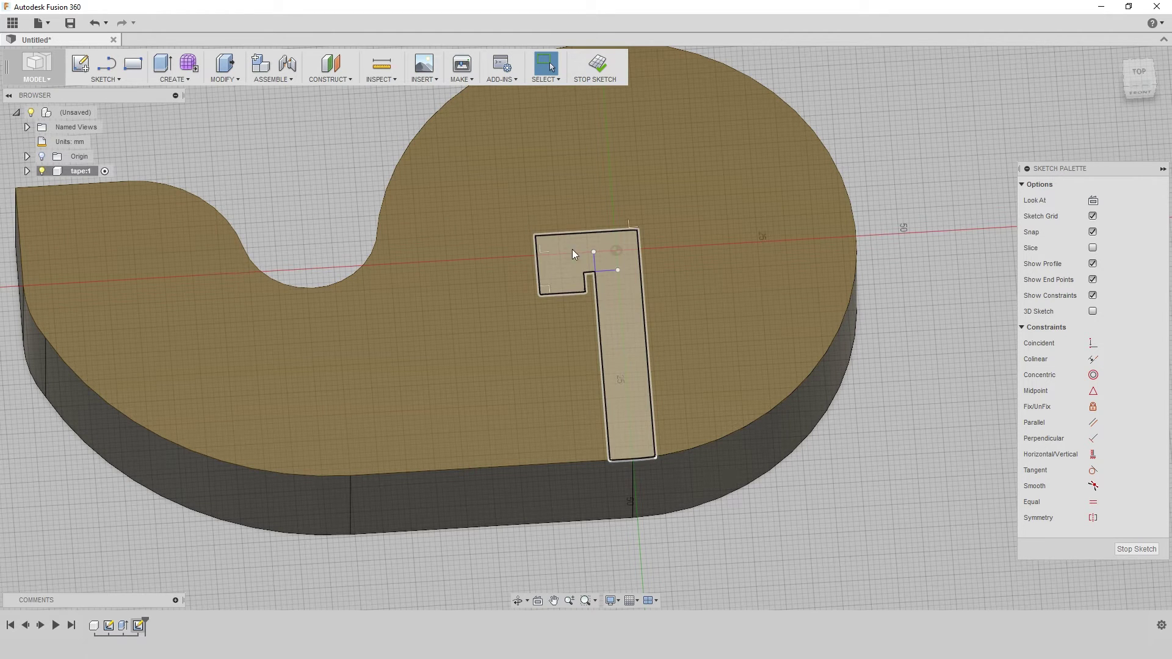
pyautogui.click(617, 331)
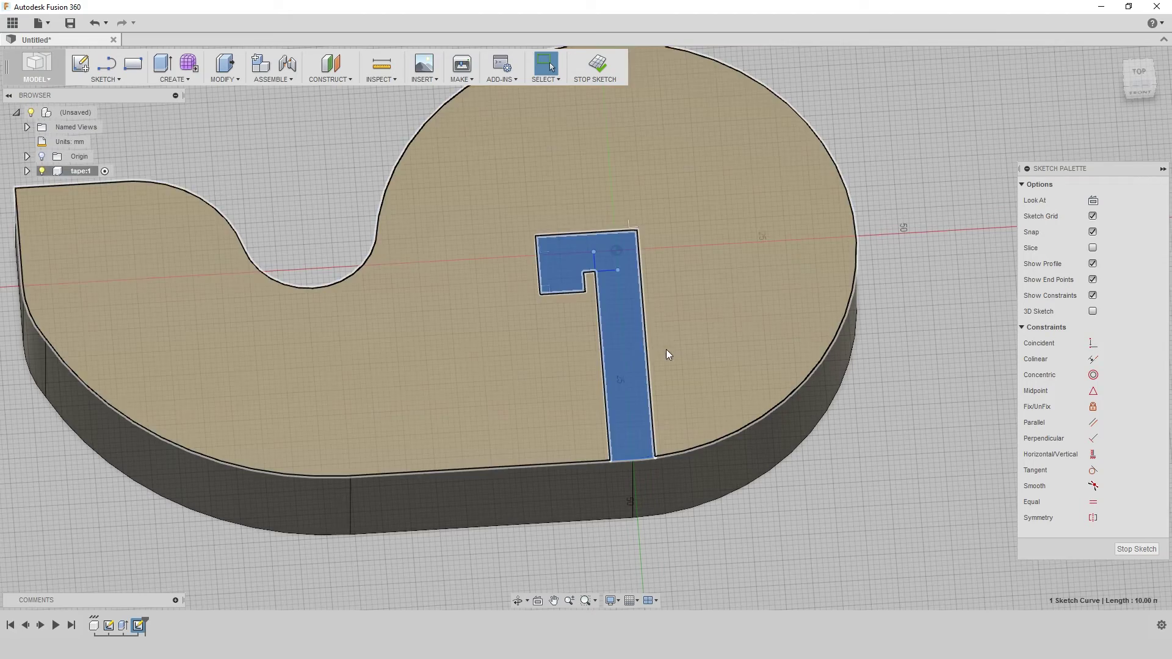
pyautogui.keyDown('shift'); pyautogui.moveTo(665, 349); pyautogui.dragTo(650, 328, button='middle'); pyautogui.keyUp('shift')
pyautogui.press('e')
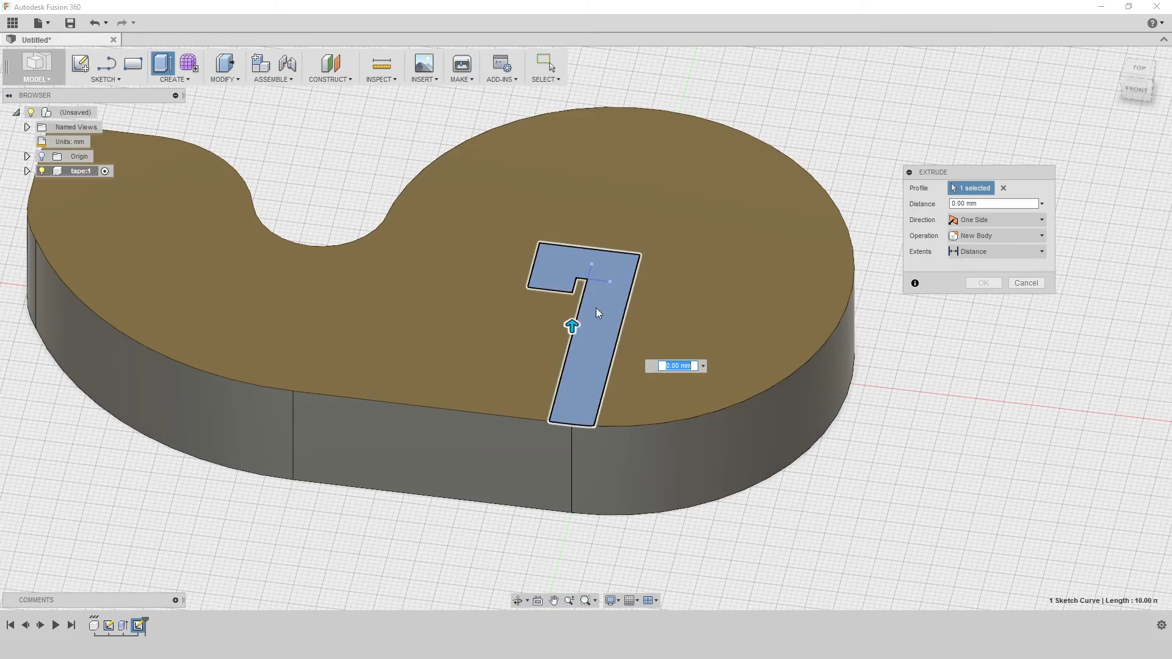
pyautogui.moveTo(571, 325); pyautogui.dragTo(581, 420)
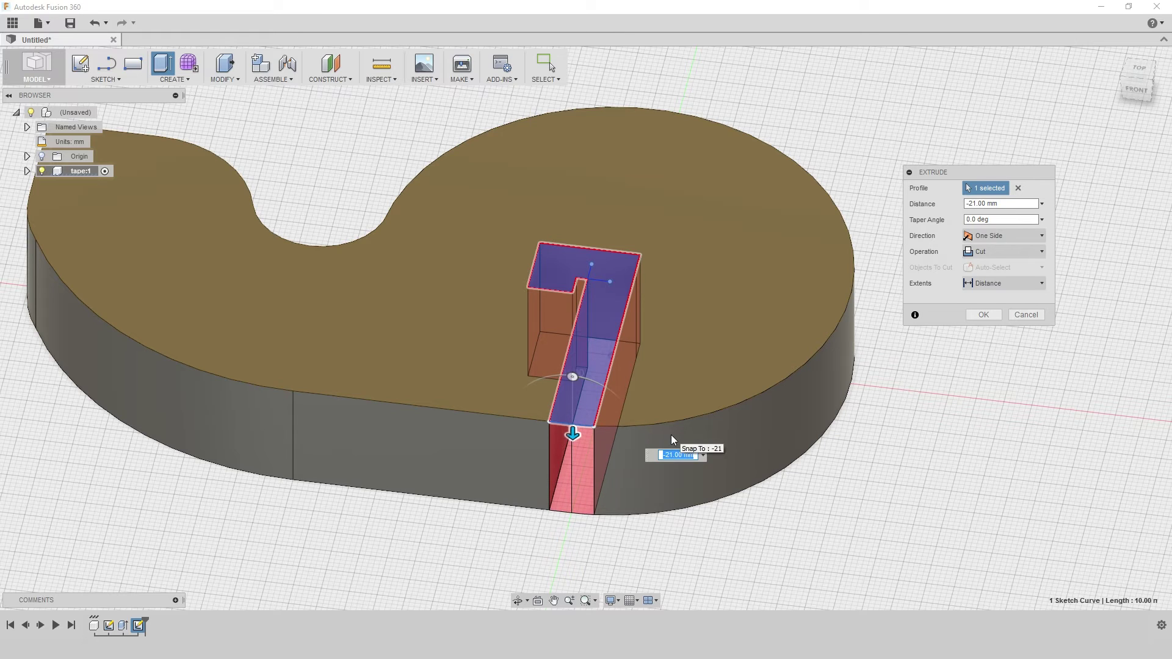
pyautogui.write('-21+4')
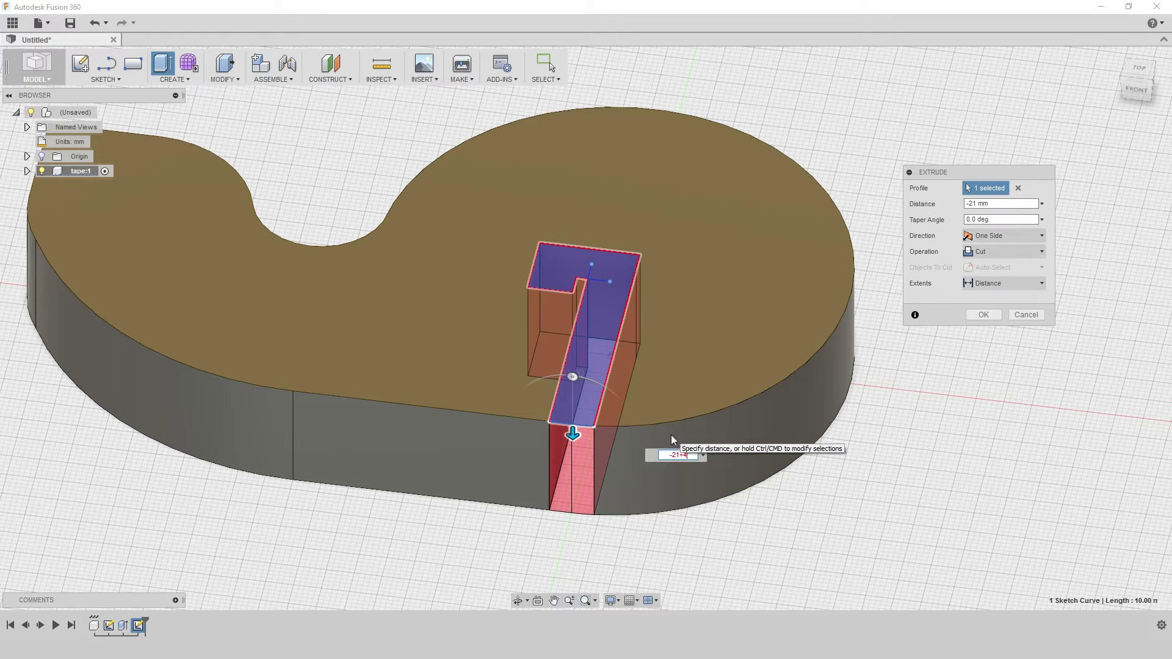
pyautogui.press('Return')
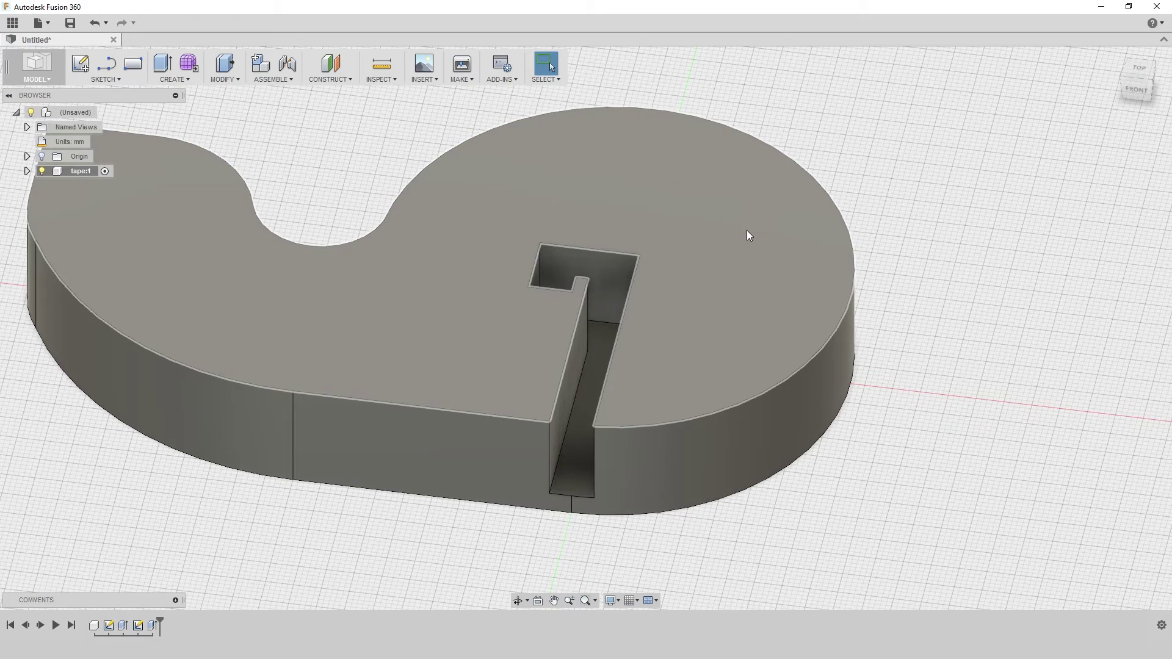
# Sketch a center-to-center slot on the body's top face, from the origin 10 mm horizontally toward the neck, 60 mm wide.
pyautogui.keyDown('shift'); pyautogui.moveTo(750, 235); pyautogui.dragTo(753, 275, button='middle'); pyautogui.keyUp('shift')
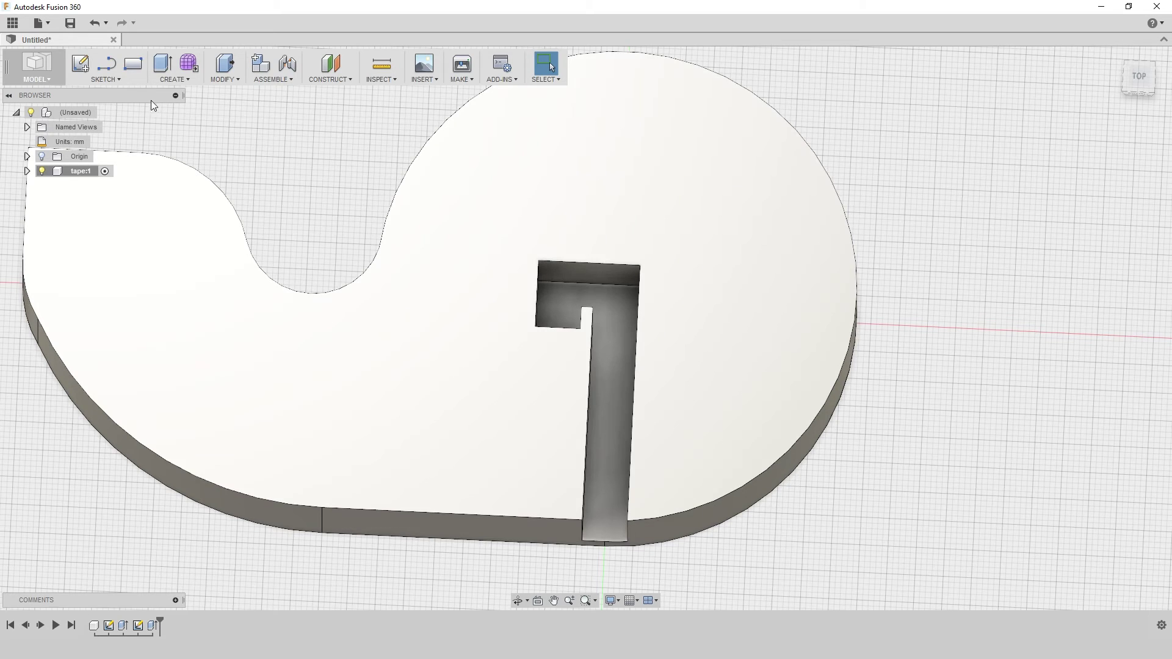
pyautogui.click(108, 79)
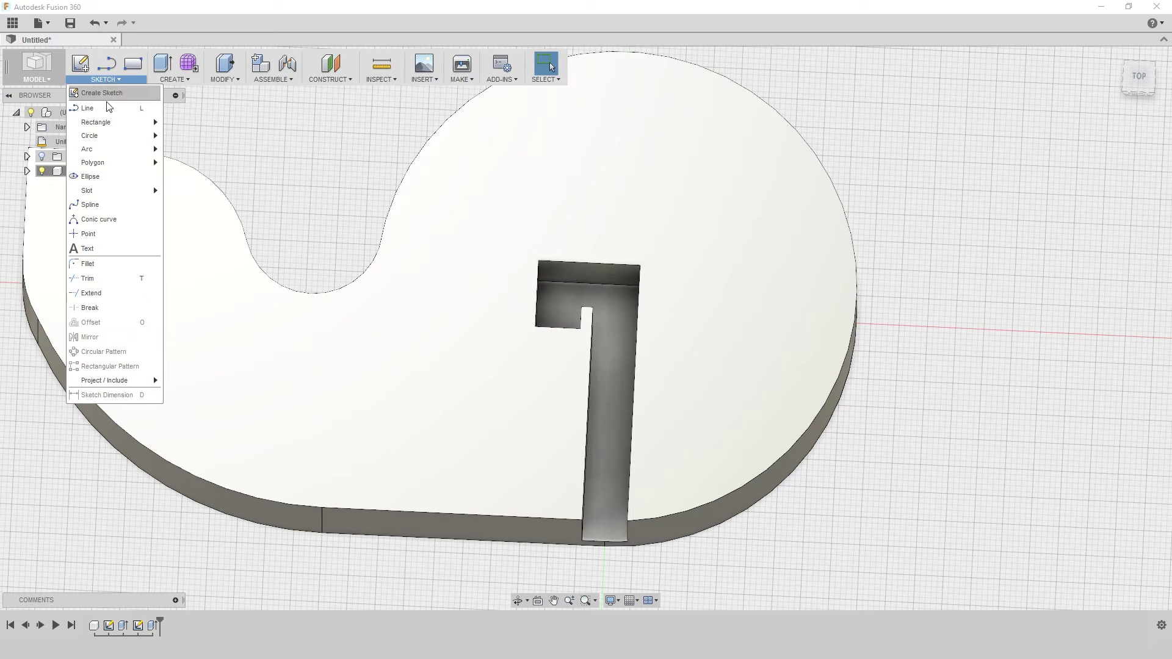
pyautogui.moveTo(118, 189)
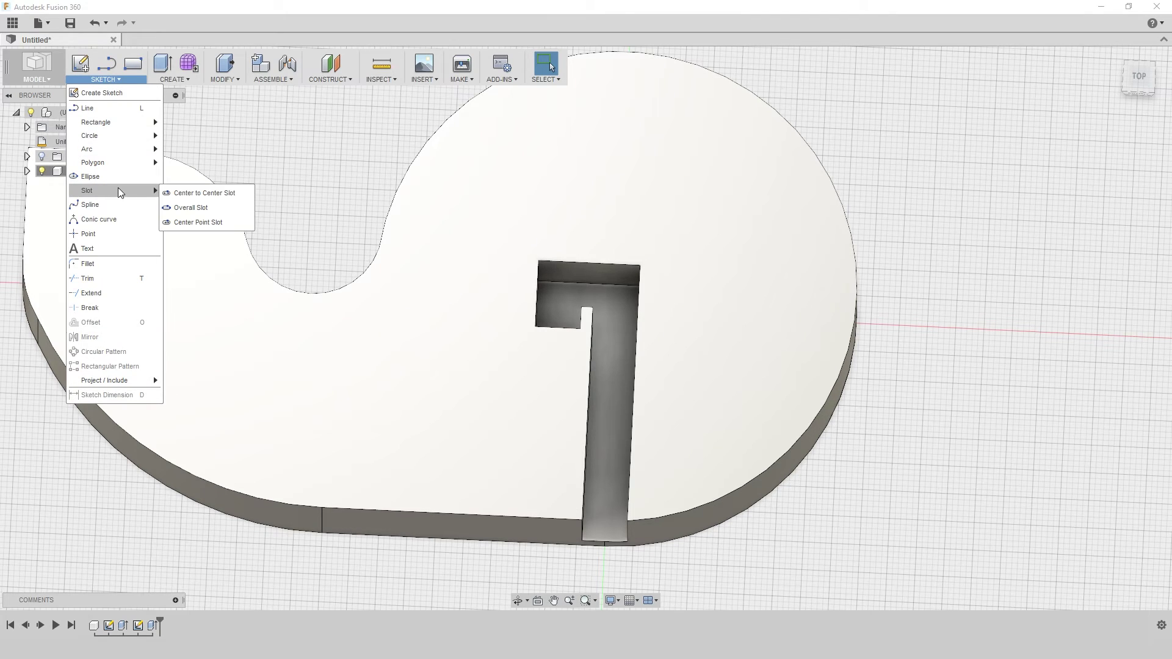
pyautogui.click(200, 193)
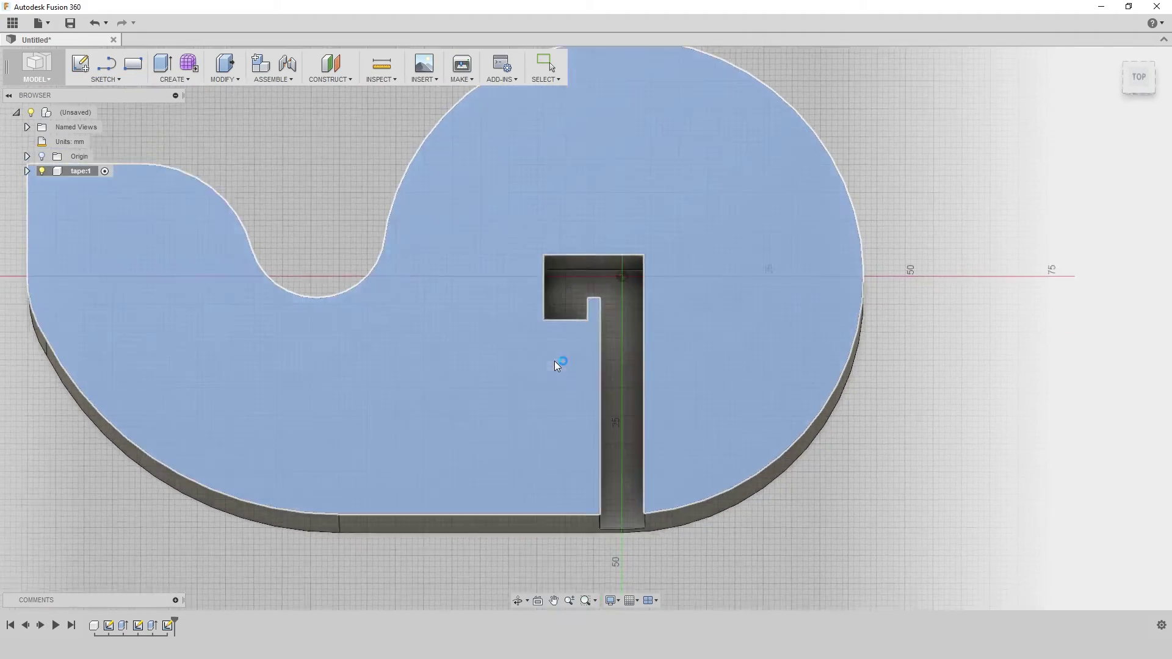
pyautogui.click(556, 360)
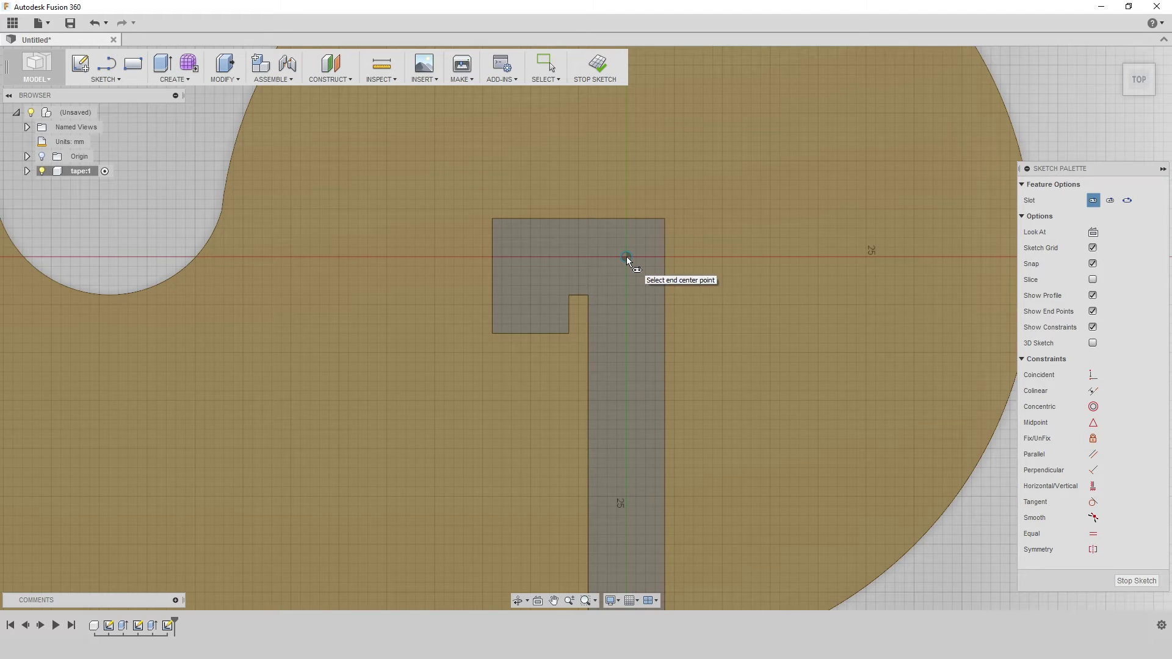
pyautogui.click(626, 256)
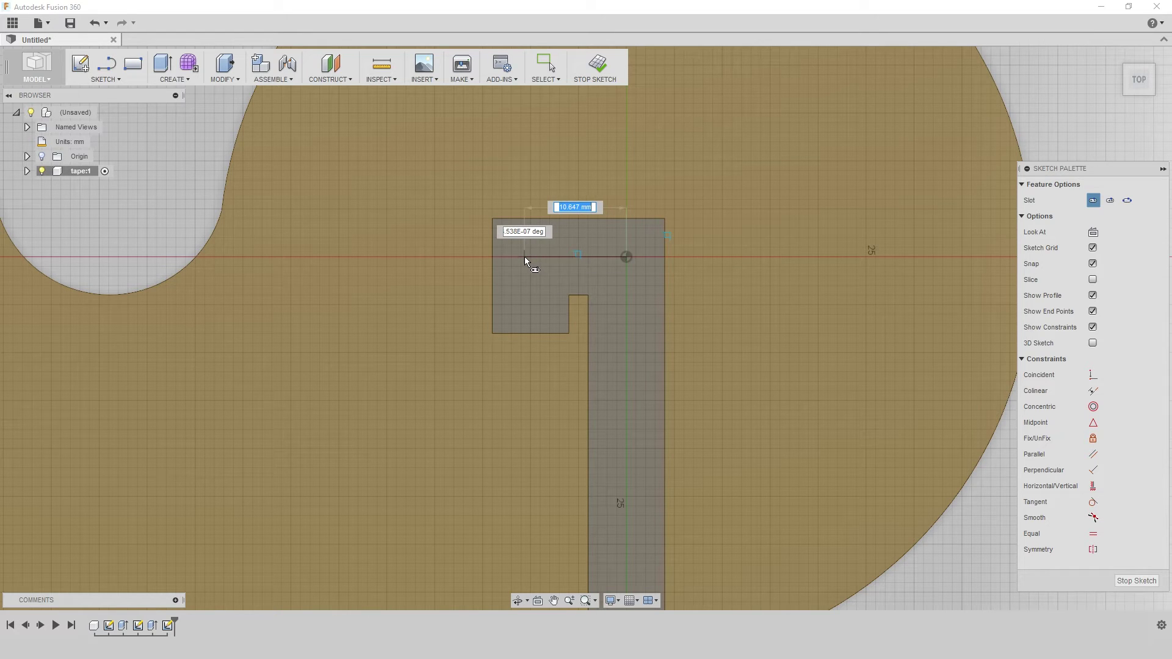
pyautogui.write('10')
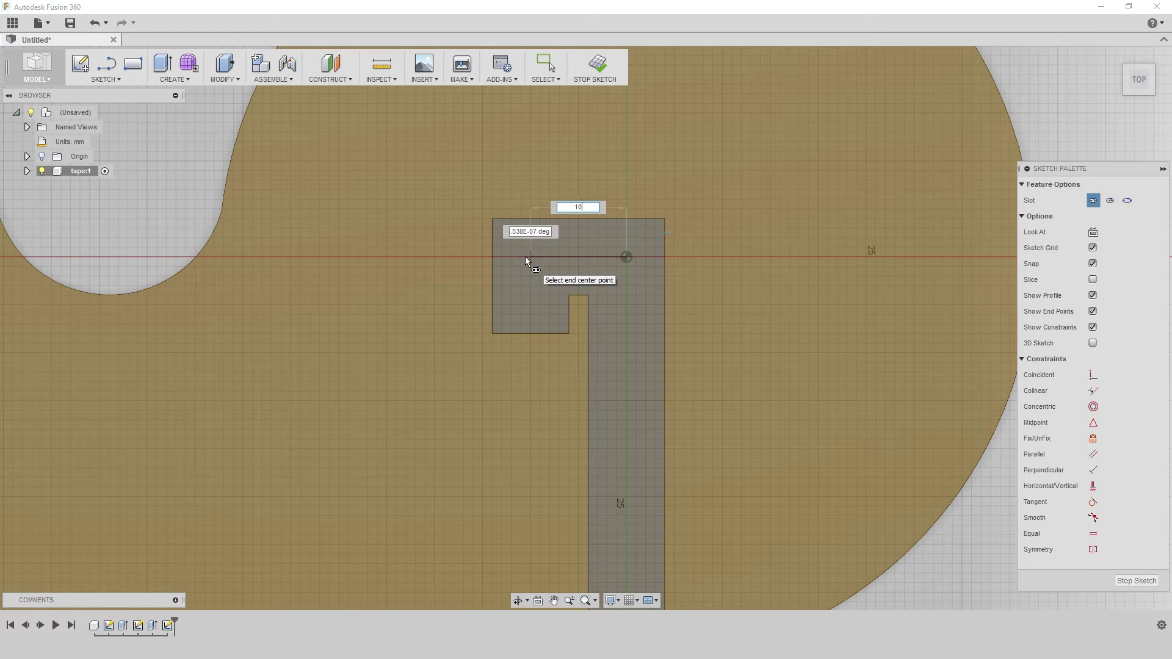
pyautogui.press('Return')
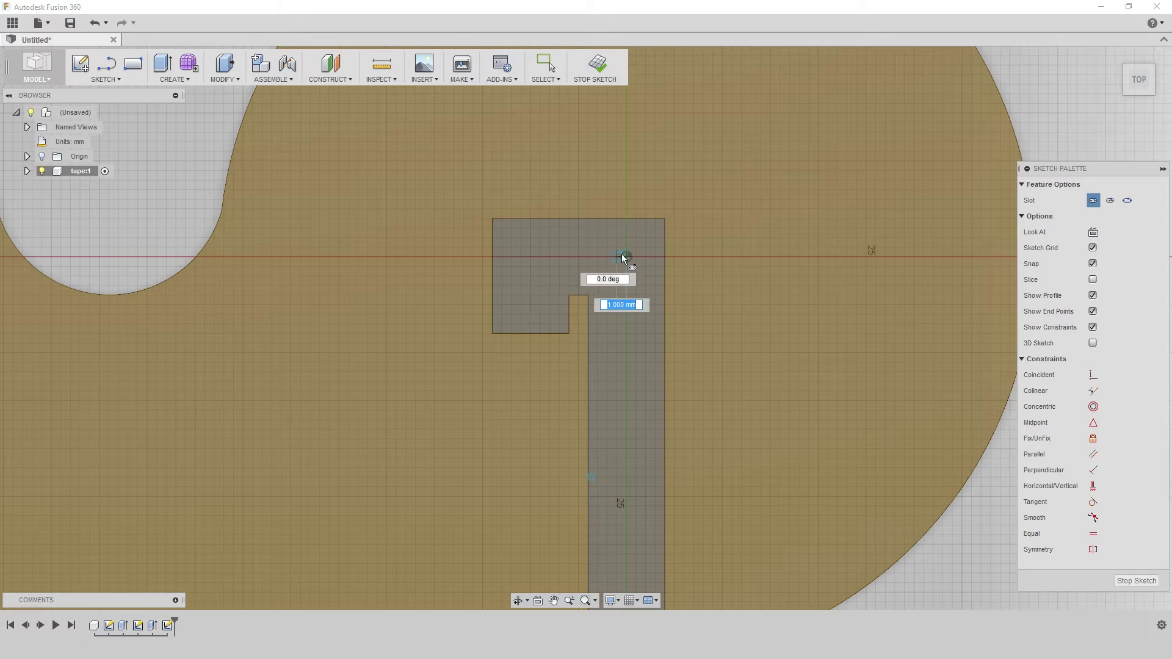
pyautogui.click(529, 258)
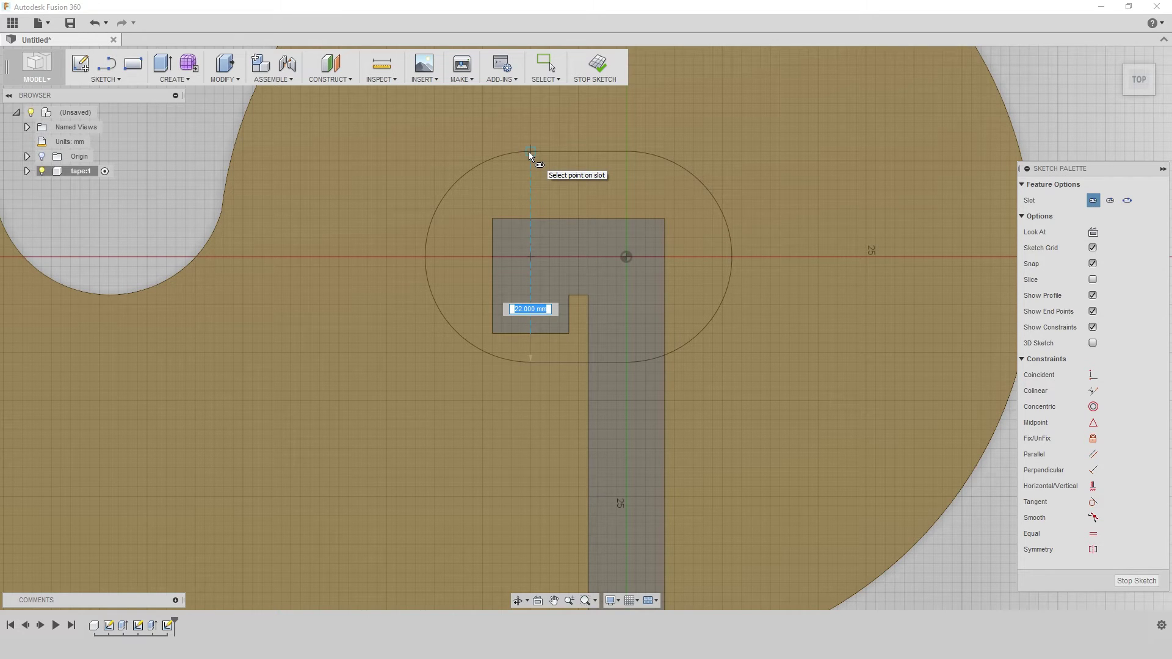
pyautogui.write('60')
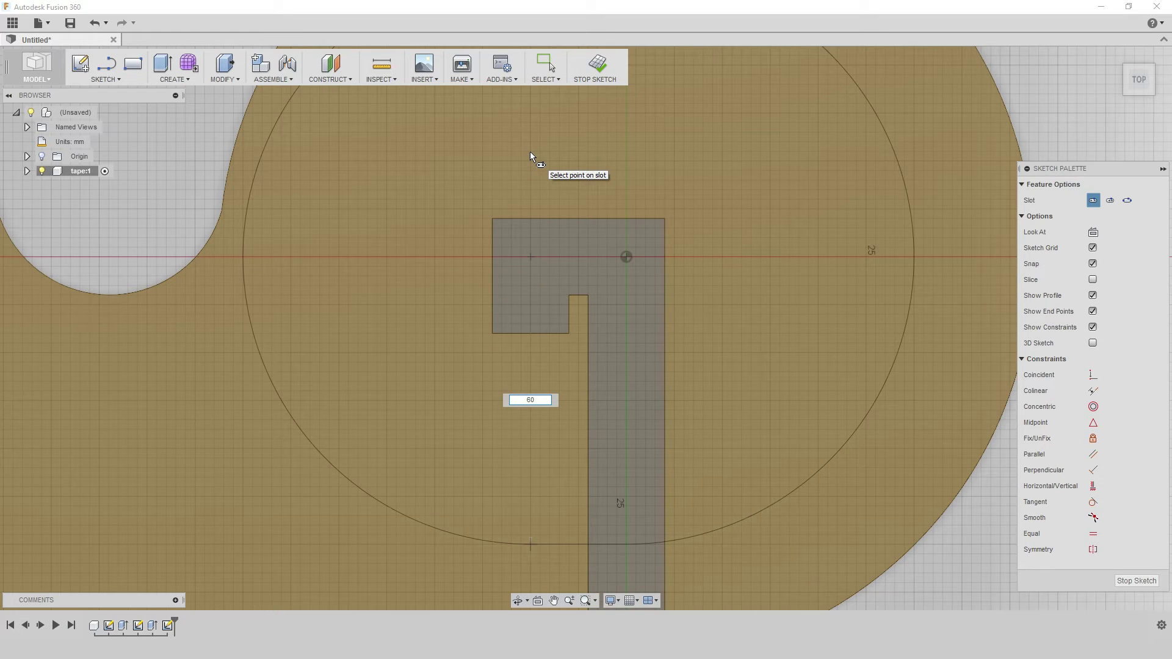
pyautogui.press('Return')
pyautogui.press('Escape')
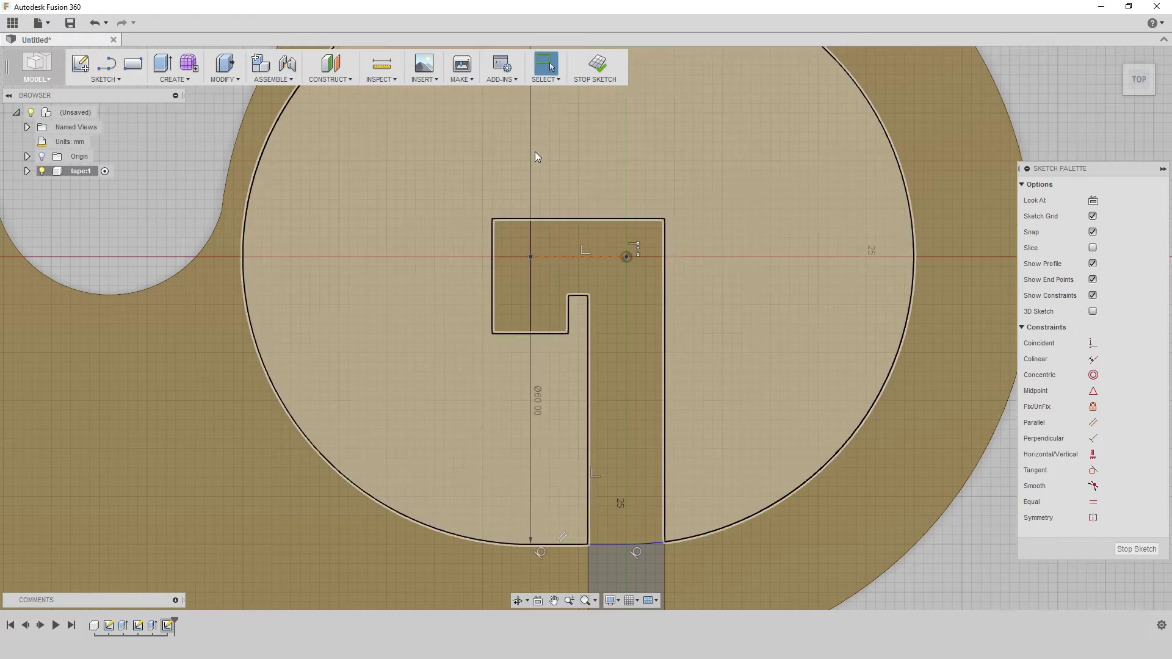
# Add a 60 mm wide center-to-center slot from the first slot's left centre 8 mm down to the midpoint of the hook pocket's lower edge.
pyautogui.scroll(-3, 553, 162)
pyautogui.scroll(-2, 566, 171)
pyautogui.scroll(4, 534, 174)
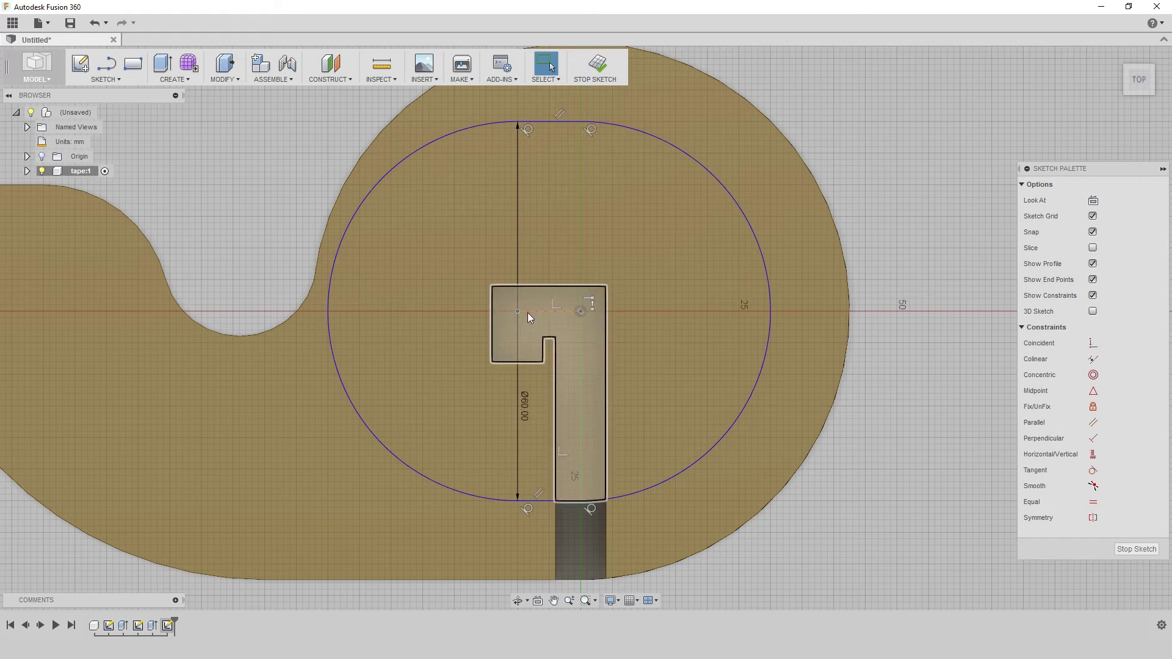
pyautogui.click(105, 80)
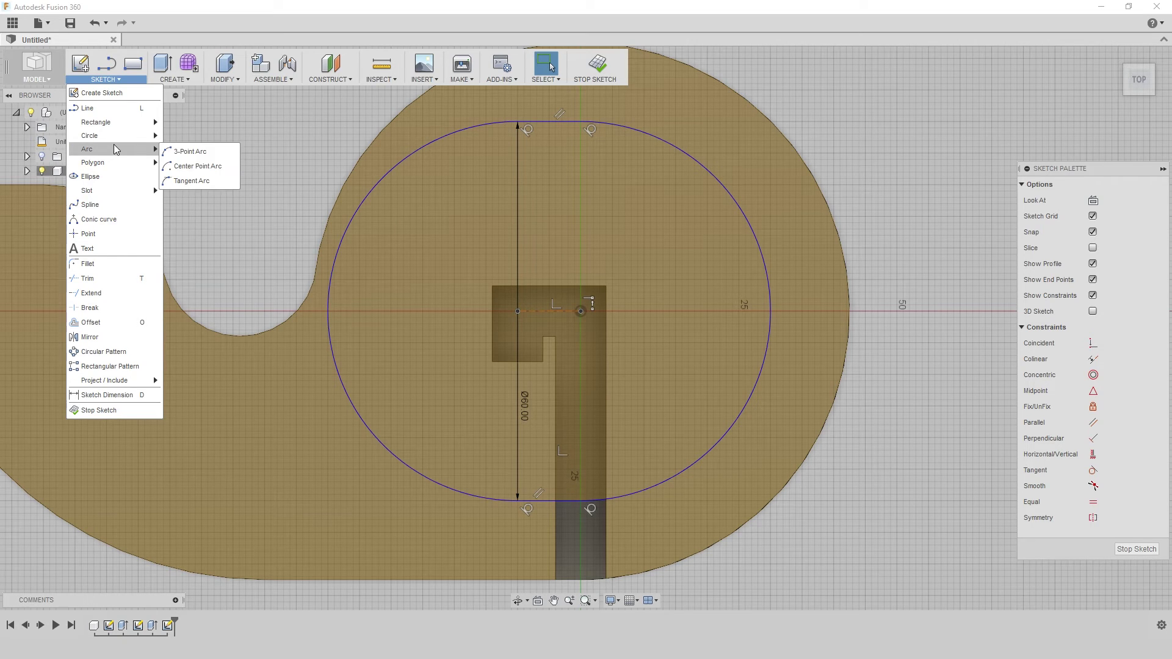
pyautogui.moveTo(116, 194)
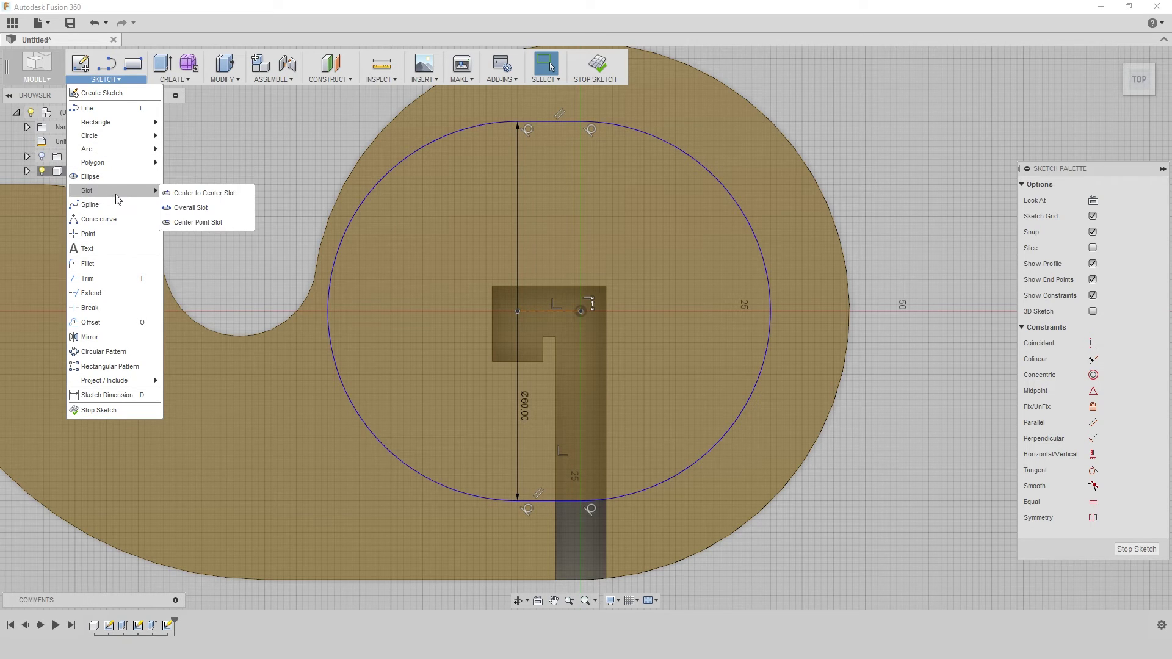
pyautogui.click(215, 199)
pyautogui.click(517, 311)
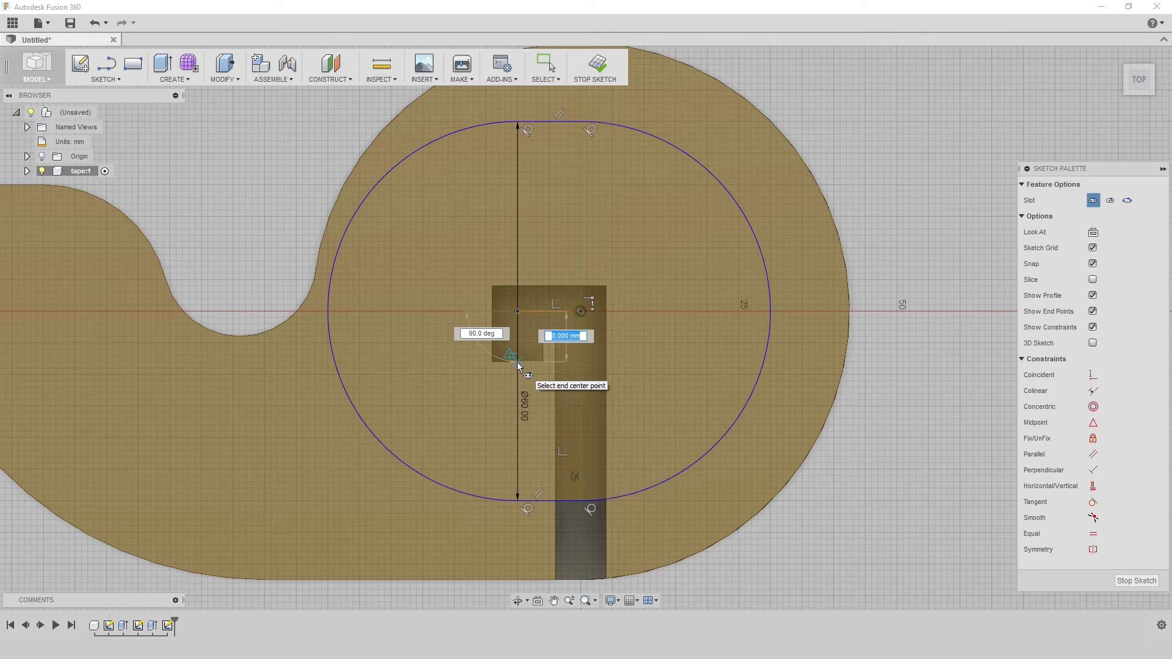
pyautogui.click(517, 361)
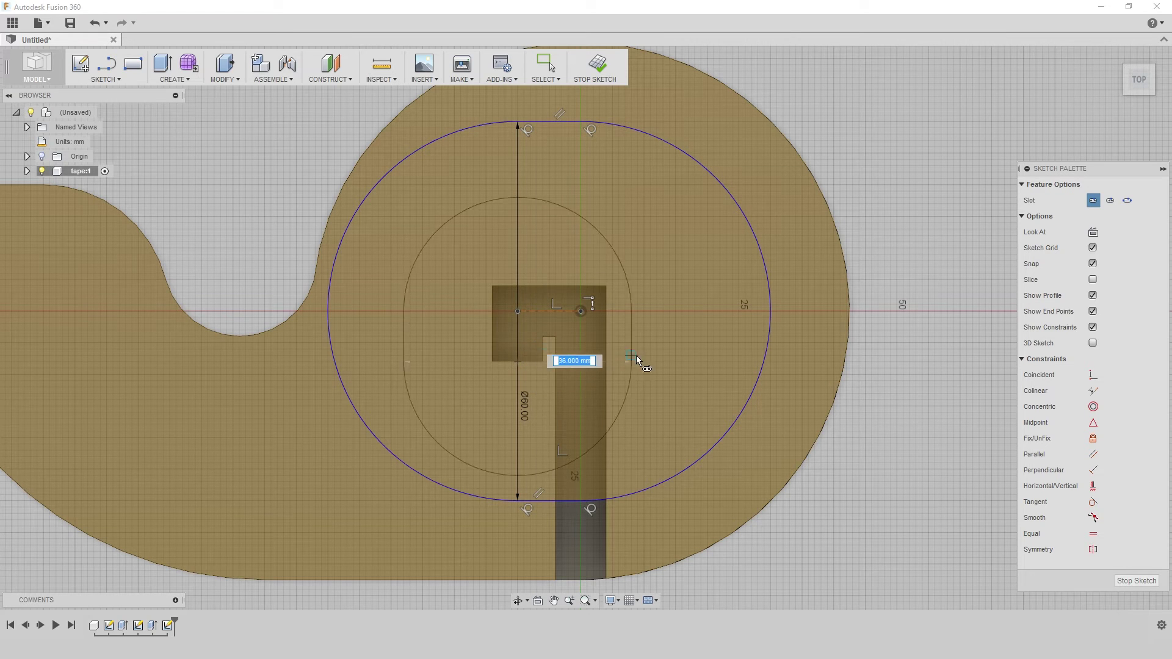
pyautogui.write('6')
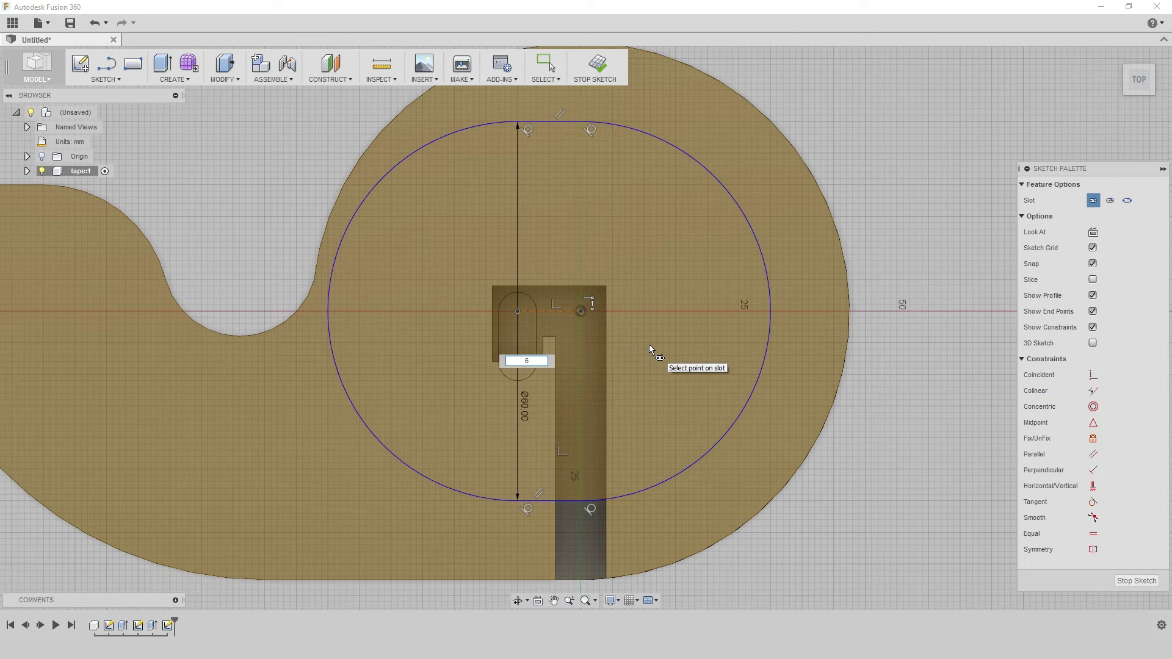
pyautogui.write('0')
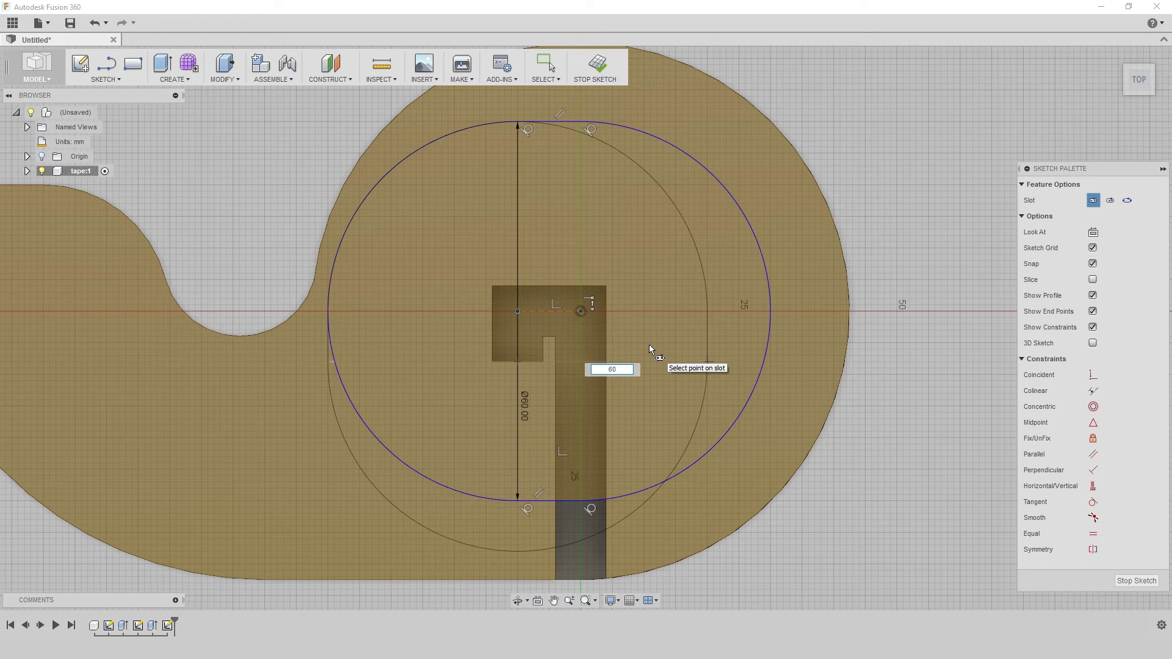
pyautogui.press('Return')
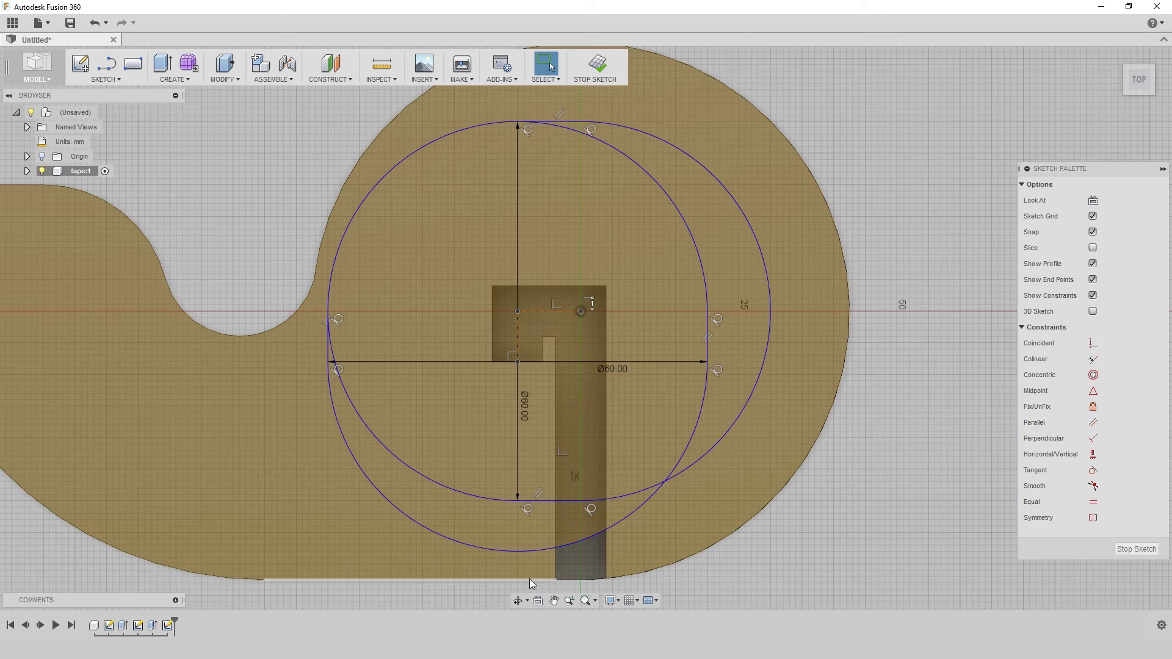
# Draw a vertical line about 36 mm long from the first slot's rightmost point down past the body's rounded edge.
pyautogui.press('l')
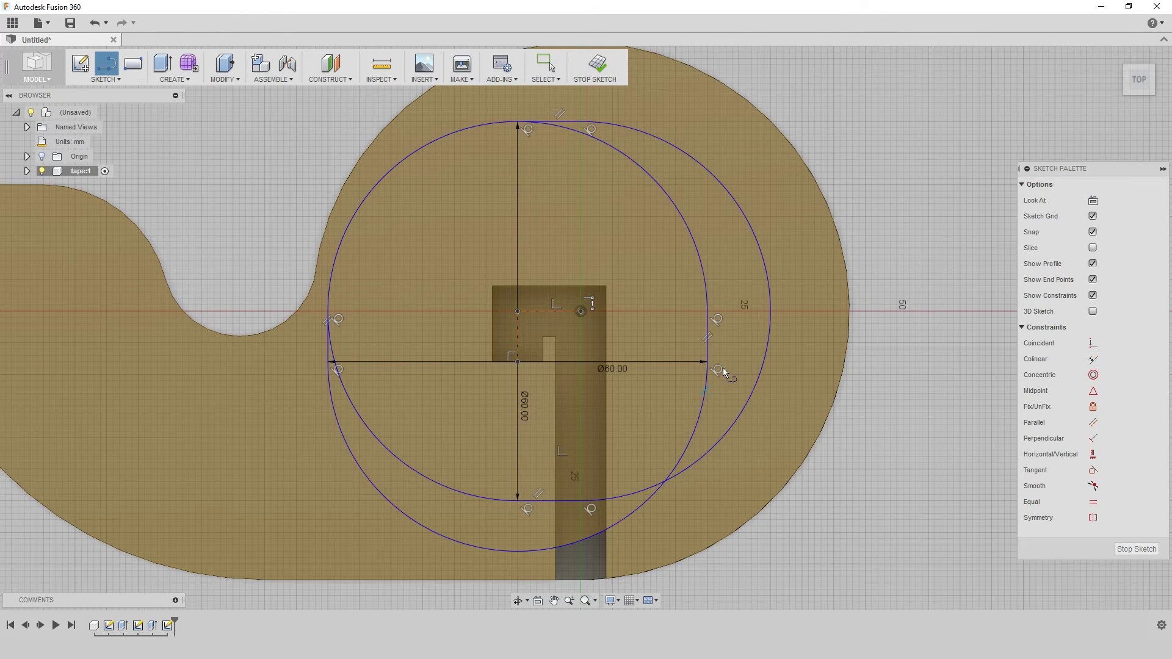
pyautogui.click(770, 311)
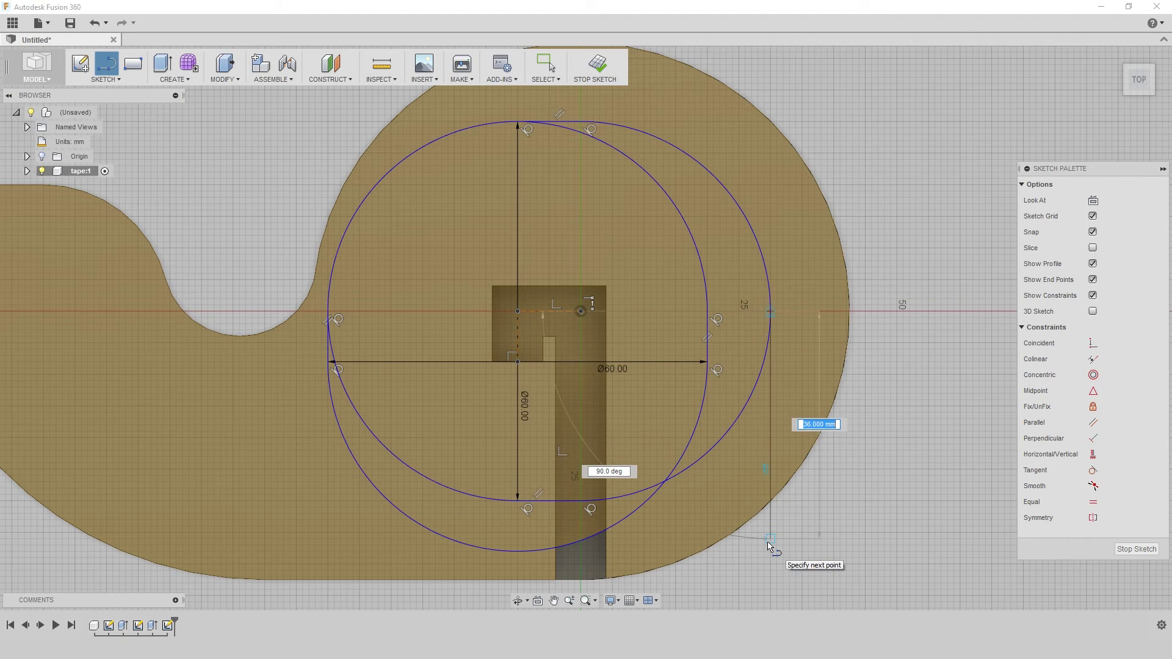
pyautogui.click(770, 539)
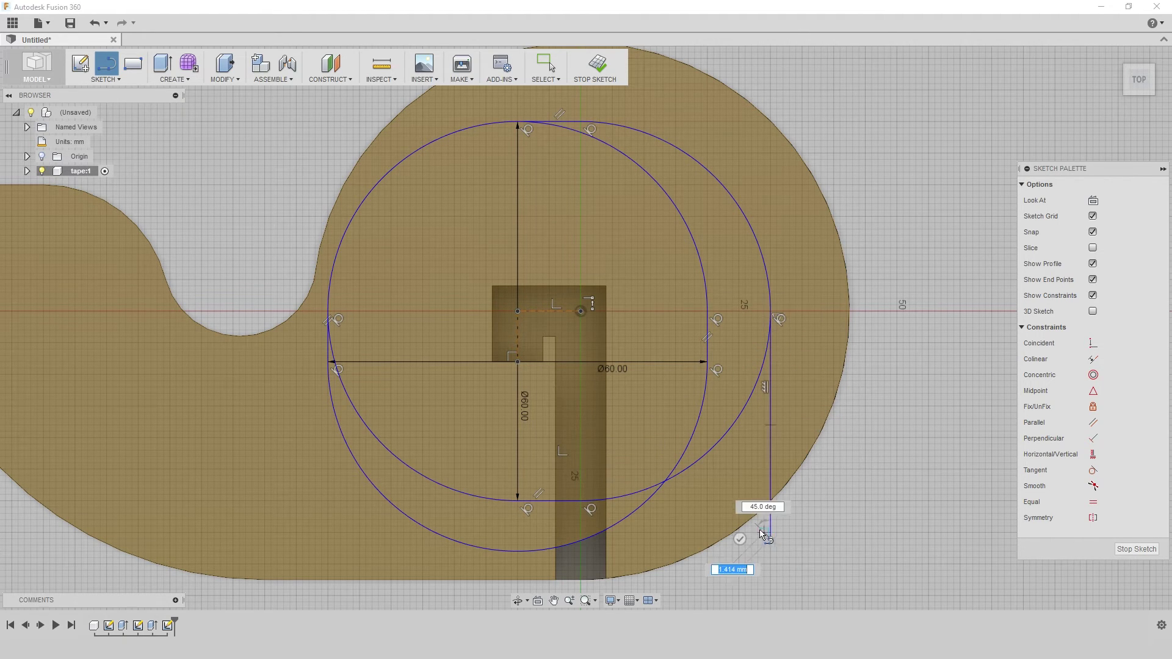
pyautogui.press('Escape')
# Draw a 20 mm horizontal line from the slots' shared centre toward the neck and make it a construction line.
pyautogui.press('l')
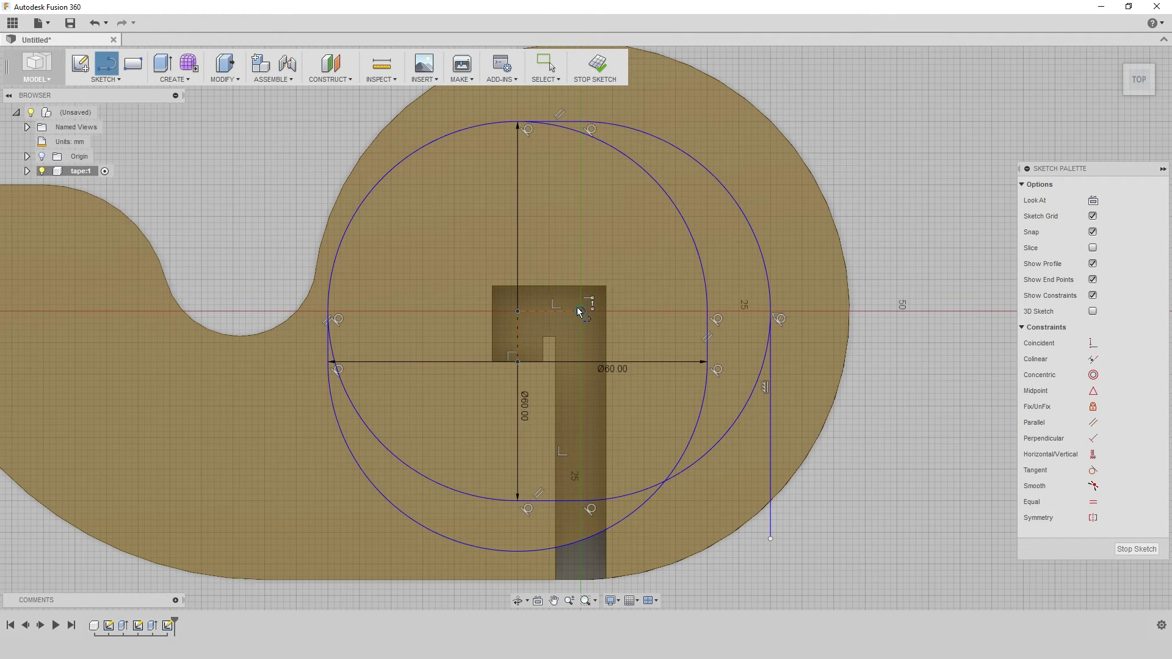
pyautogui.click(580, 311)
pyautogui.write('20')
pyautogui.press('Return')
pyautogui.press('Escape')
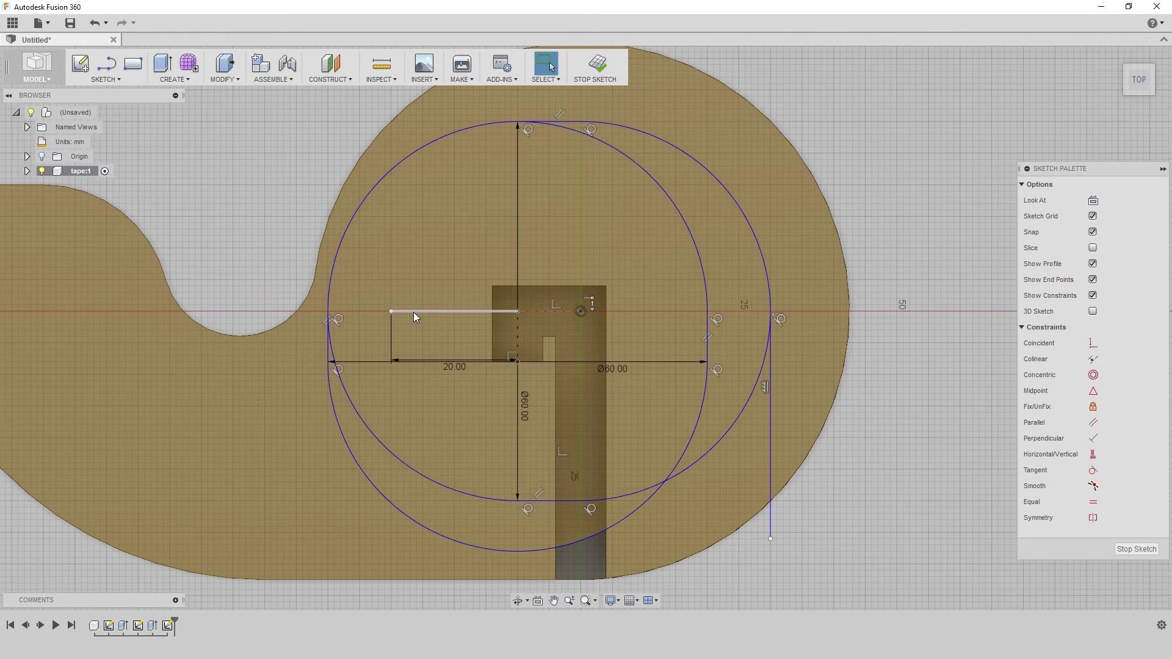
pyautogui.click(413, 312)
pyautogui.press('x')
# Draw a vertical line from the construction line's outer end down to the body's straight lower edge.
pyautogui.press('l')
pyautogui.click(391, 311)
pyautogui.click(391, 579)
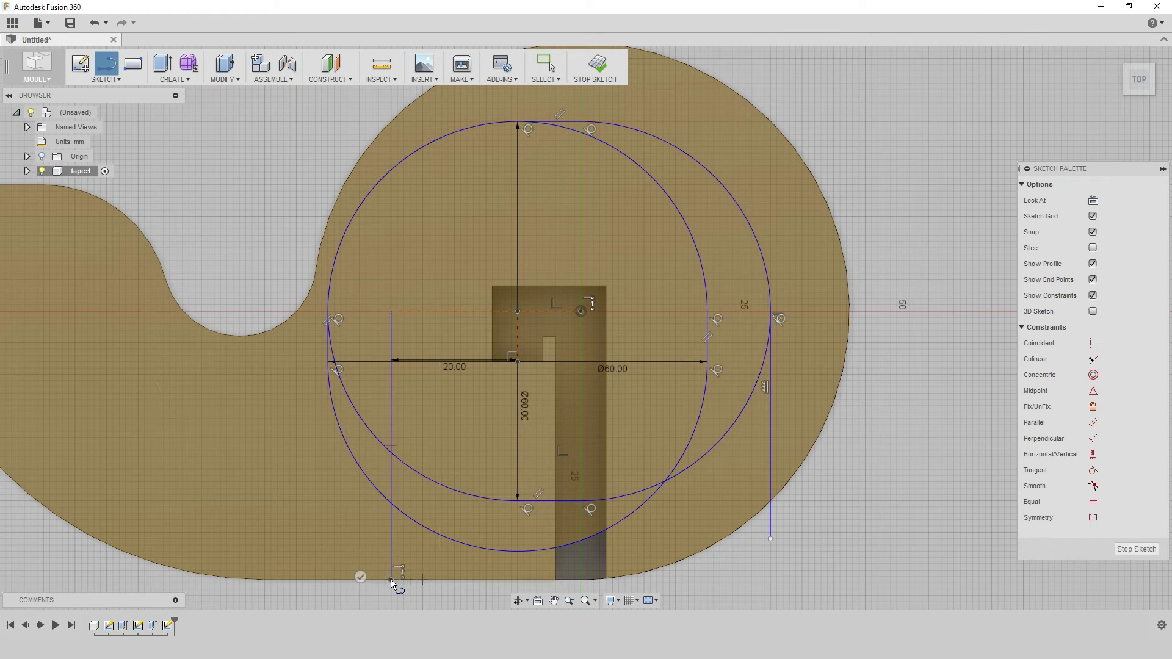
pyautogui.press('Escape')
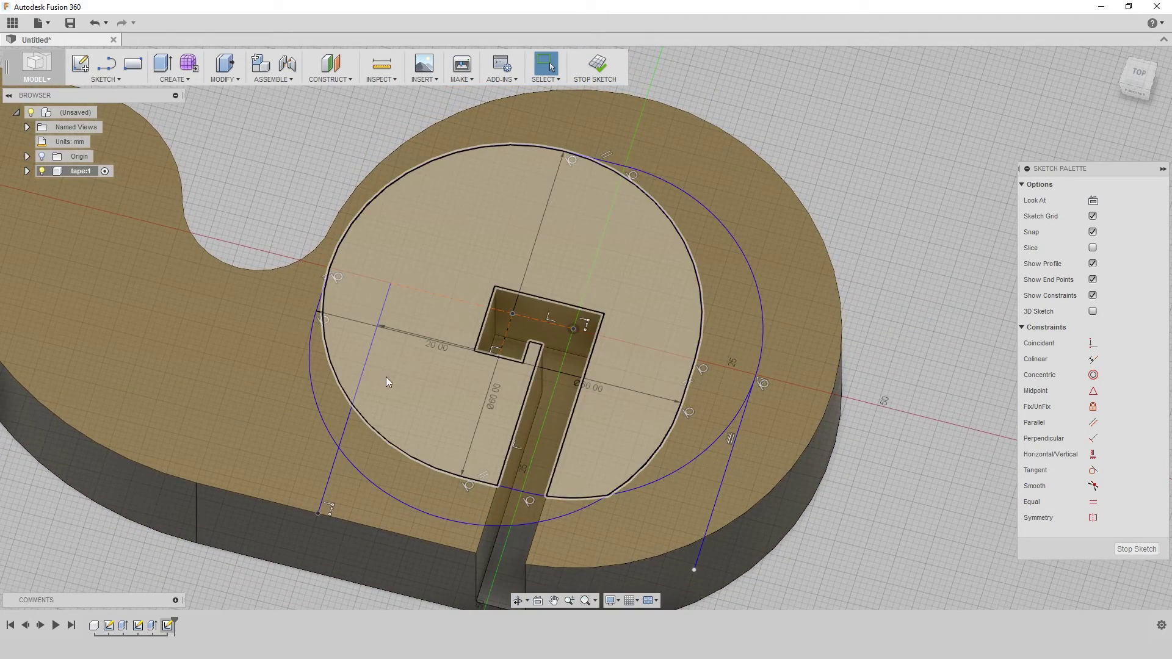
# Delete the vertical line at the construction line's outer end after trying to select the recess regions.
pyautogui.click(446, 247)
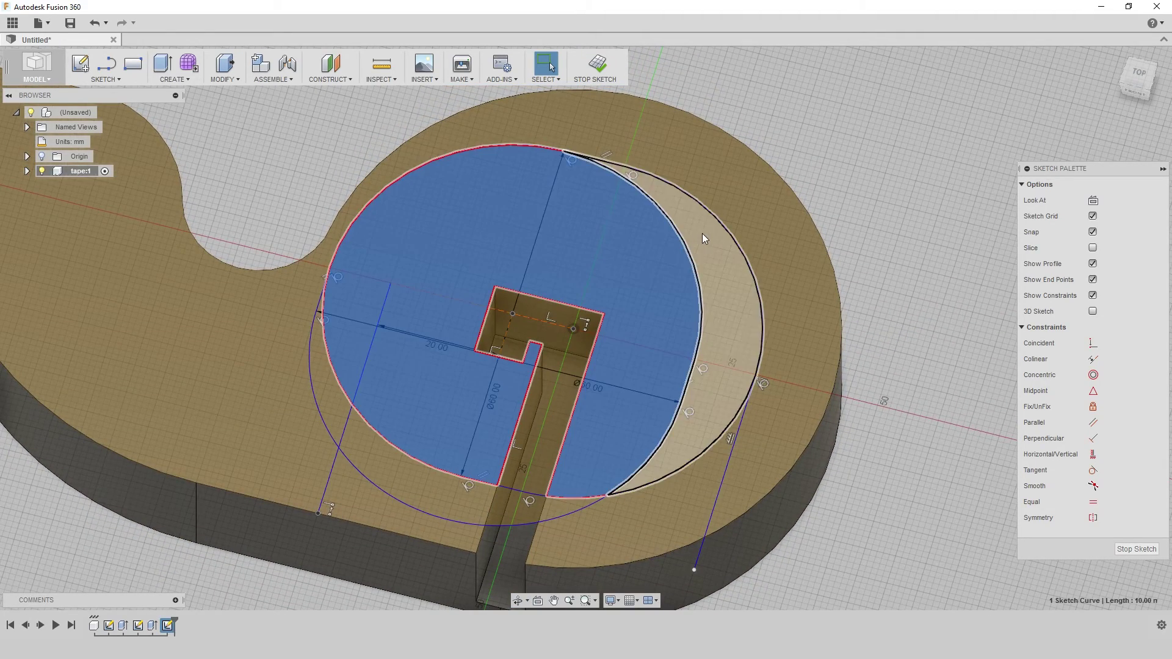
pyautogui.keyDown('shift'); pyautogui.click(692, 299); pyautogui.keyUp('shift')
pyautogui.keyDown('shift'); pyautogui.click(653, 515); pyautogui.keyUp('shift')
pyautogui.keyDown('shift'); pyautogui.click(428, 492); pyautogui.keyUp('shift')
pyautogui.keyDown('shift'); pyautogui.click(374, 514); pyautogui.keyUp('shift')
pyautogui.keyDown('shift'); pyautogui.click(357, 506); pyautogui.keyUp('shift')
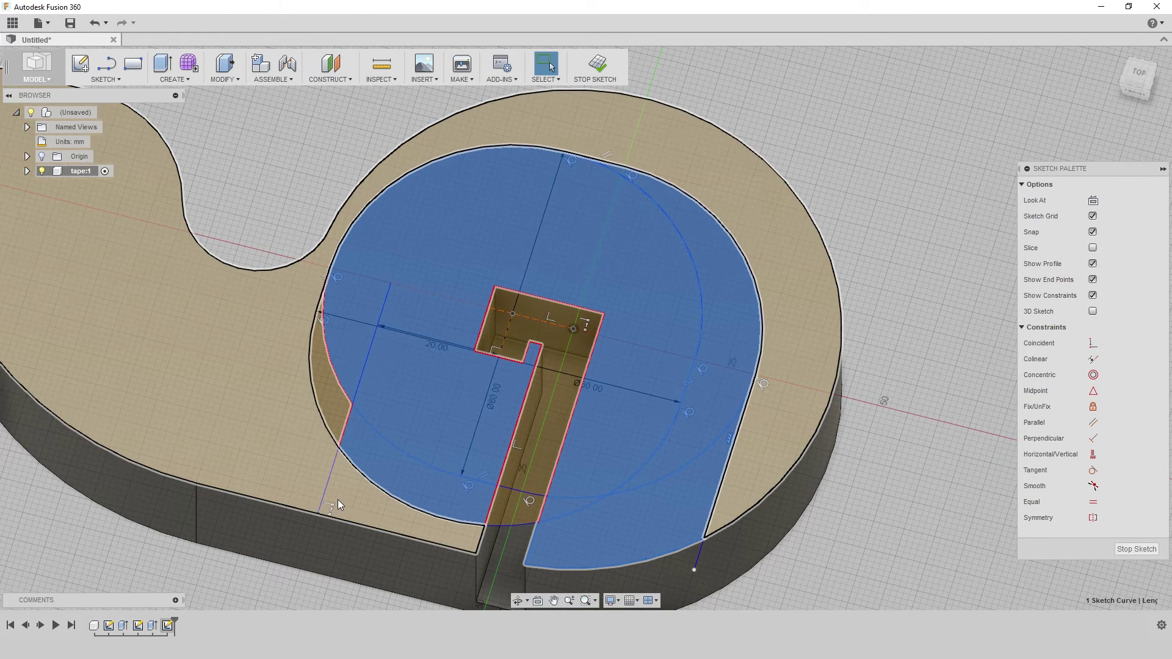
pyautogui.click(325, 489)
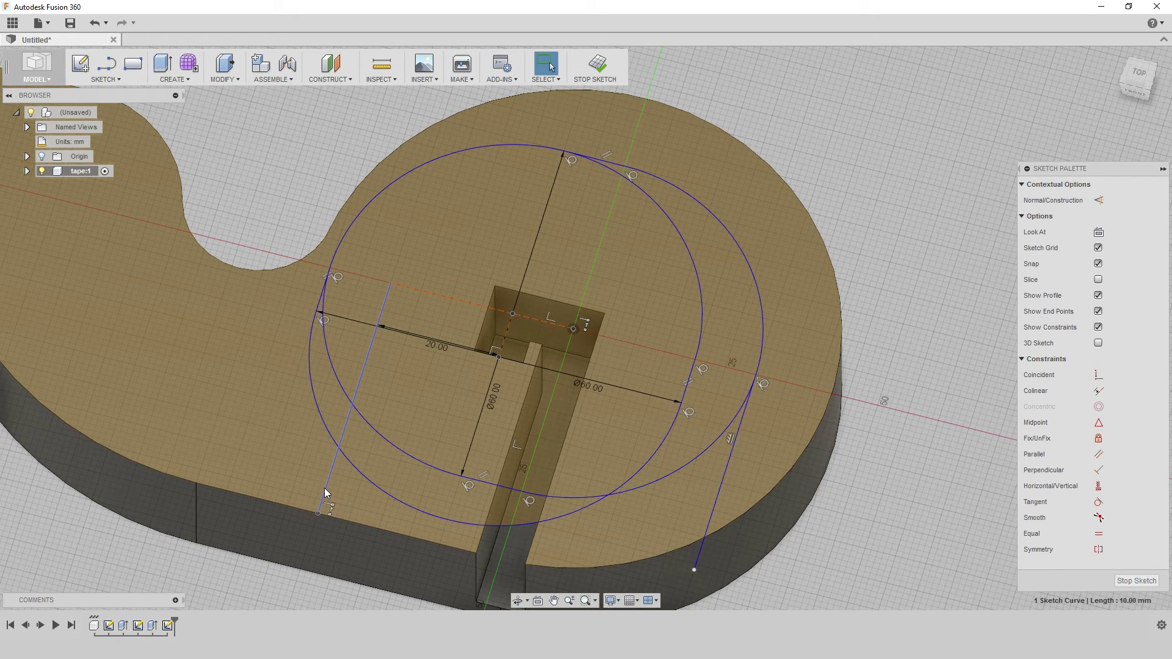
pyautogui.press('Delete')
# Redraw the vertical line from the outer end of the 20 mm construction line to the body's straight lower edge.
pyautogui.press('l')
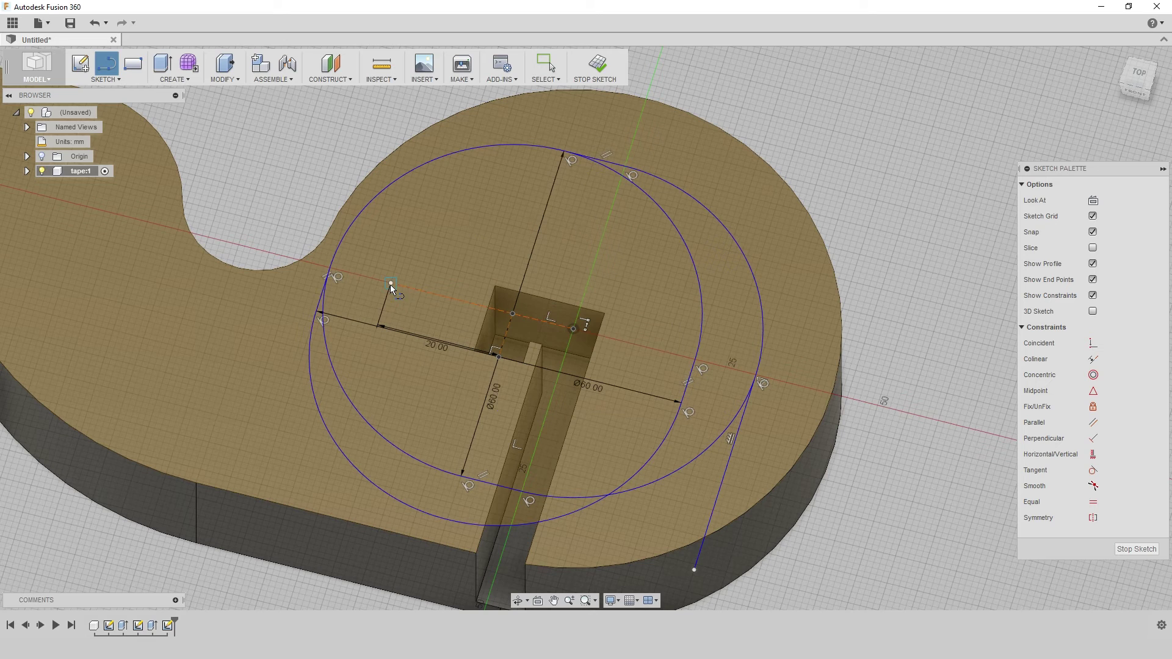
pyautogui.click(391, 284)
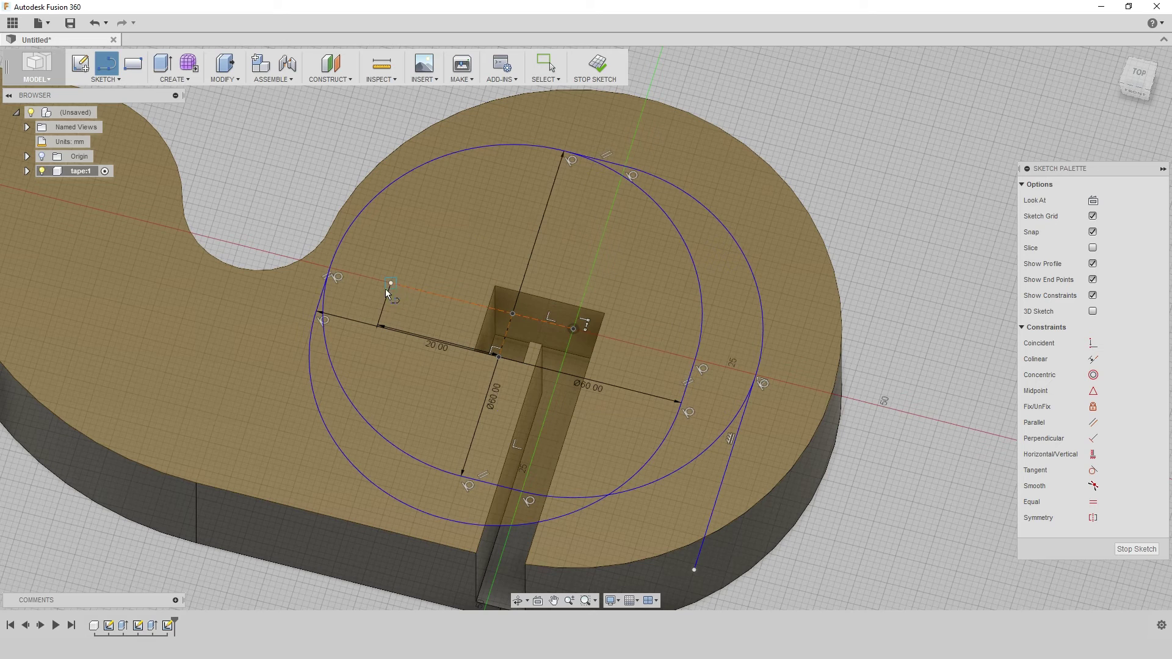
pyautogui.click(316, 515)
pyautogui.press('Escape')
# Extrude the seven regions inside the slots and between the two vertical lines down into the body as a cut, shallower than the hook slot.
pyautogui.click(363, 504)
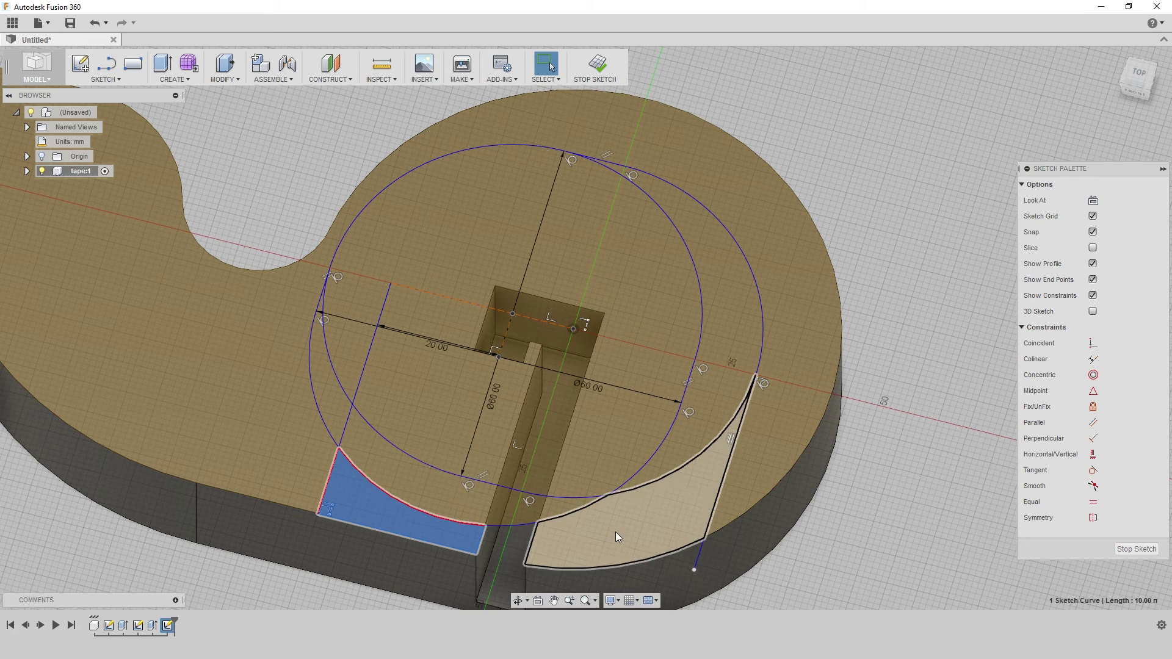
pyautogui.keyDown('ctrl'); pyautogui.click(637, 497); pyautogui.keyUp('ctrl')
pyautogui.keyDown('ctrl'); pyautogui.click(683, 448); pyautogui.keyUp('ctrl')
pyautogui.keyDown('ctrl'); pyautogui.click(638, 265); pyautogui.keyUp('ctrl')
pyautogui.keyDown('ctrl'); pyautogui.click(330, 401); pyautogui.keyUp('ctrl')
pyautogui.keyDown('ctrl'); pyautogui.click(401, 475); pyautogui.keyUp('ctrl')
pyautogui.keyDown('ctrl'); pyautogui.click(565, 508); pyautogui.keyUp('ctrl')
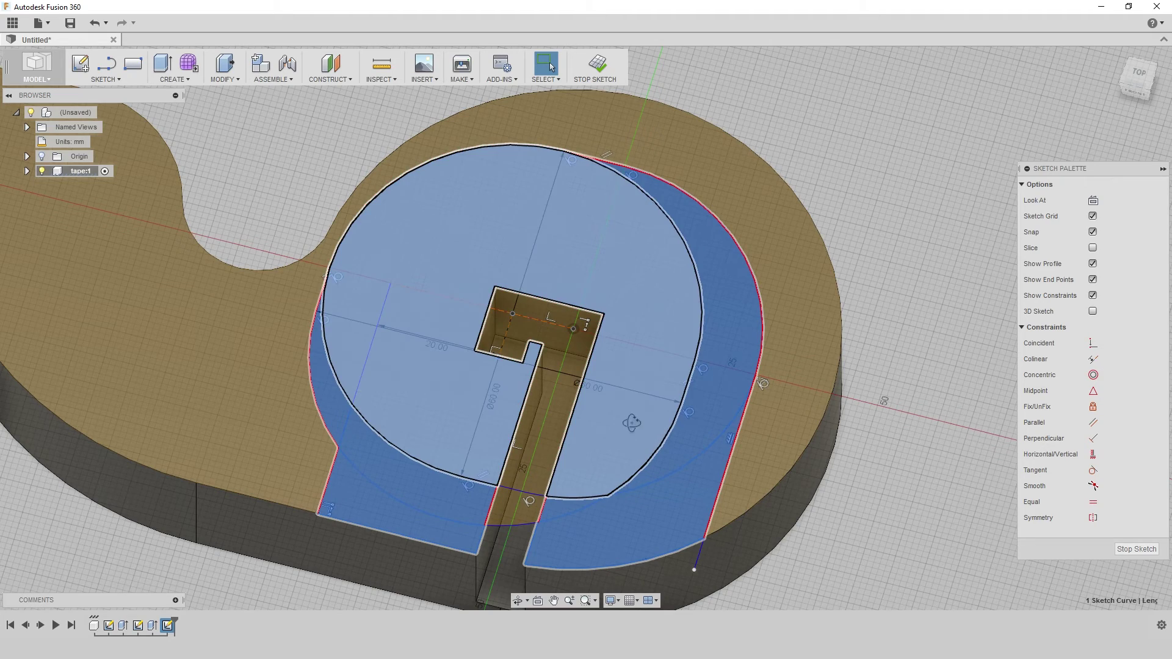
pyautogui.press('e')
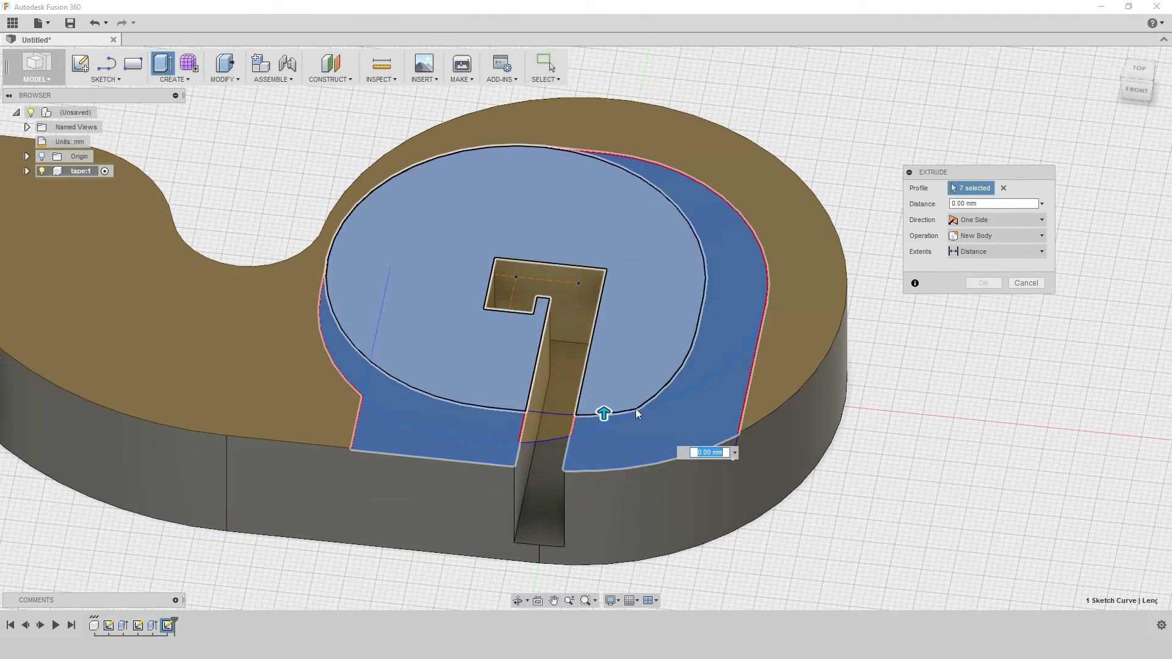
pyautogui.moveTo(604, 414); pyautogui.dragTo(608, 463)
pyautogui.press('Return')
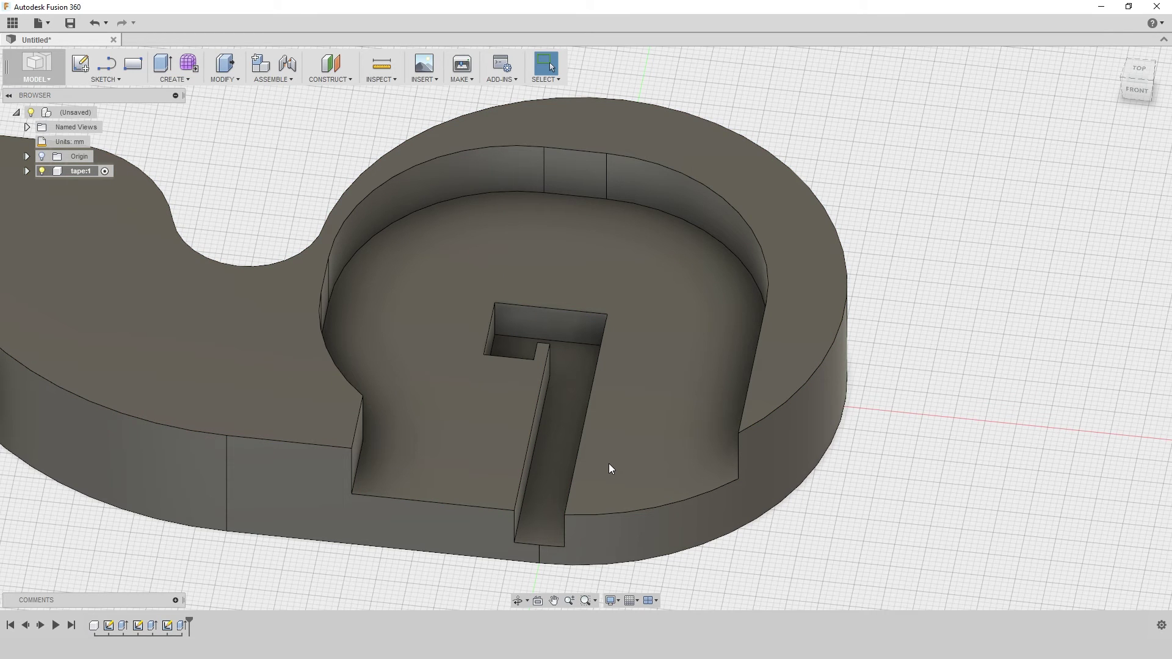
# Sketch two short lines, each about 3 mm long, across the thin wall between the curved notch and the roll recess on the body's upper face.
pyautogui.moveTo(646, 301)
pyautogui.keyDown('shift'); pyautogui.mouseDown(button='middle')
pyautogui.moveTo(642, 342)
pyautogui.moveTo(675, 359)
pyautogui.mouseUp(button='middle'); pyautogui.keyUp('shift')
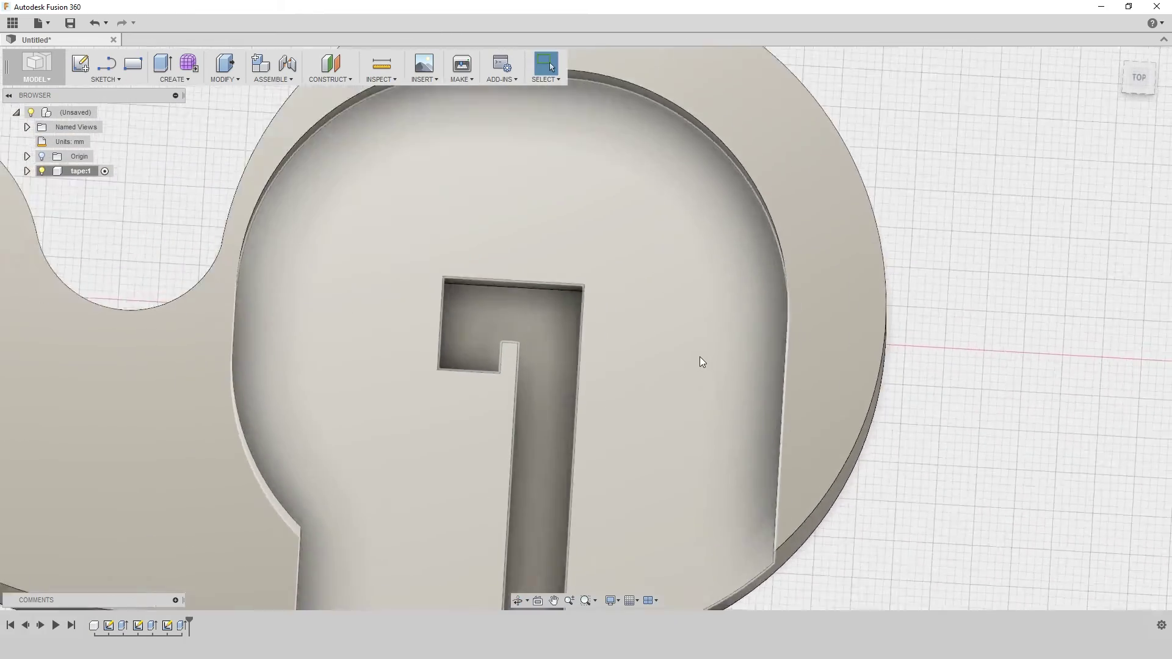
pyautogui.scroll(-3, 699, 357)
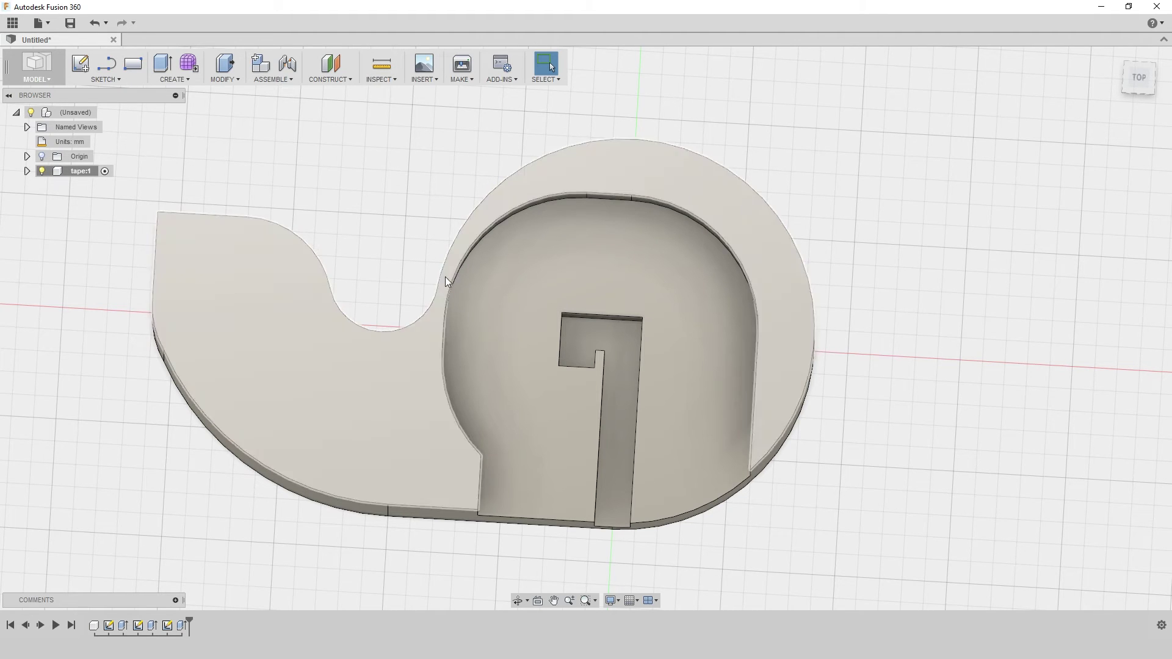
pyautogui.keyDown('shift'); pyautogui.moveTo(453, 254); pyautogui.dragTo(411, 339, button='middle'); pyautogui.keyUp('shift')
pyautogui.click(409, 337)
pyautogui.press('l')
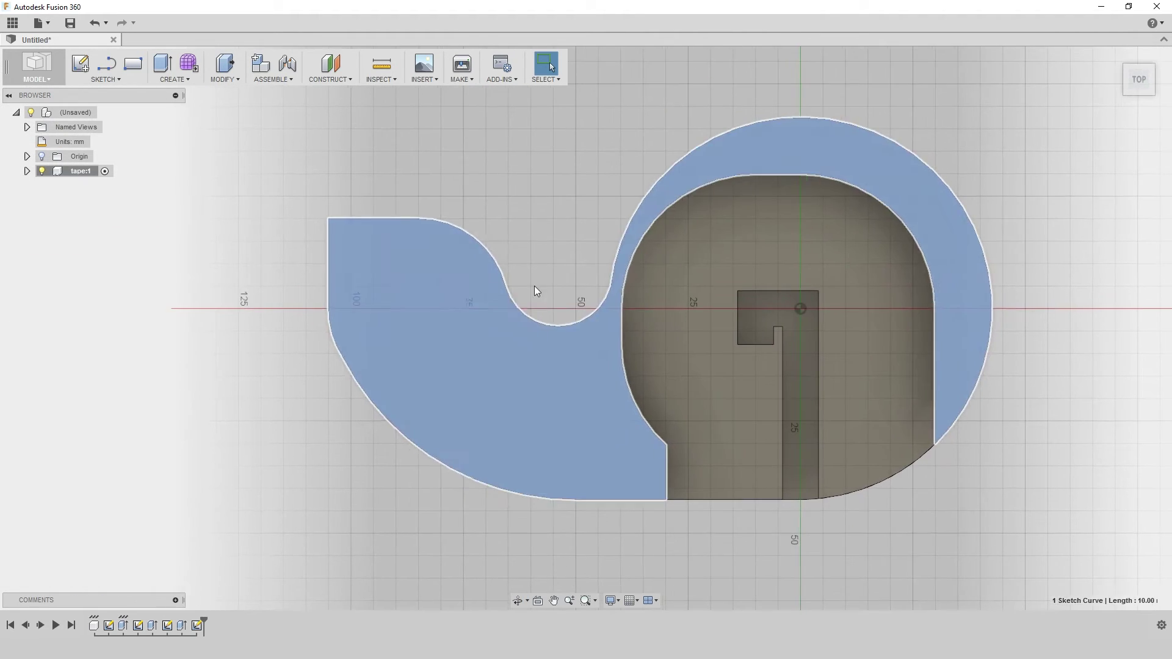
pyautogui.scroll(2, 675, 262)
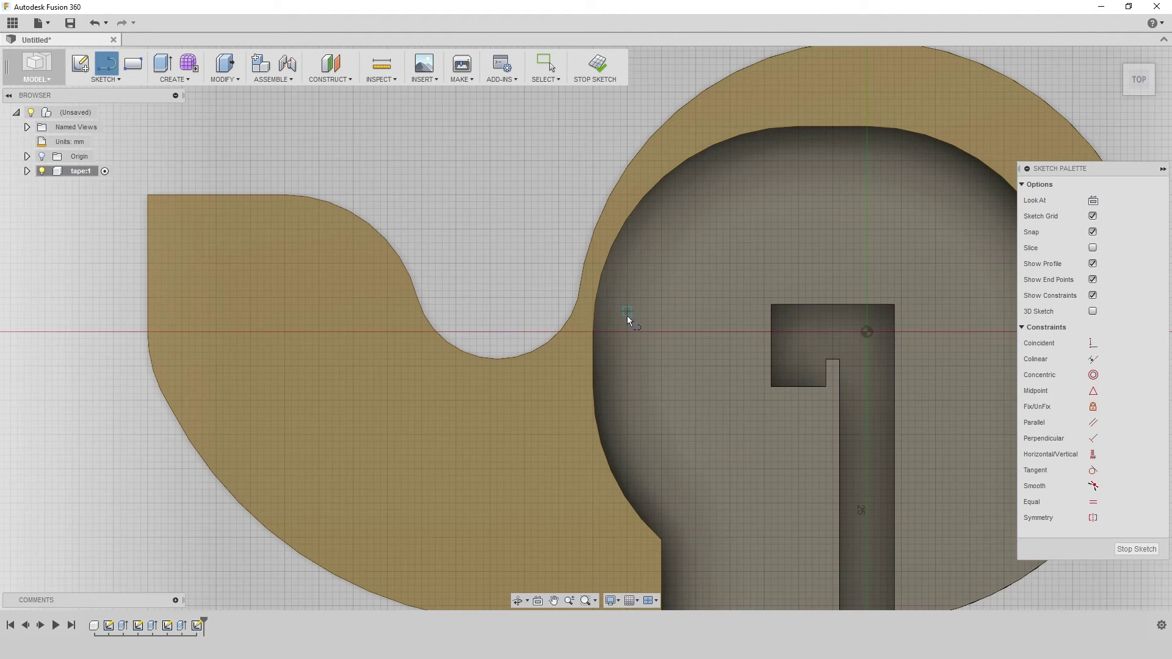
pyautogui.click(573, 310)
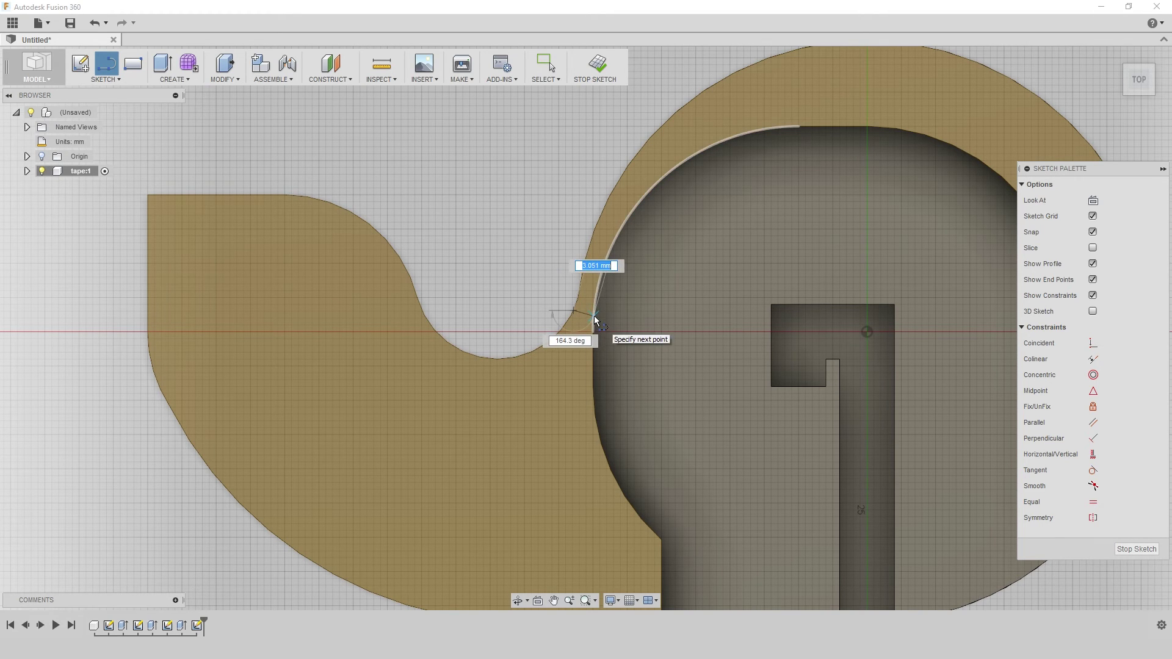
pyautogui.doubleClick(593, 315)
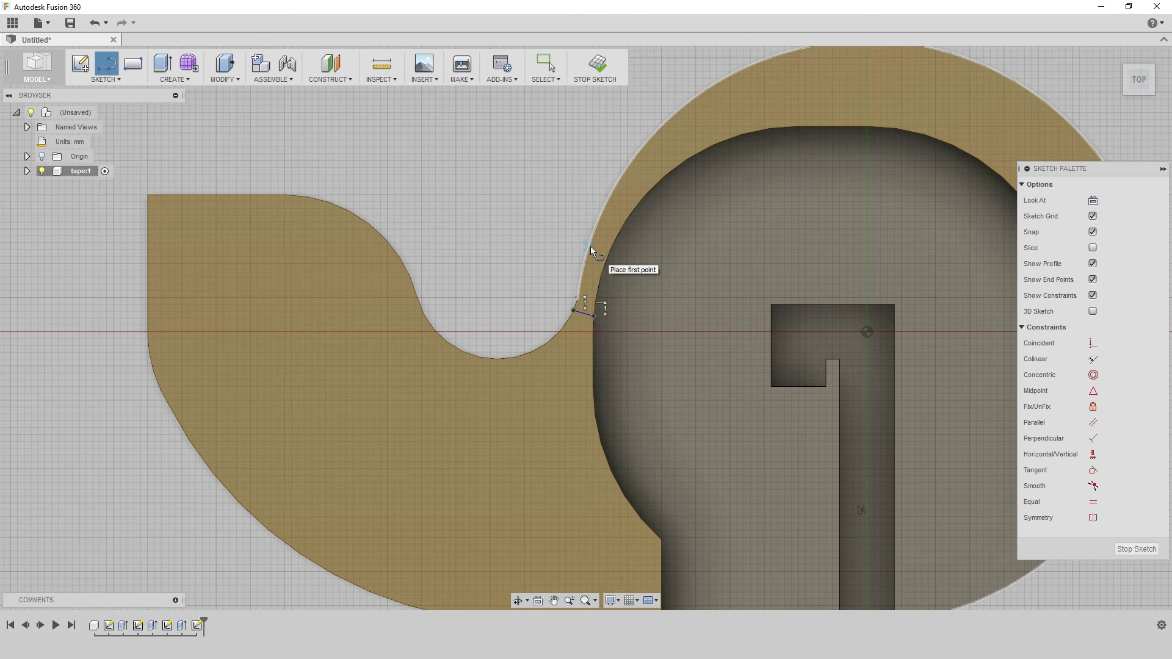
pyautogui.click(590, 246)
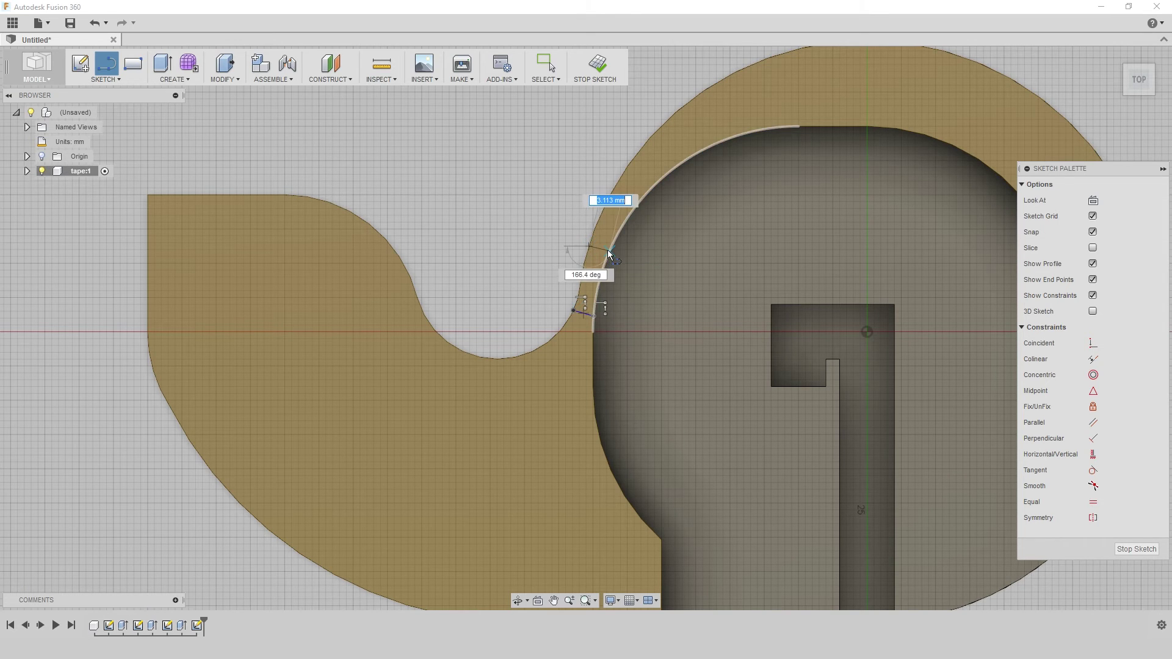
pyautogui.doubleClick(609, 252)
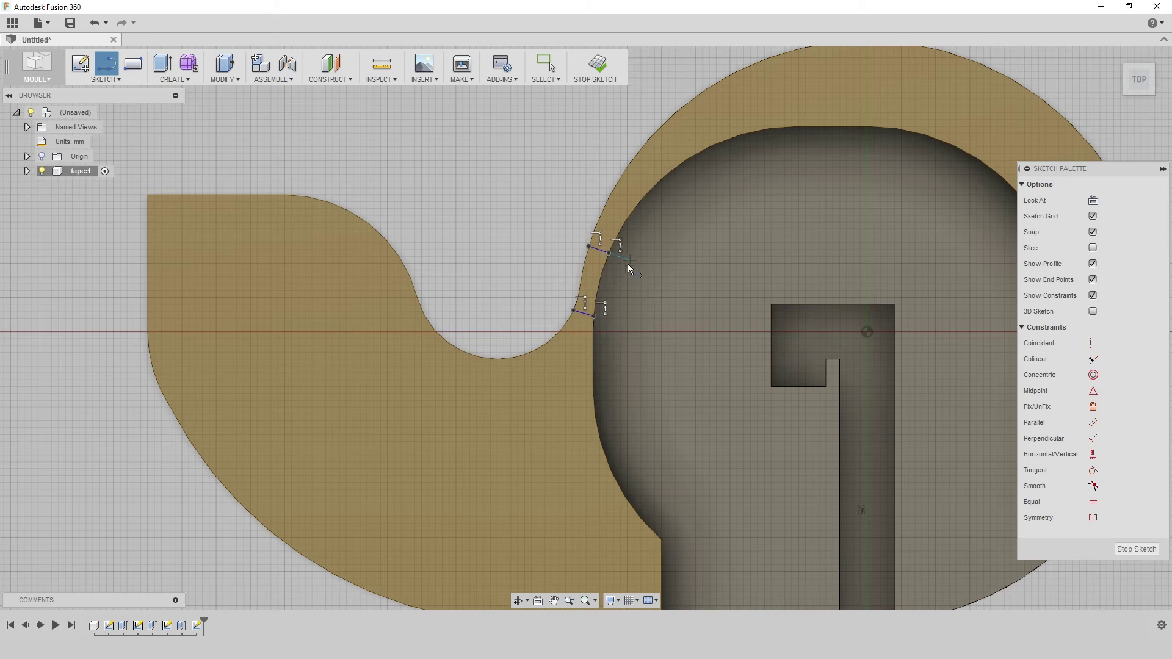
pyautogui.press('Escape')
# Extrude the wall section between the two short lines 10 mm down as a cut, opening a gap into the roll recess.
pyautogui.click(591, 273)
pyautogui.press('e')
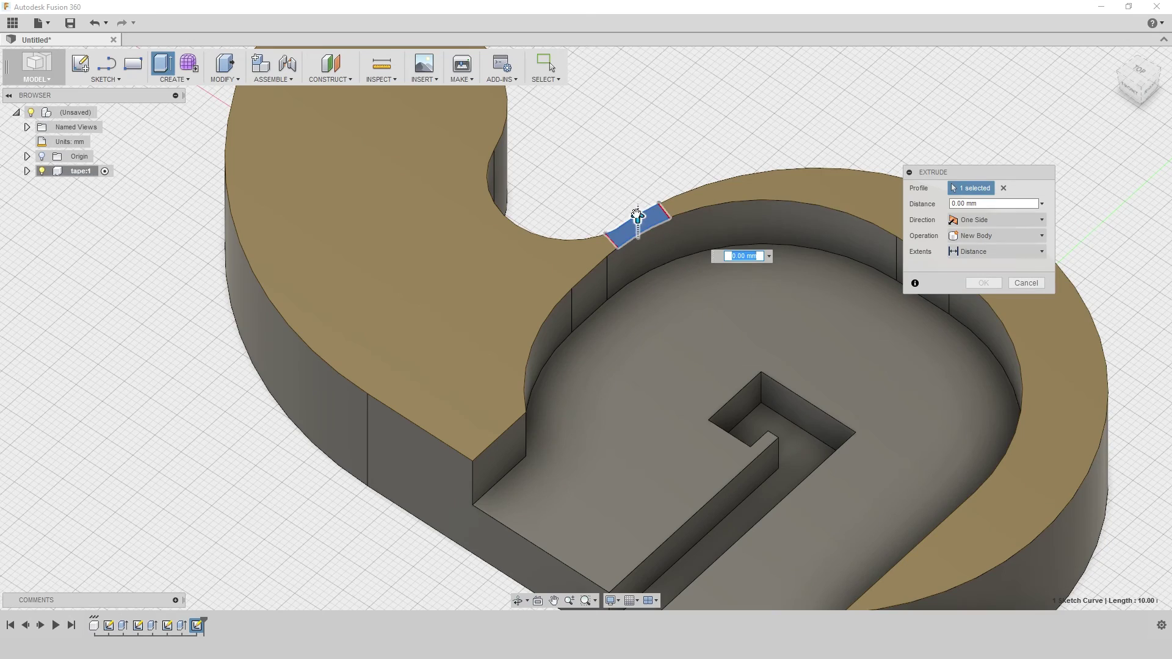
pyautogui.moveTo(636, 215); pyautogui.dragTo(639, 264)
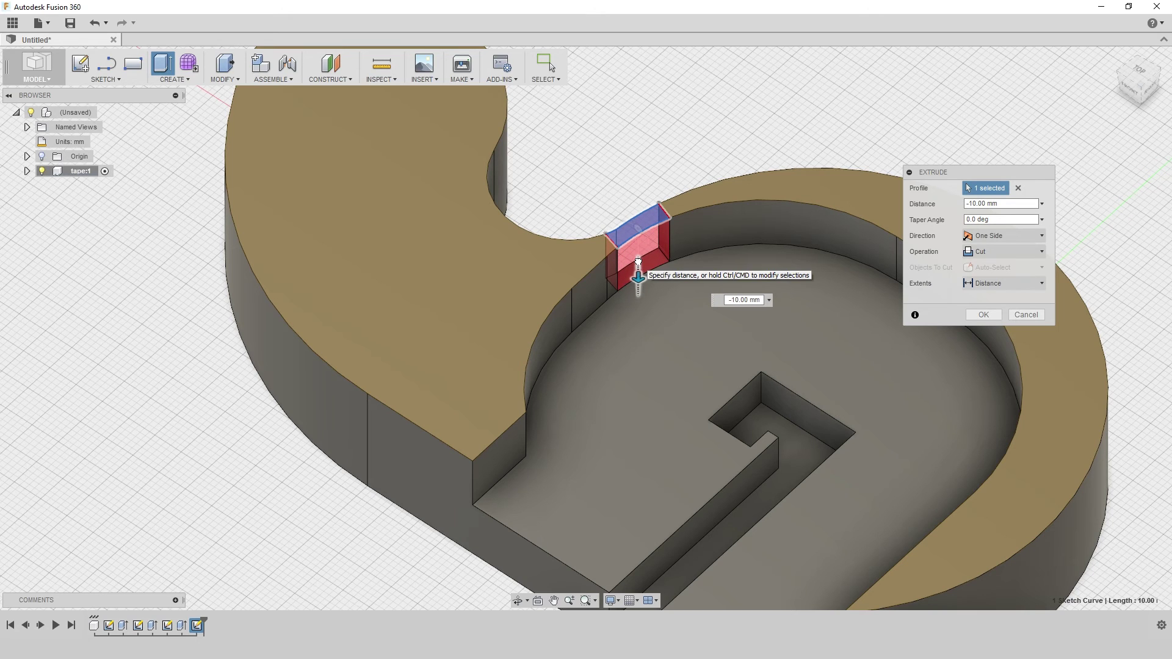
pyautogui.press('Return')
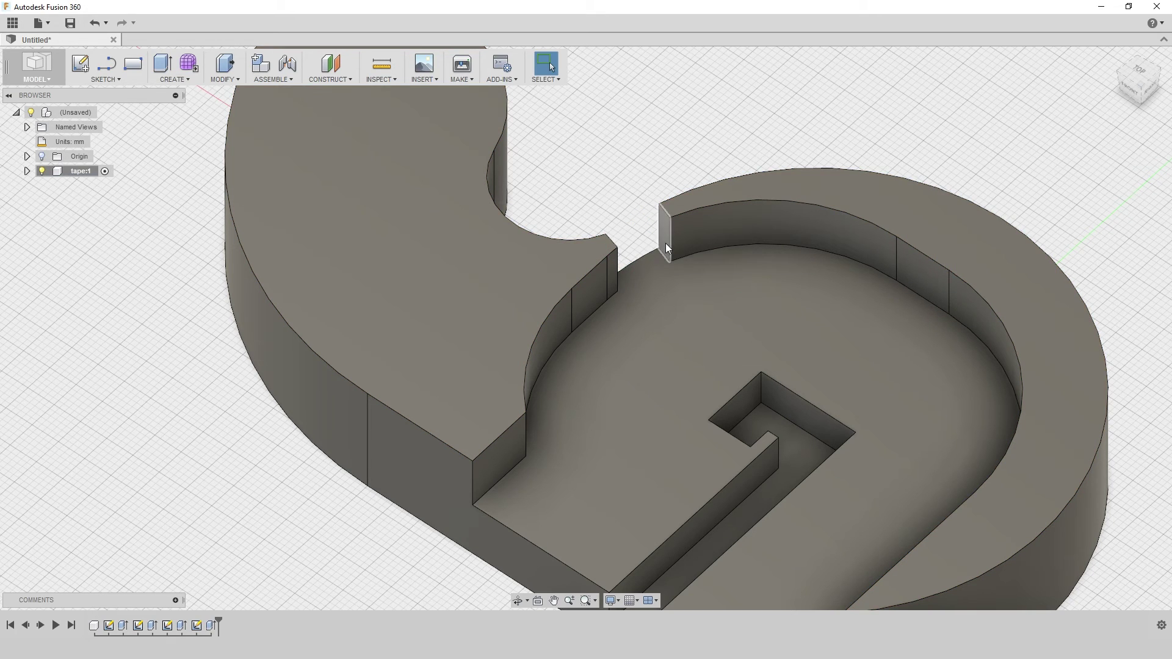
# Fillet the two inner vertical edges of the wall gap with a small constant radius.
pyautogui.click(668, 241)
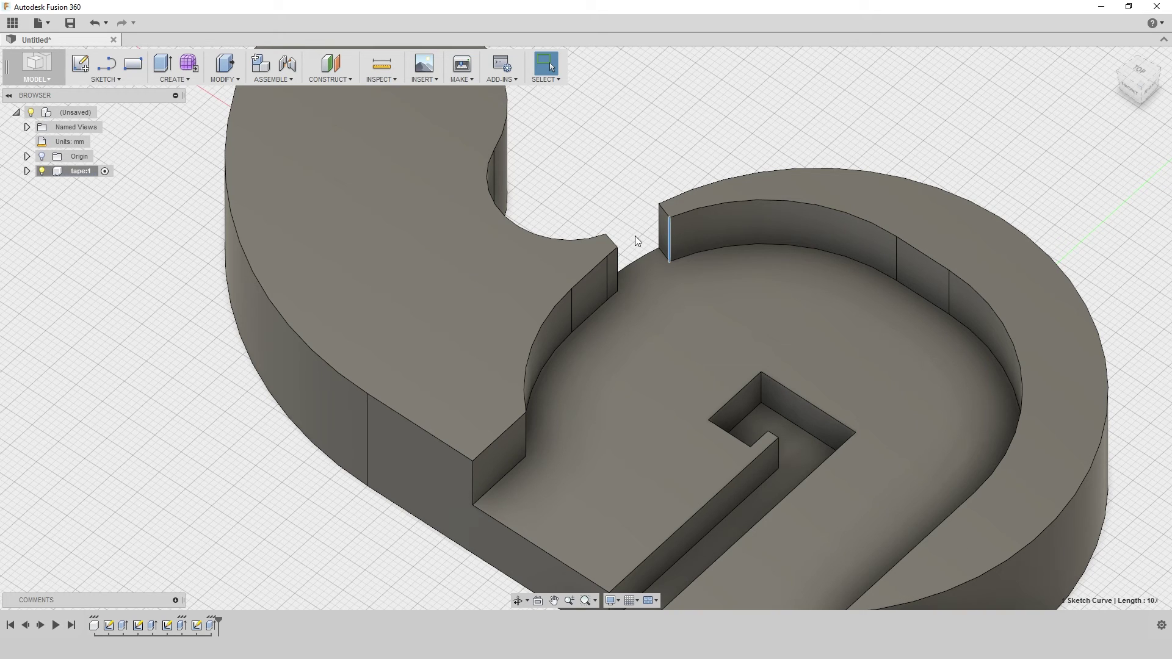
pyautogui.click(617, 267)
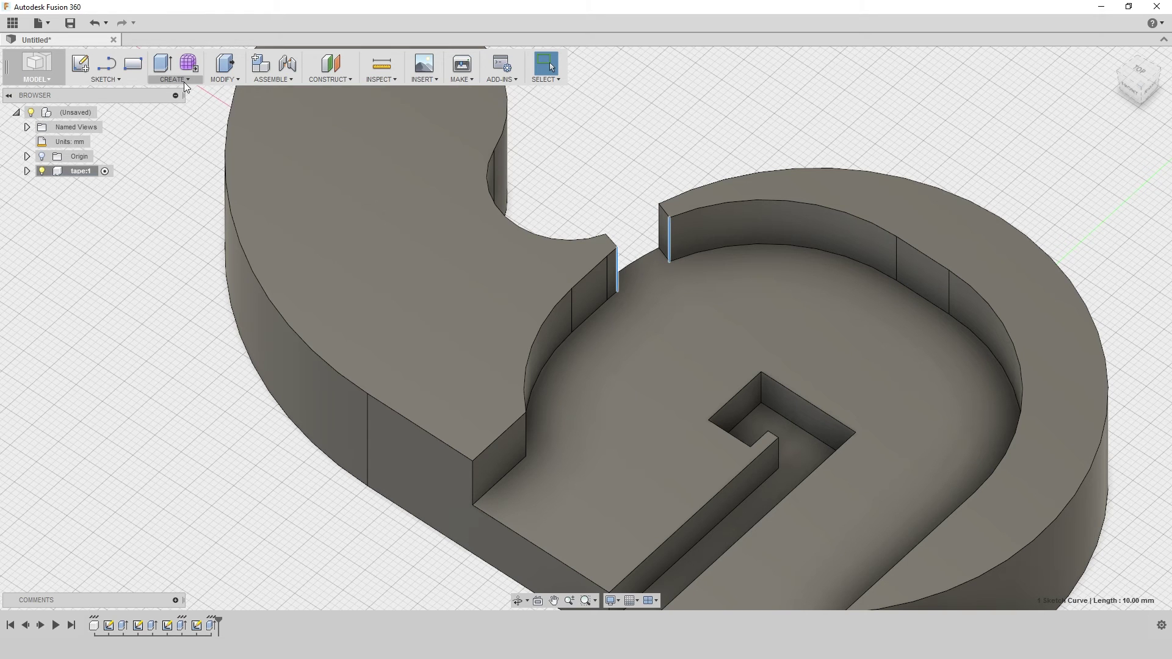
pyautogui.click(184, 80)
pyautogui.click(223, 81)
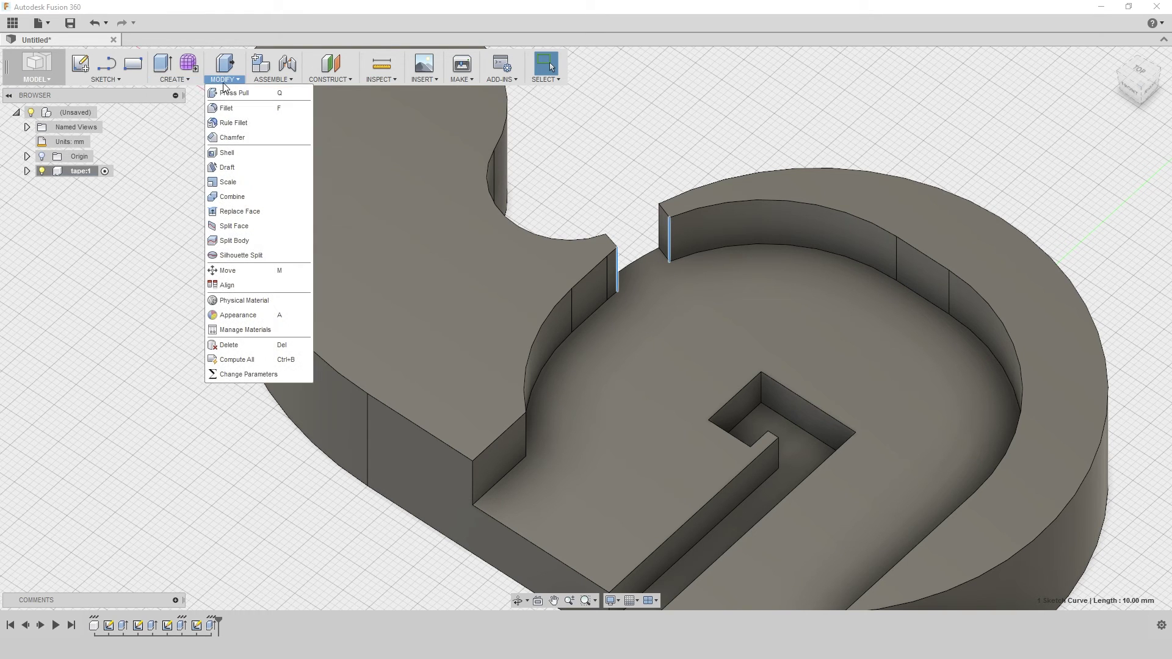
pyautogui.click(249, 109)
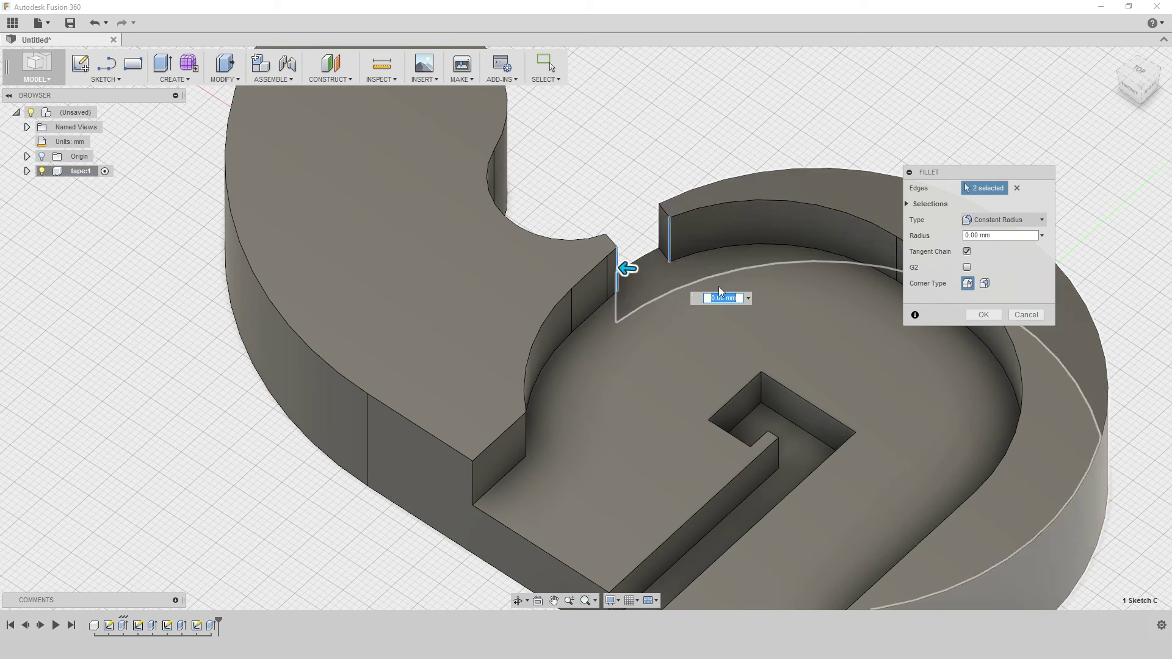
pyautogui.moveTo(627, 268); pyautogui.dragTo(622, 268)
pyautogui.press('Return')
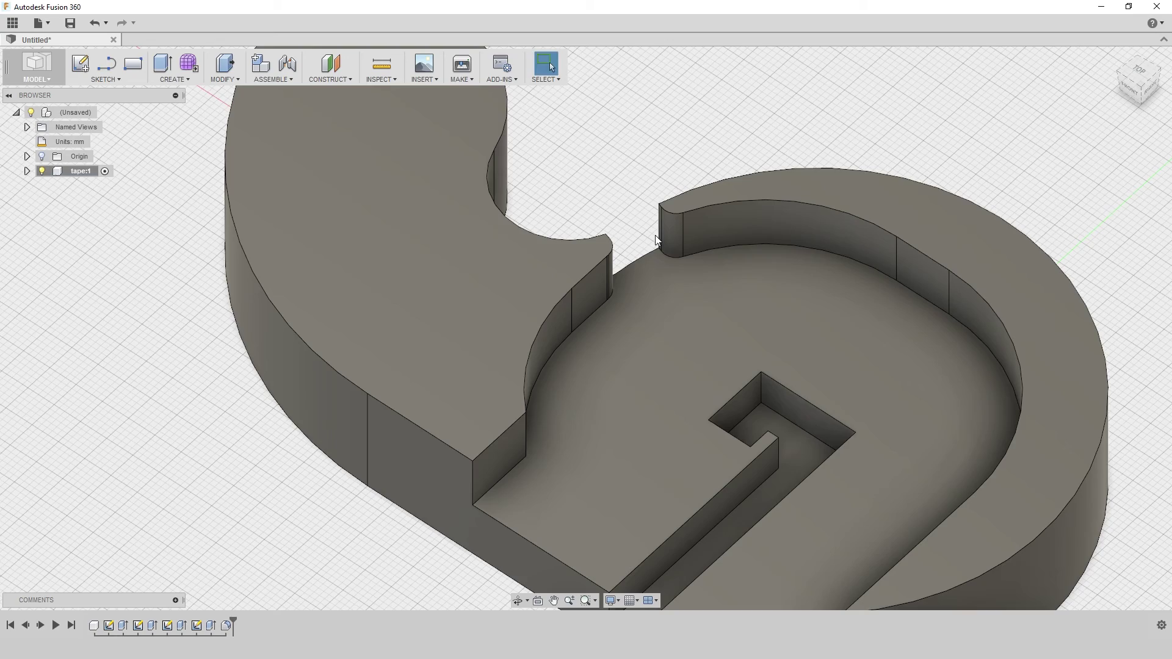
# Start a sketch on the flat rectangular face at the dispenser's tip and draw a 10 mm line from its outer corner to the edge's midpoint.
pyautogui.keyDown('shift'); pyautogui.moveTo(658, 214); pyautogui.dragTo(700, 263, button='middle'); pyautogui.keyUp('shift')
pyautogui.scroll(-4, 701, 264)
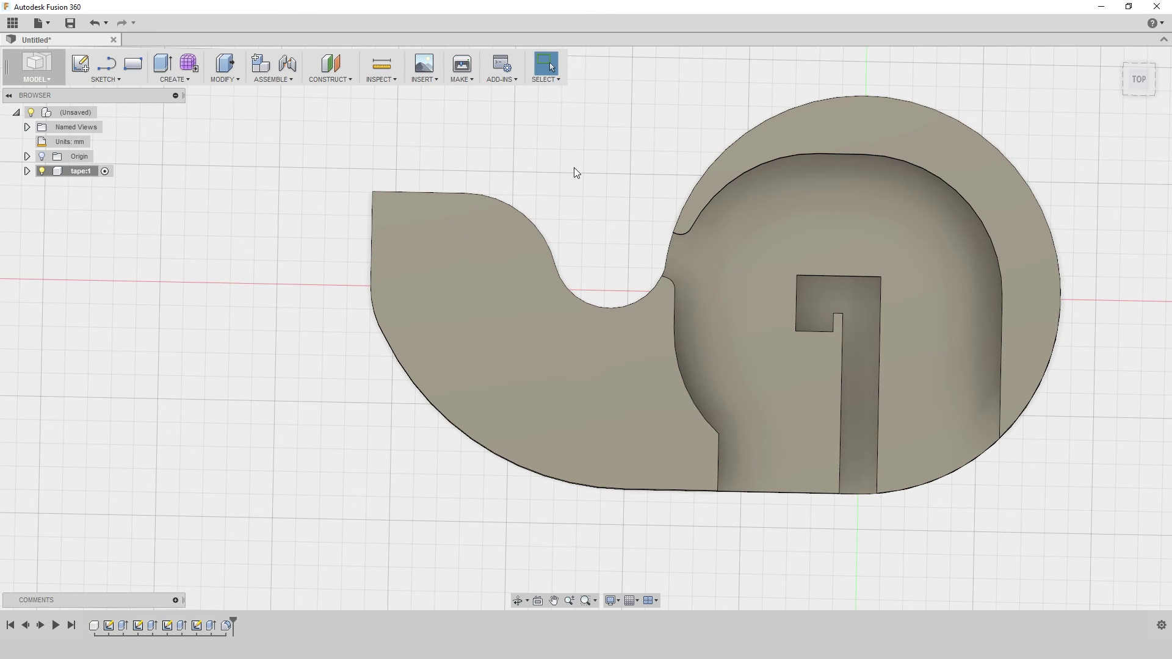
pyautogui.keyDown('shift'); pyautogui.moveTo(573, 169); pyautogui.dragTo(478, 238, button='middle'); pyautogui.keyUp('shift')
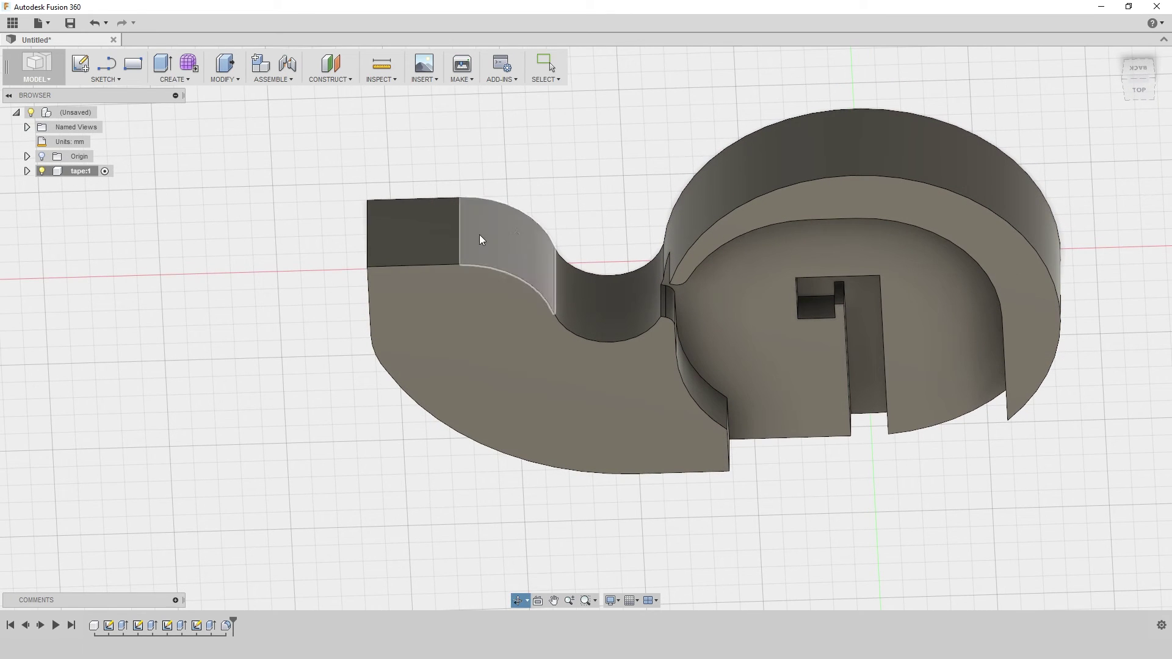
pyautogui.click(383, 230)
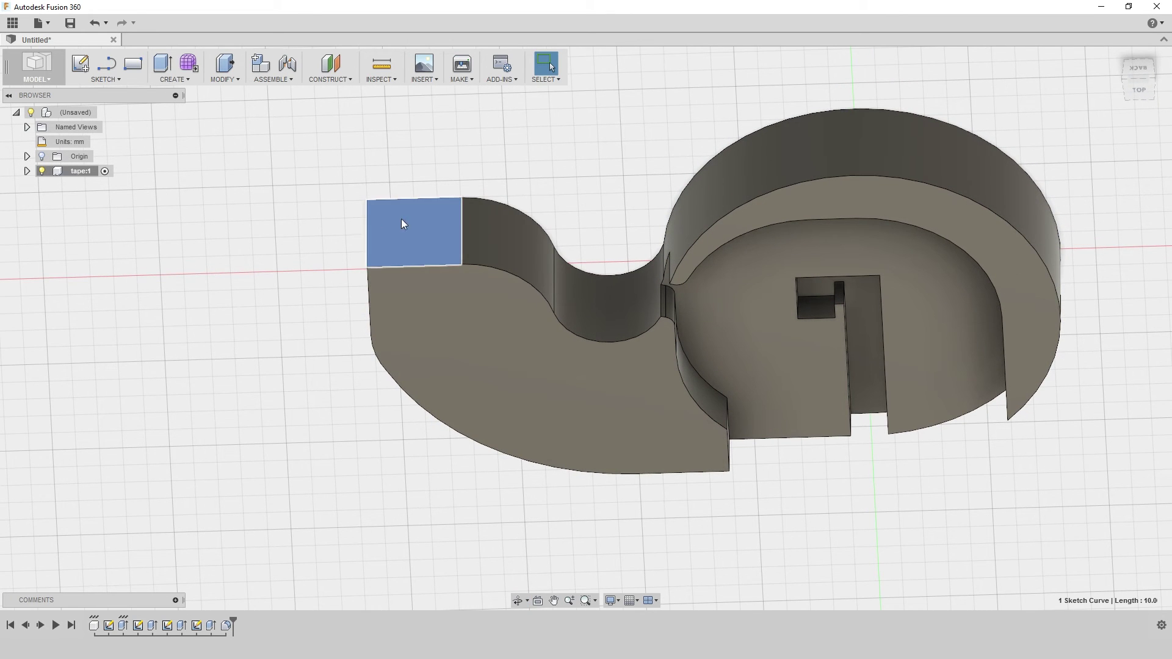
pyautogui.press('l')
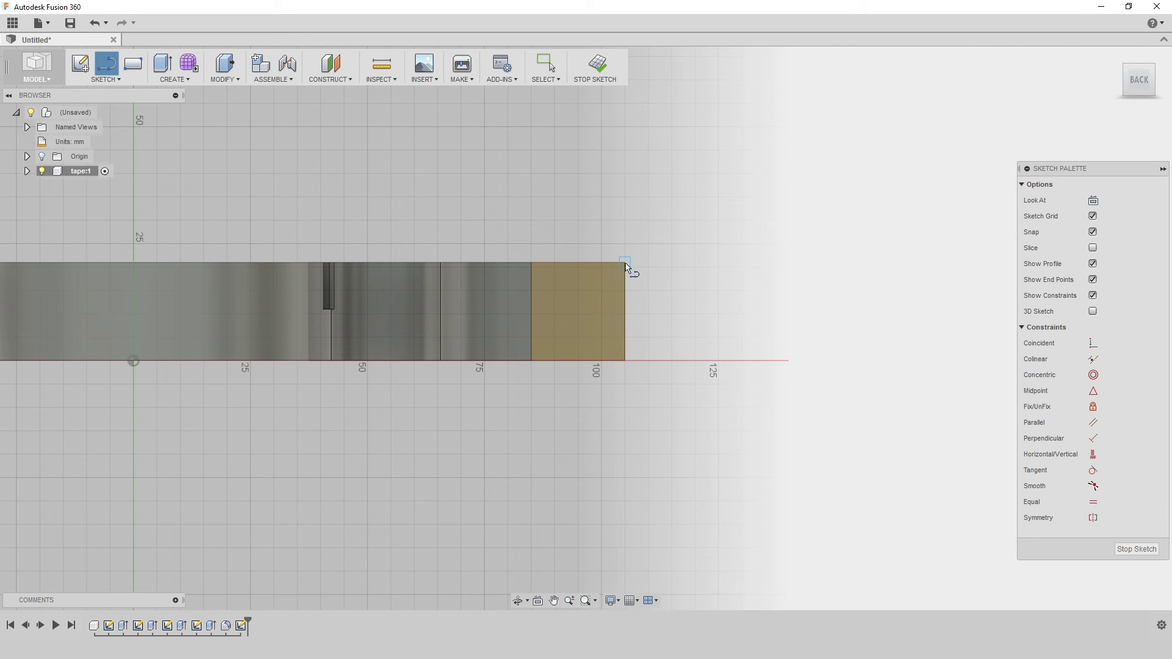
pyautogui.click(624, 263)
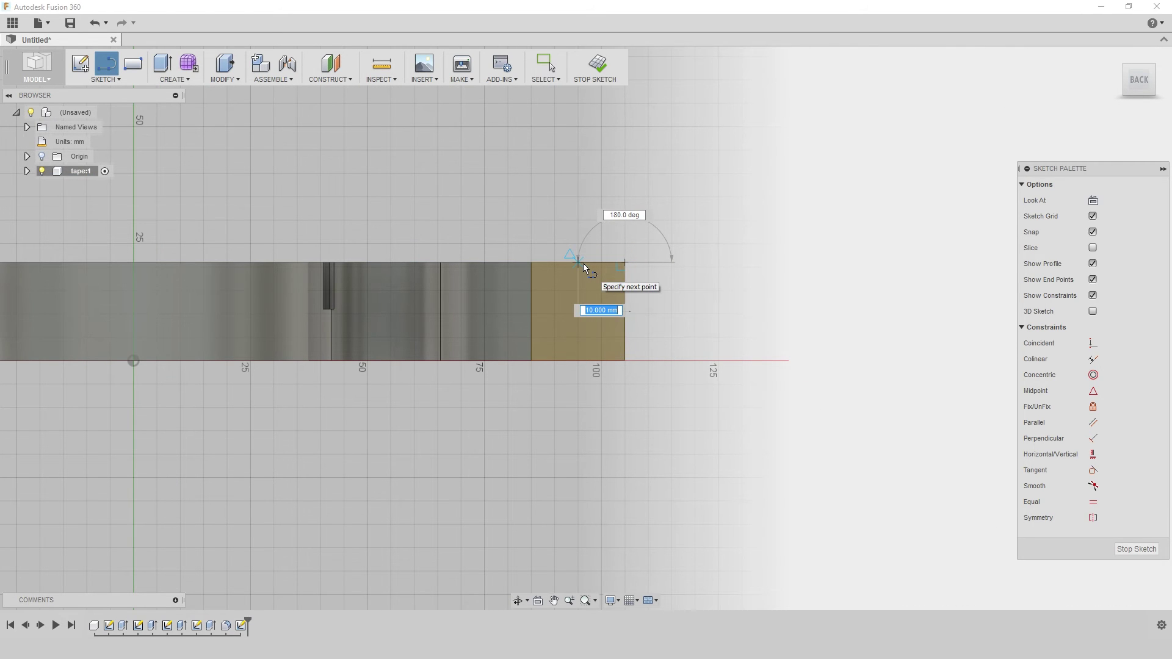
pyautogui.click(584, 263)
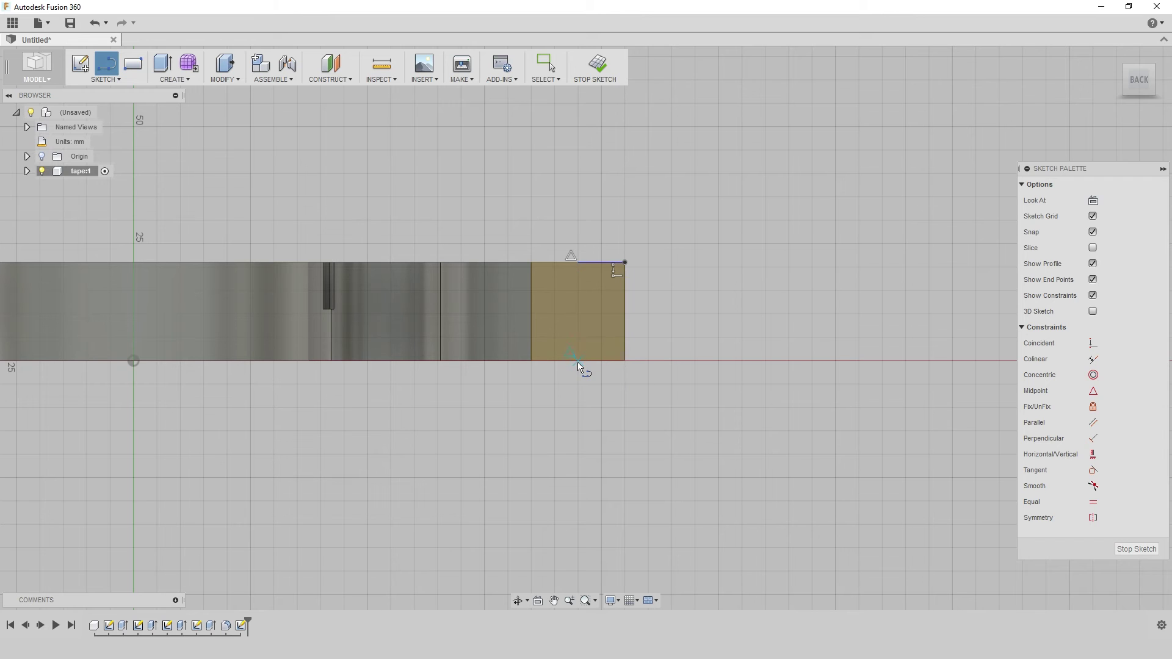
pyautogui.press('Escape')
# Draw a line across the tip face from the 10 mm line's inner end to the opposite edge, splitting the face in half.
pyautogui.keyDown('shift'); pyautogui.moveTo(636, 321); pyautogui.dragTo(651, 295, button='middle'); pyautogui.keyUp('shift')
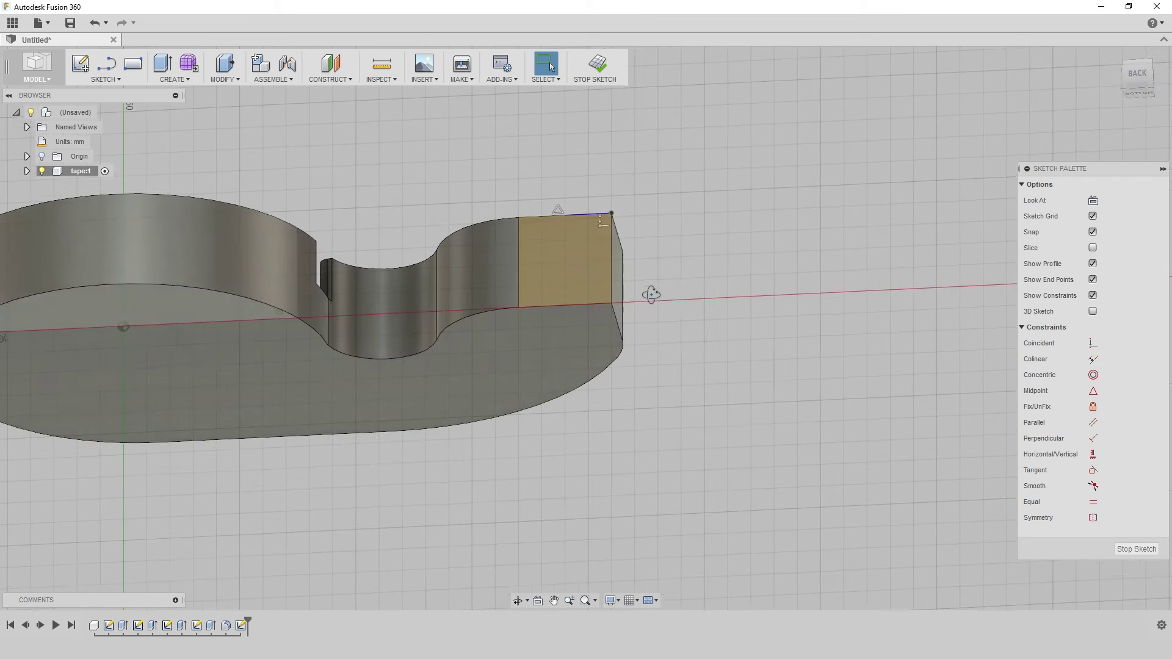
pyautogui.press('l')
pyautogui.keyDown('shift'); pyautogui.moveTo(613, 215); pyautogui.dragTo(628, 209, button='middle'); pyautogui.keyUp('shift')
pyautogui.click(612, 213)
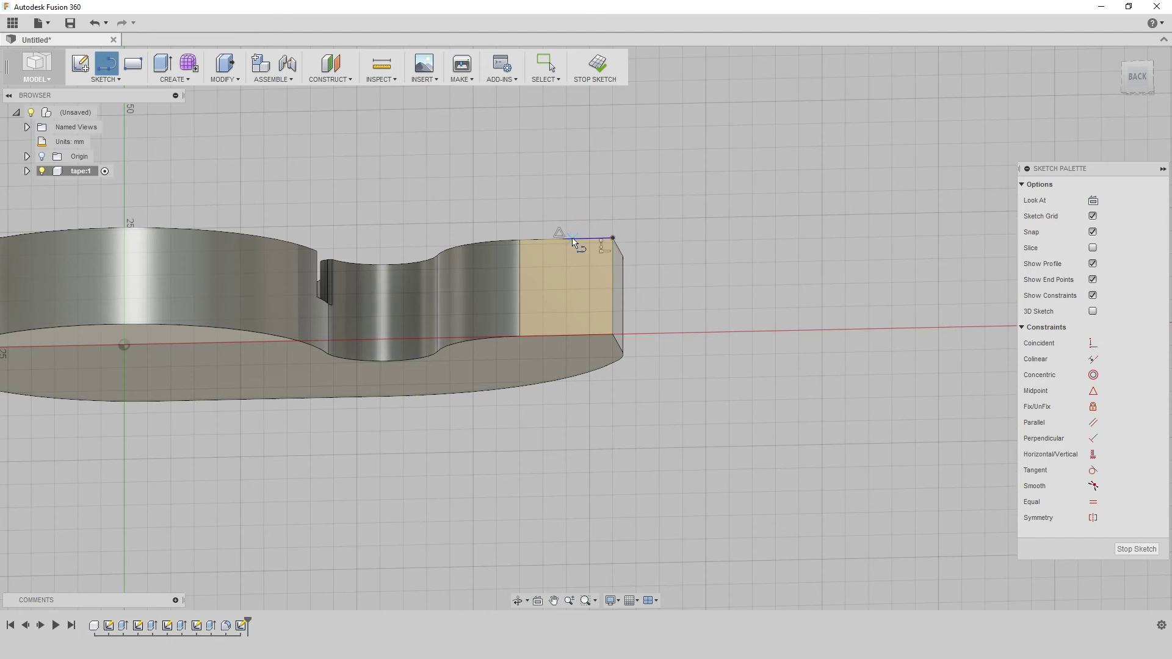
pyautogui.doubleClick(563, 334)
pyautogui.press('Escape')
# Extrude the outer half of the tip face by -2 mm as a cut.
pyautogui.moveTo(644, 288); pyautogui.dragTo(598, 177, button='middle')
pyautogui.click(584, 171)
pyautogui.press('e')
pyautogui.moveTo(587, 164); pyautogui.dragTo(584, 183)
pyautogui.press('BackSpace')
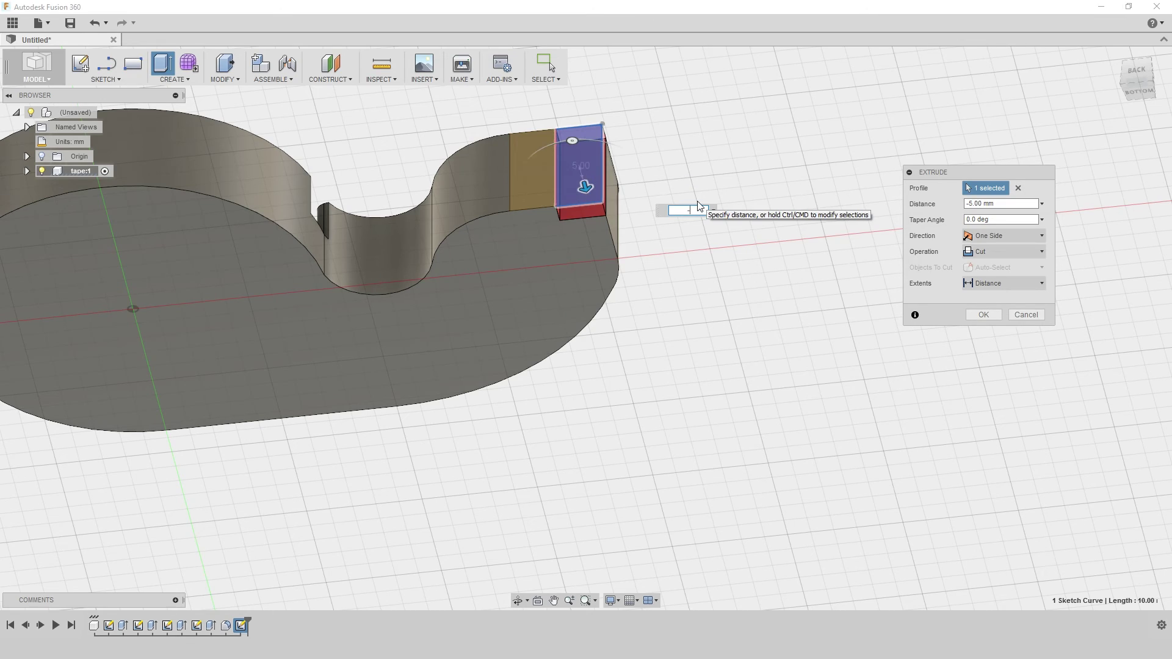
pyautogui.write('-2')
pyautogui.press('Return')
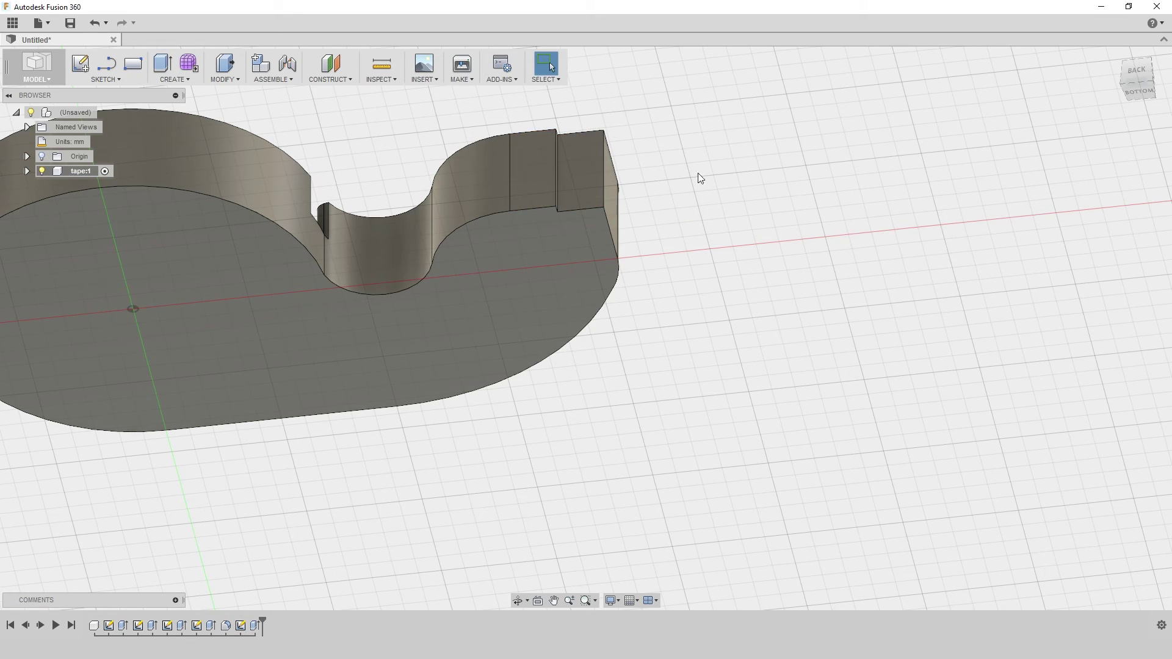
# Mirror the tape component's body across its flat recess-side face, using the bodies pattern type.
pyautogui.moveTo(702, 153)
pyautogui.keyDown('shift'); pyautogui.mouseDown(button='middle')
pyautogui.moveTo(646, 148)
pyautogui.moveTo(633, 180)
pyautogui.moveTo(525, 290)
pyautogui.moveTo(597, 260)
pyautogui.moveTo(402, 235)
pyautogui.moveTo(410, 196)
pyautogui.moveTo(394, 189)
pyautogui.moveTo(424, 195)
pyautogui.mouseUp(button='middle'); pyautogui.keyUp('shift')
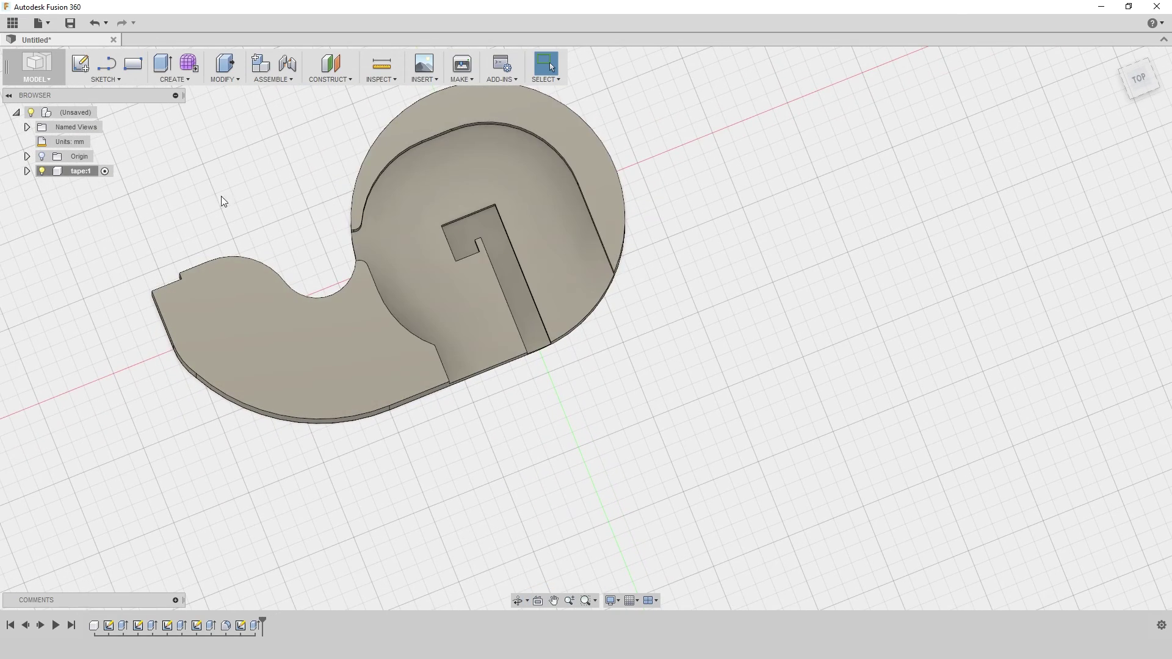
pyautogui.click(78, 170)
pyautogui.click(27, 171)
pyautogui.click(38, 200)
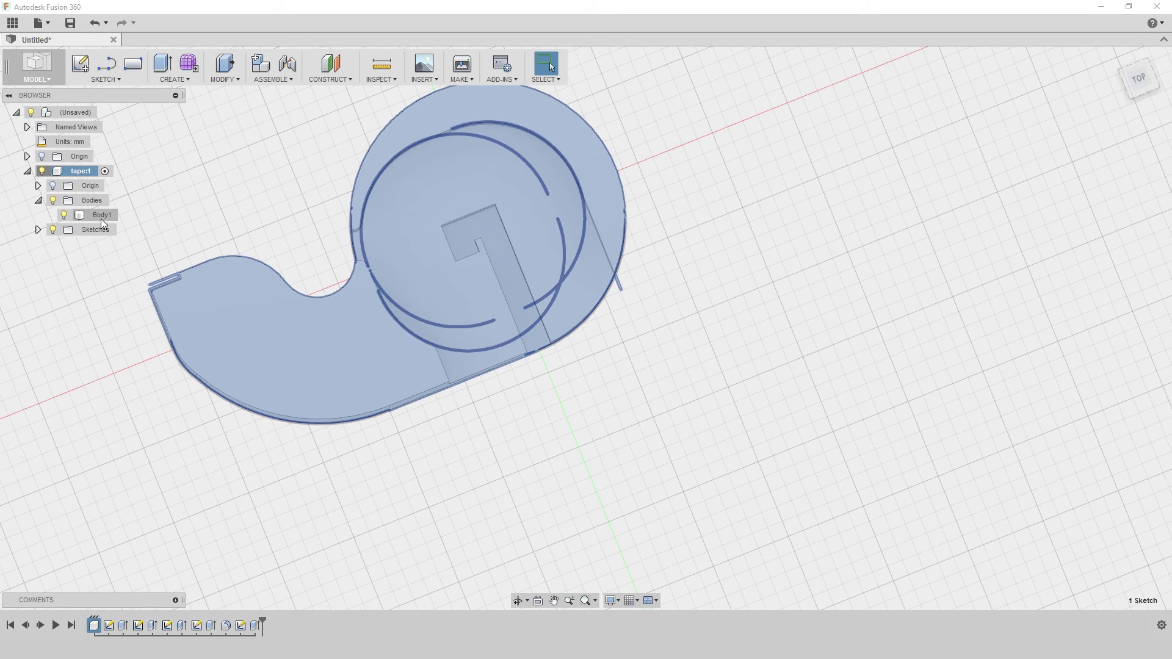
pyautogui.click(103, 217)
pyautogui.click(228, 79)
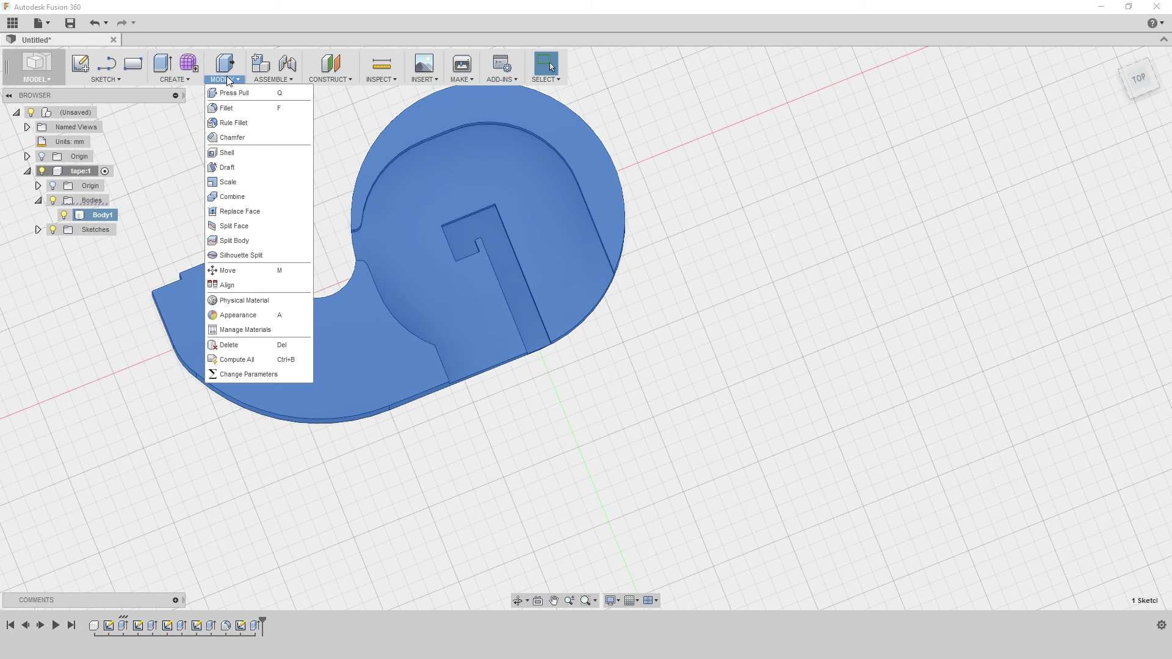
pyautogui.click(174, 79)
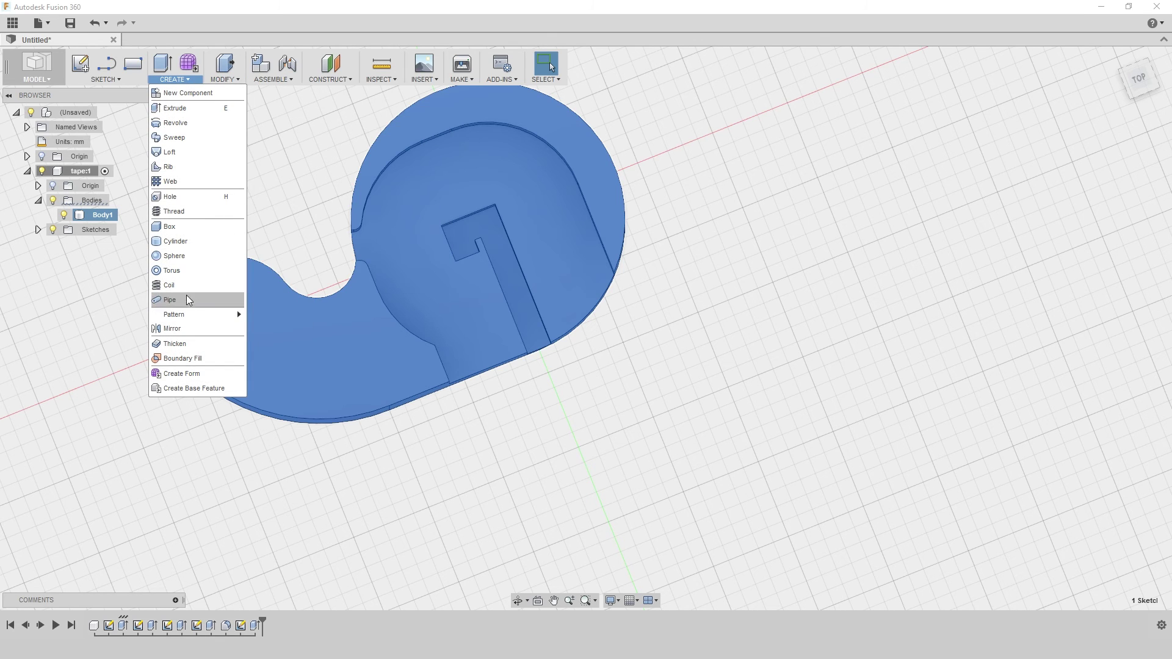
pyautogui.click(182, 327)
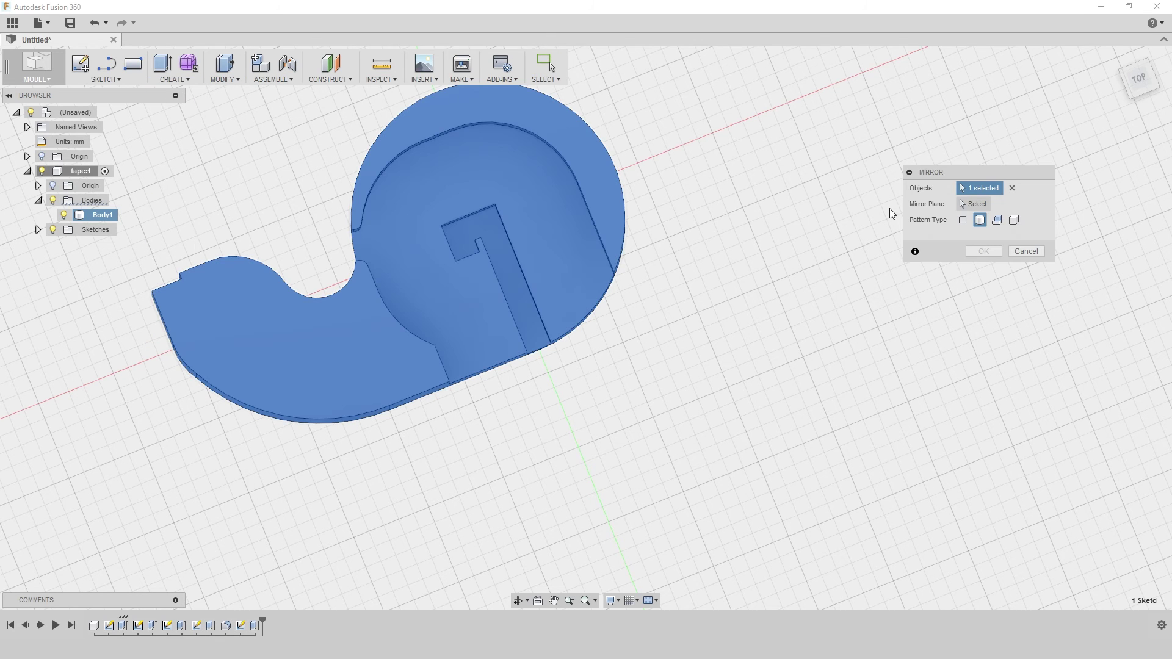
pyautogui.click(975, 205)
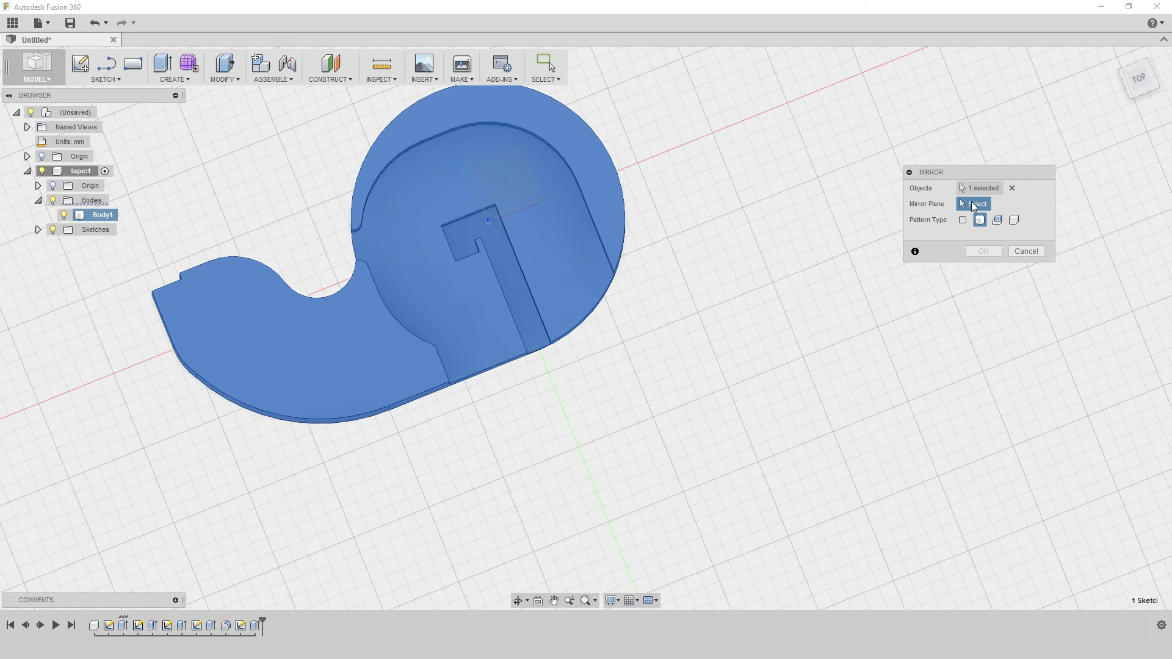
pyautogui.click(356, 327)
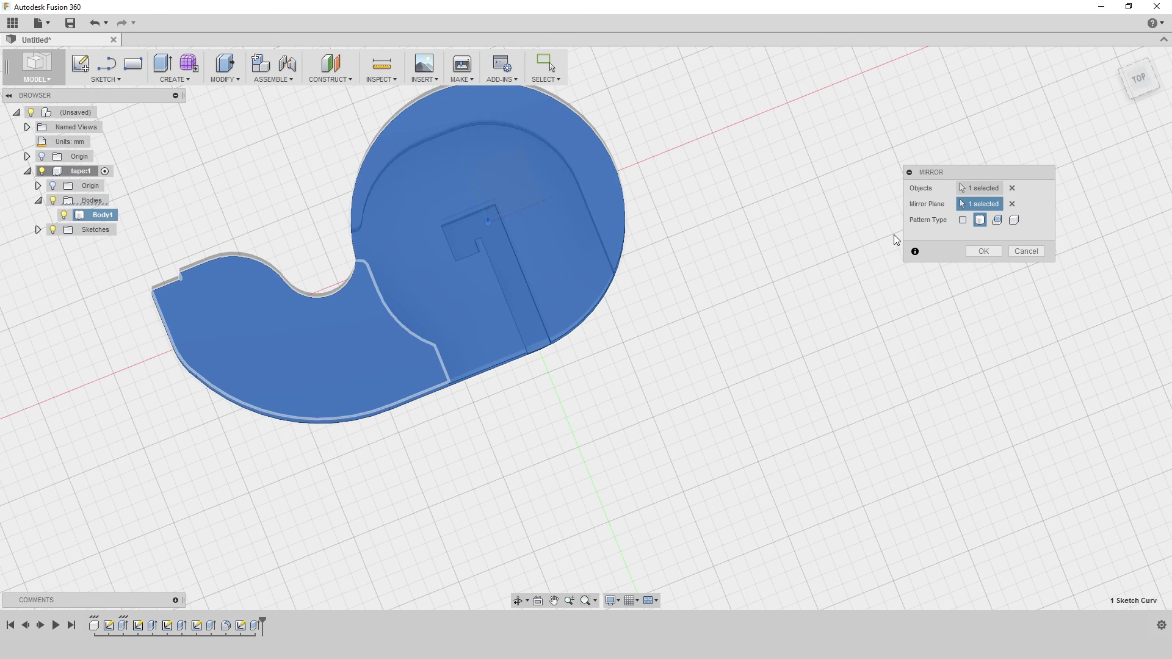
pyautogui.click(984, 251)
pyautogui.keyDown('shift'); pyautogui.moveTo(335, 238); pyautogui.dragTo(547, 171, button='middle'); pyautogui.keyUp('shift')
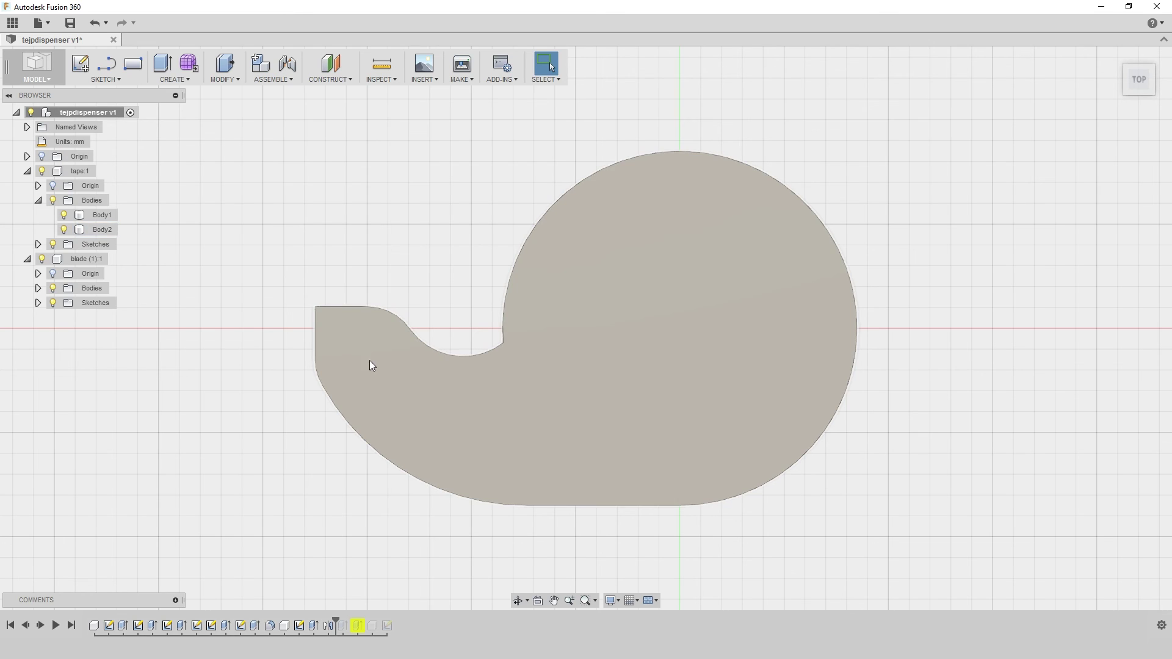
pyautogui.click(367, 366)
pyautogui.click(419, 283)
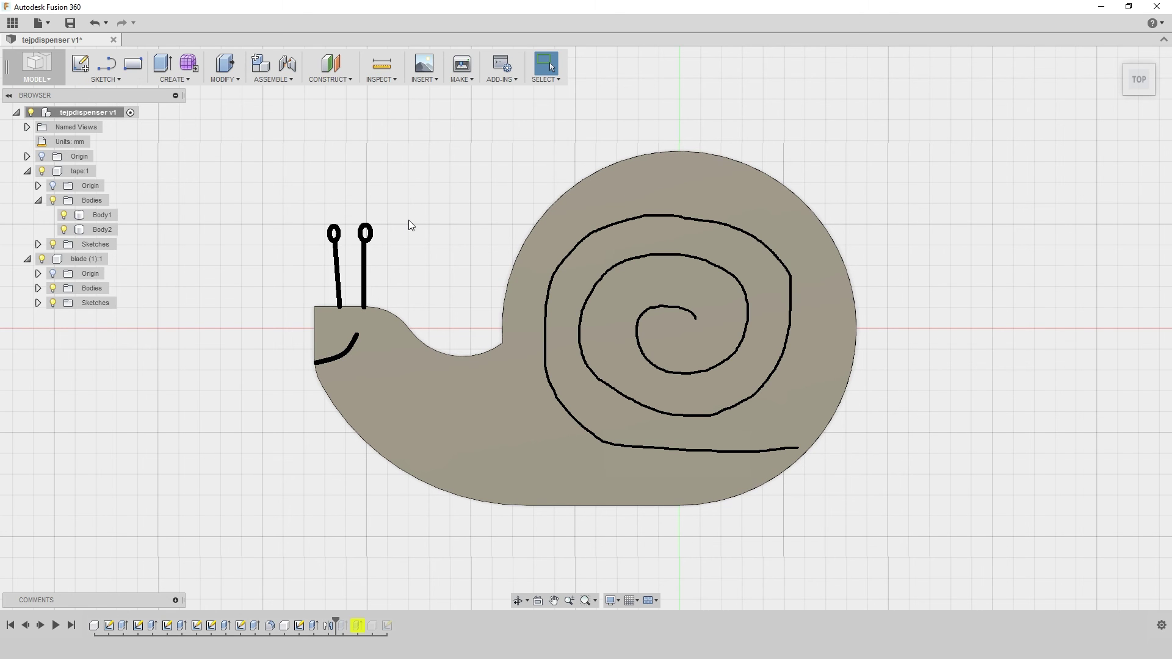
# Temporarily hide the mirrored body to examine the roll recess, hook slot and tape exit gap inside, and show it again to view the assembled dispenser.
pyautogui.click(1127, 67)
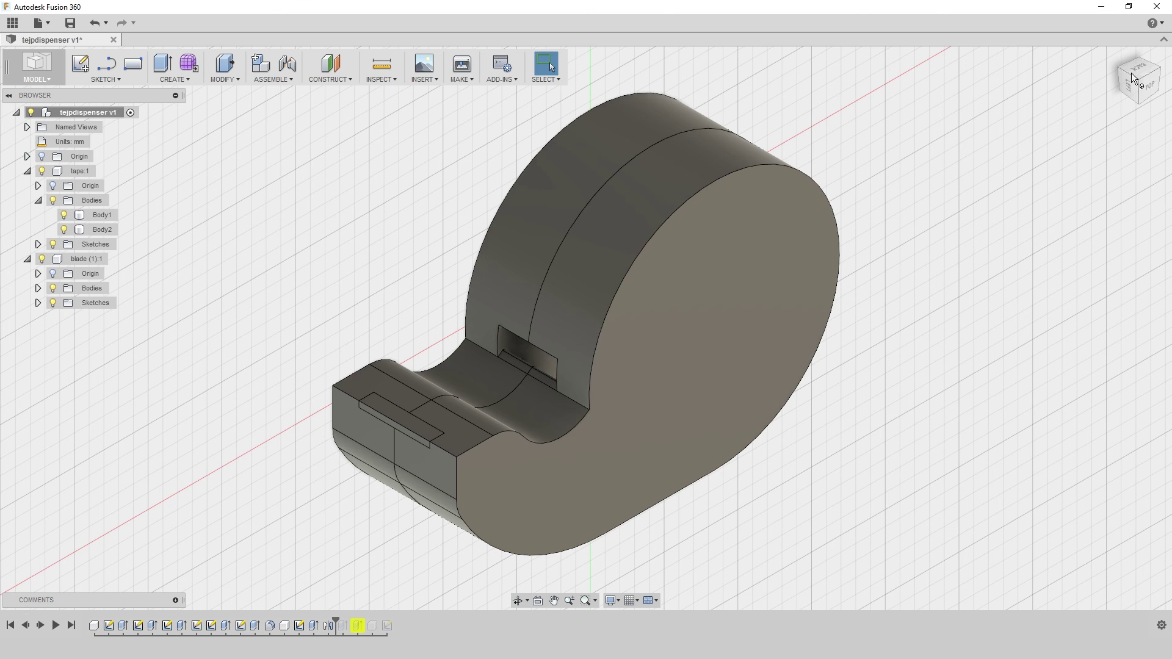
pyautogui.click(1150, 87)
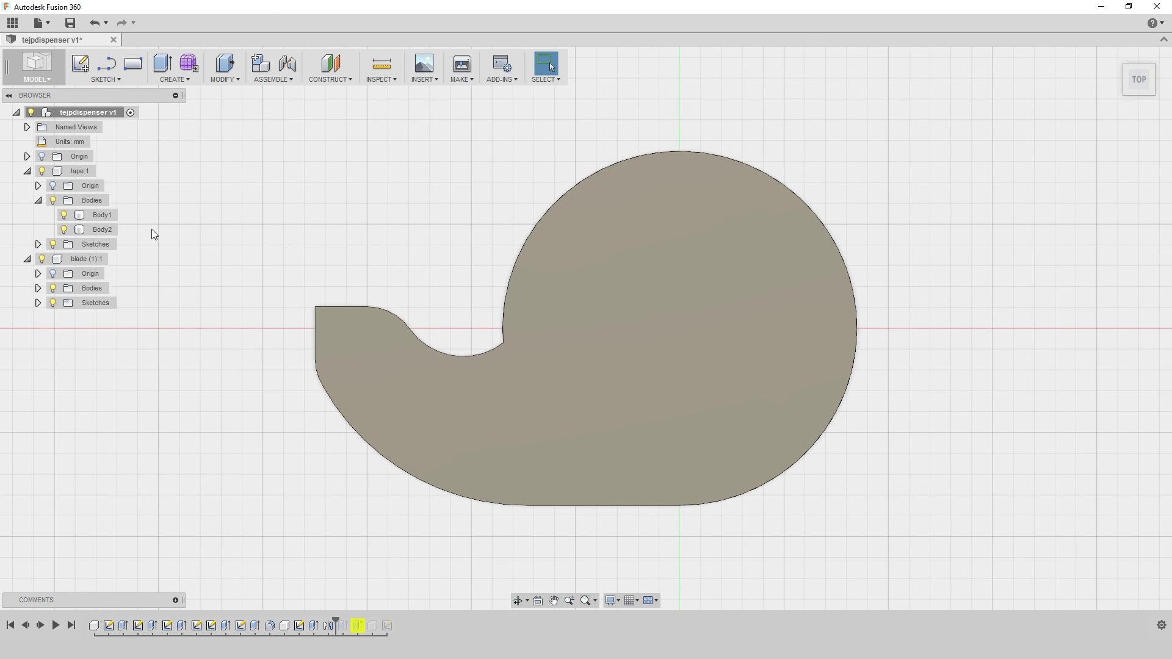
pyautogui.click(63, 229)
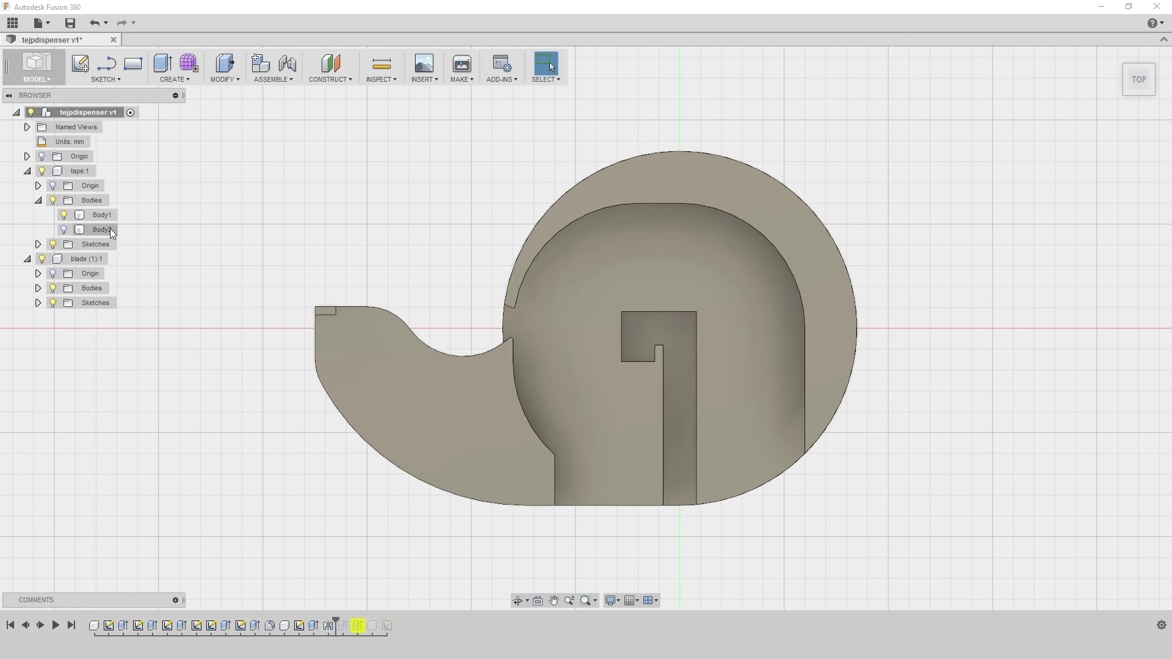
pyautogui.click(513, 333)
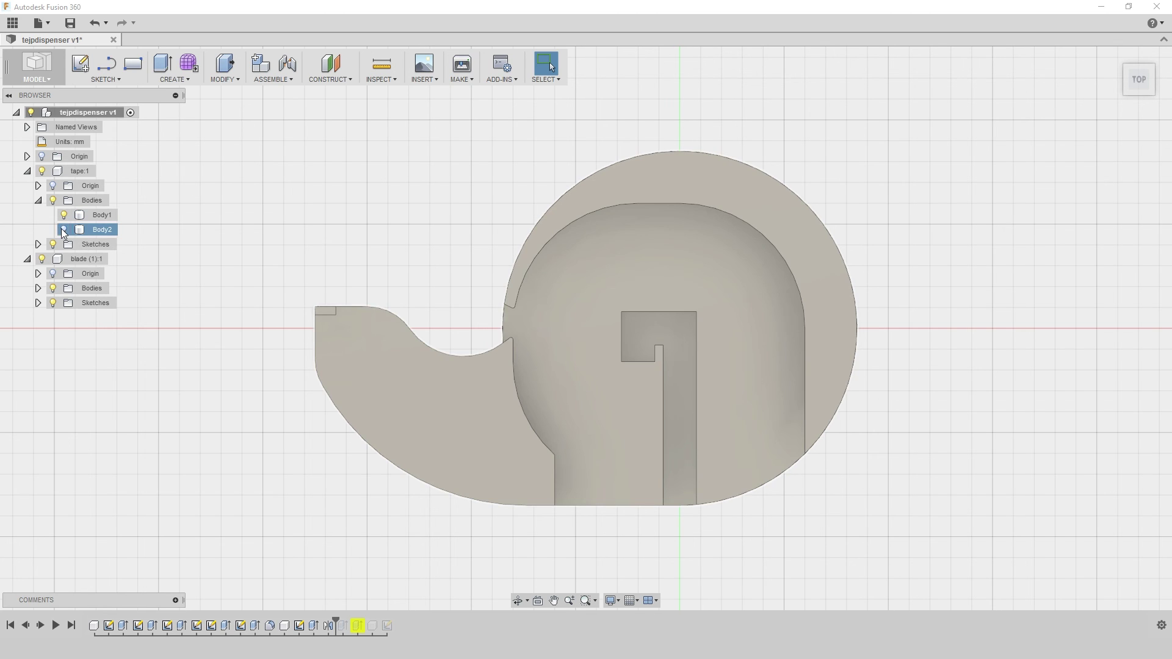
pyautogui.click(63, 230)
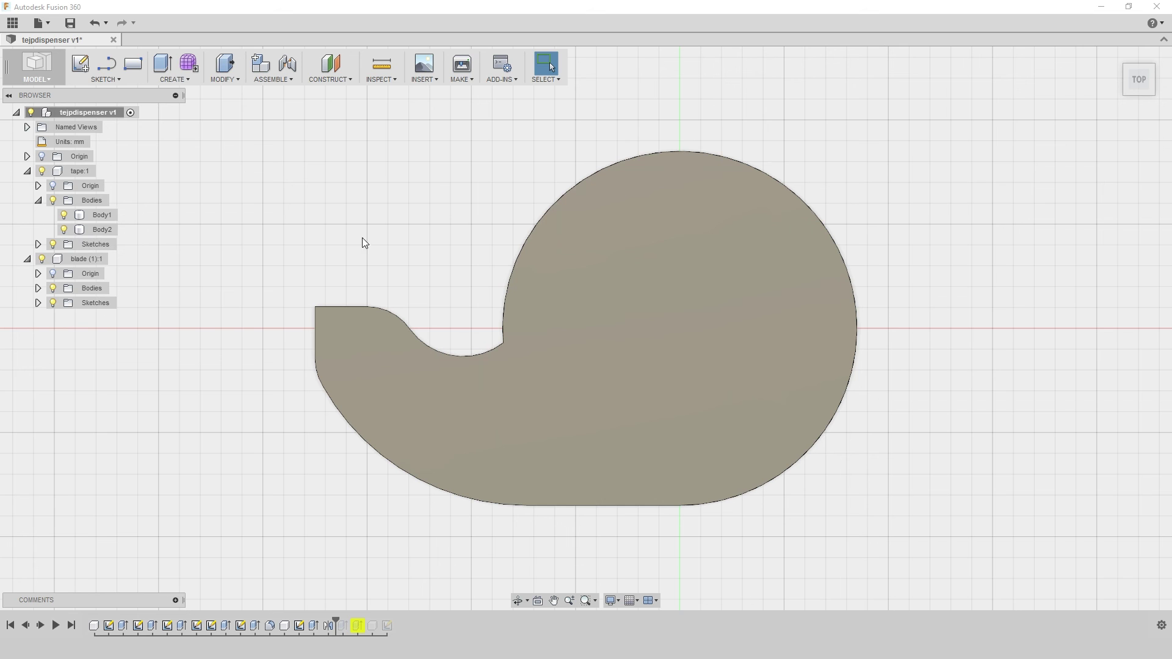
pyautogui.click(1126, 67)
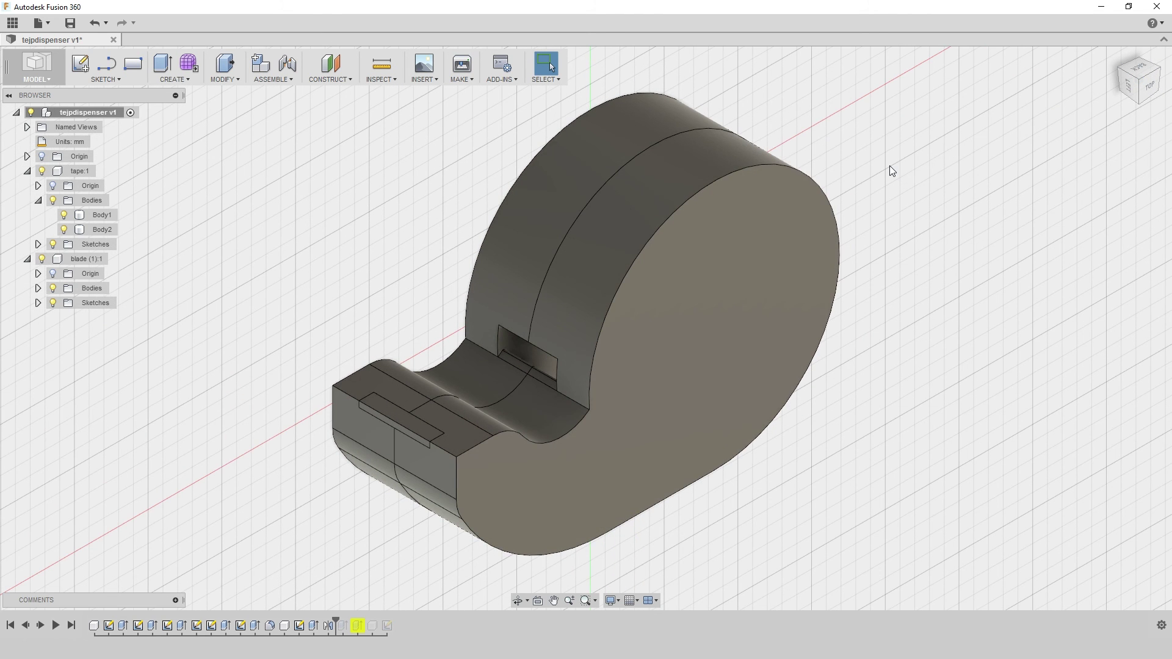